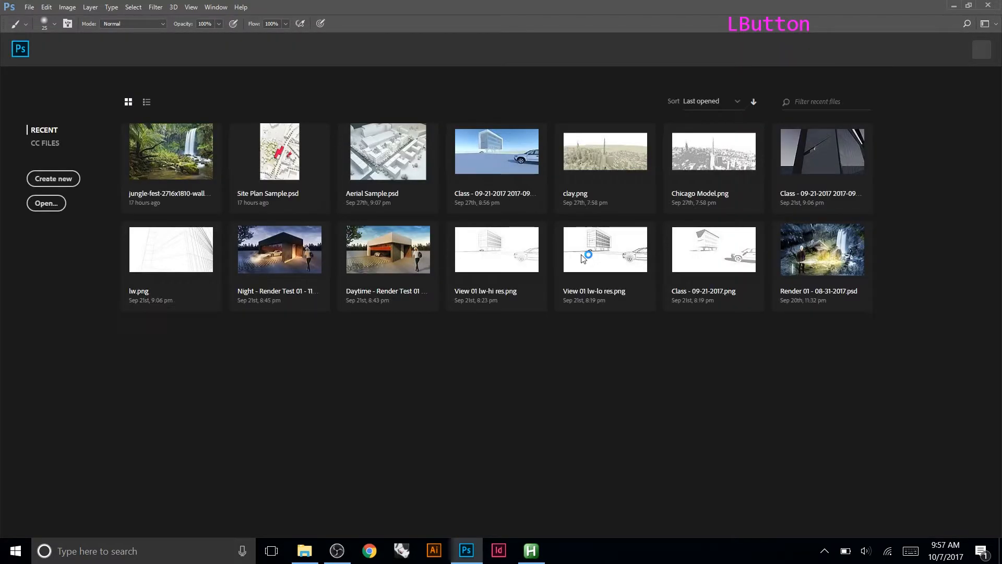
- Create a new document from the Default Photoshop Size preset, 7 x 5 in at 300 ppi
{"action": "left_click", "coordinate": [66, 180]}
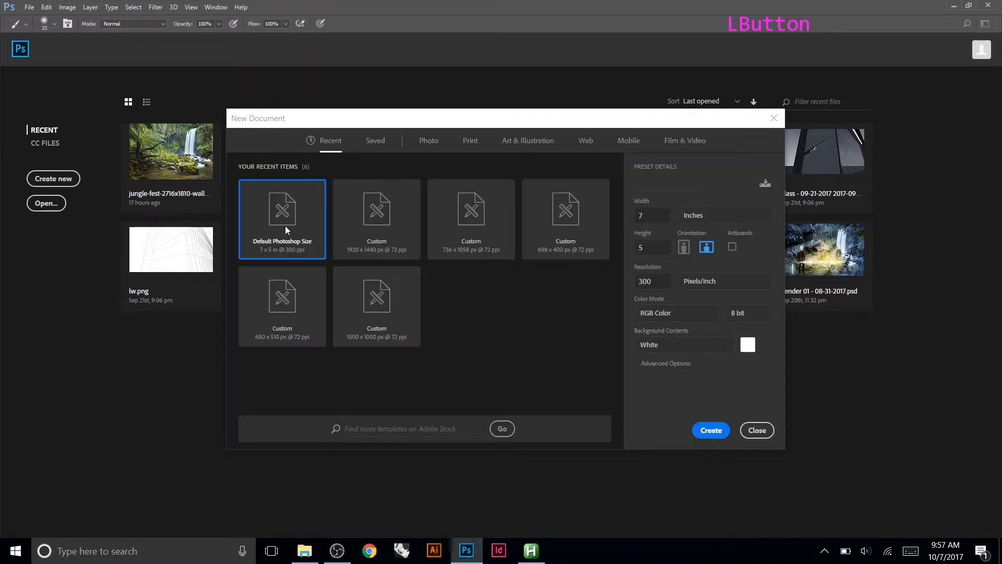
{"action": "left_click", "coordinate": [712, 431]}
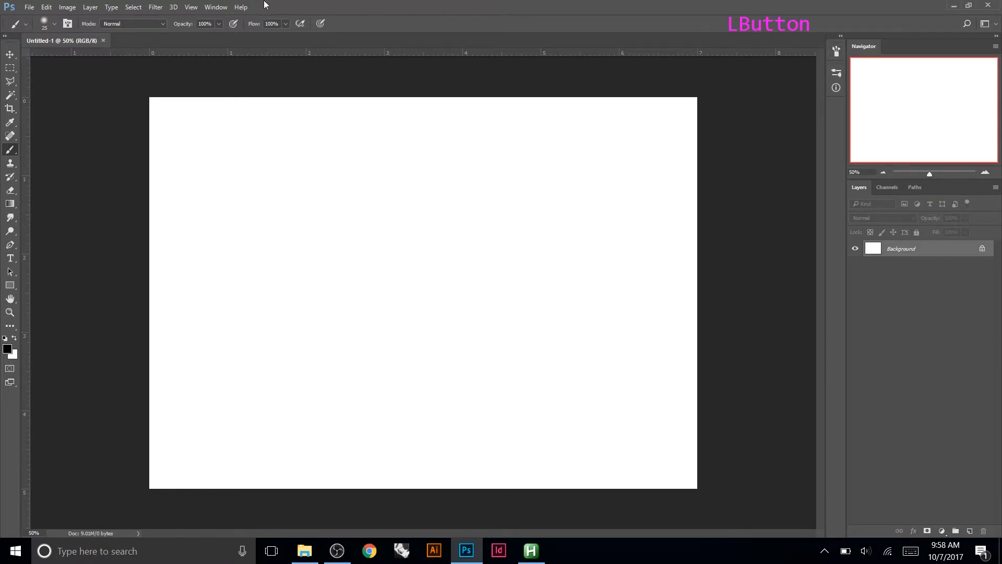
- Show the Color panel, dock it as an icon in the collapsed panel strip, and shrink the Navigator panel's height
{"action": "left_click", "coordinate": [220, 10]}
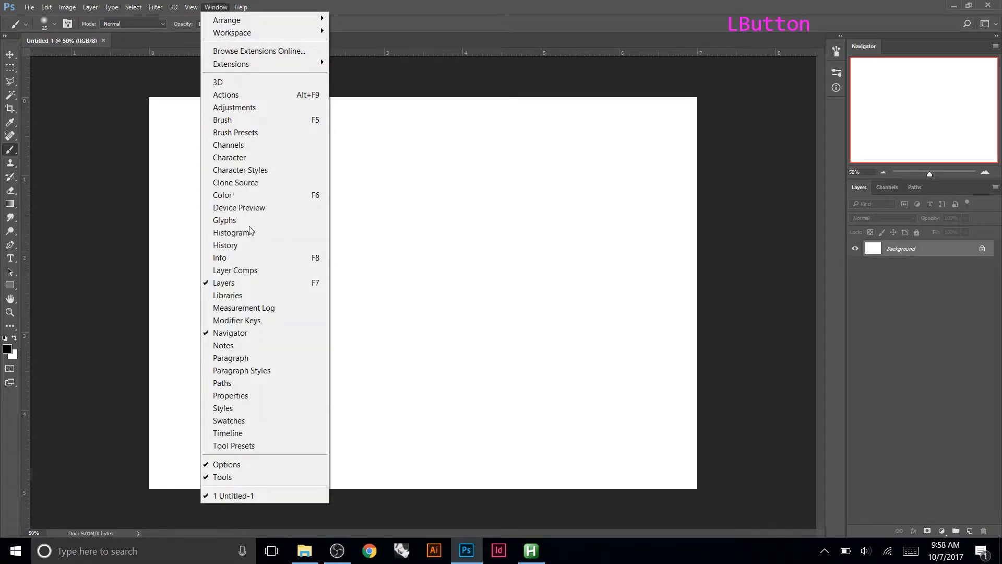
{"action": "left_click", "coordinate": [261, 196]}
{"action": "left_click_drag", "start_coordinate": [221, 80], "coordinate": [907, 39]}
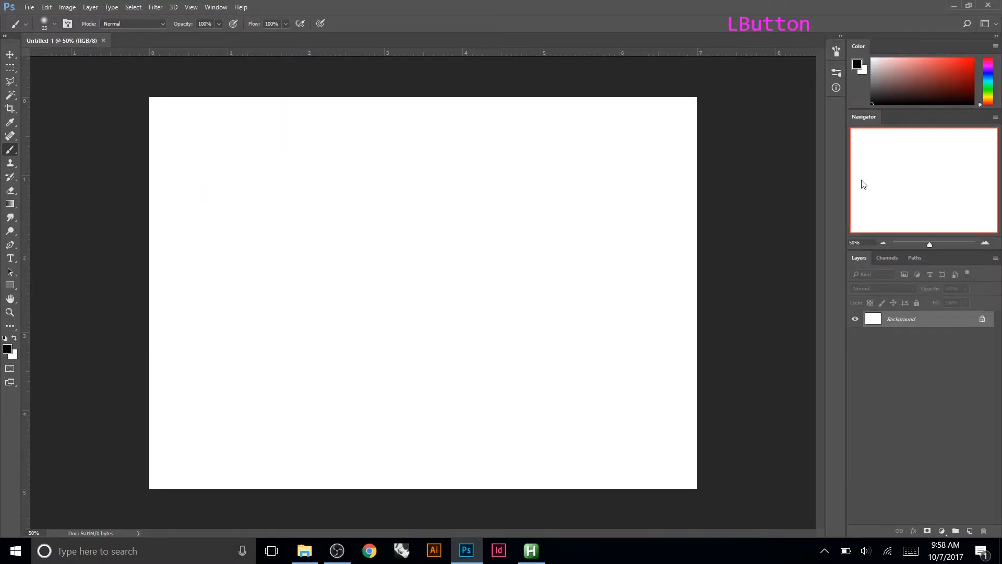
{"action": "left_click_drag", "start_coordinate": [859, 49], "coordinate": [500, 129]}
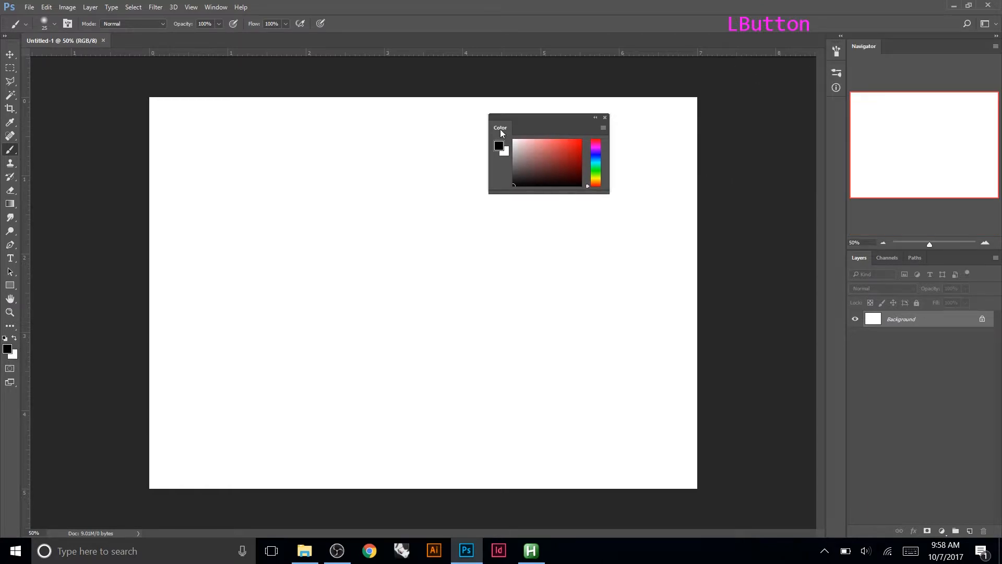
{"action": "left_click", "coordinate": [597, 118]}
{"action": "left_click_drag", "start_coordinate": [510, 132], "coordinate": [834, 112]}
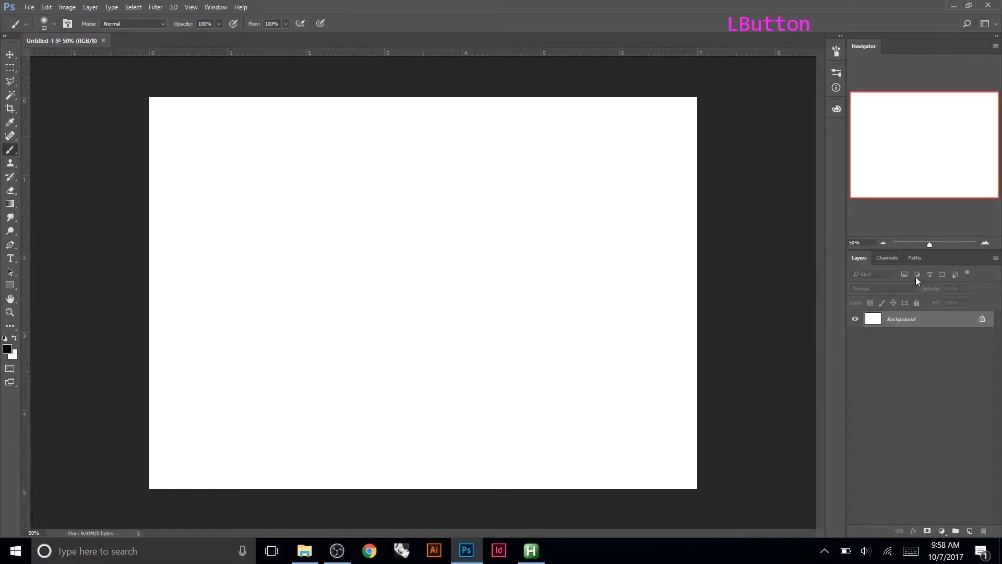
{"action": "left_click_drag", "start_coordinate": [885, 249], "coordinate": [898, 179]}
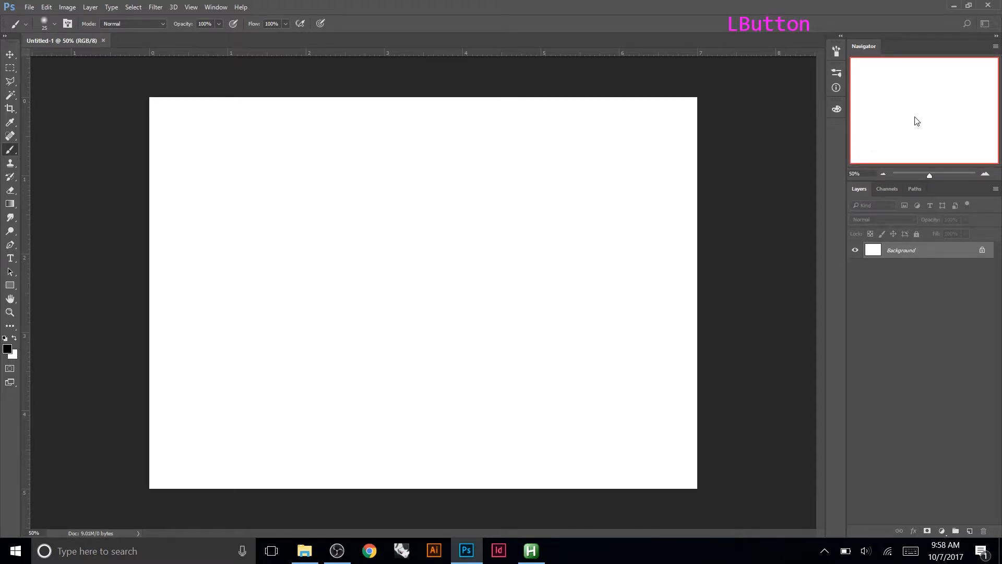
- Draw a black rectangle shape about 828 x 414 px on a new layer in the upper middle of the canvas
{"action": "left_click", "coordinate": [10, 285]}
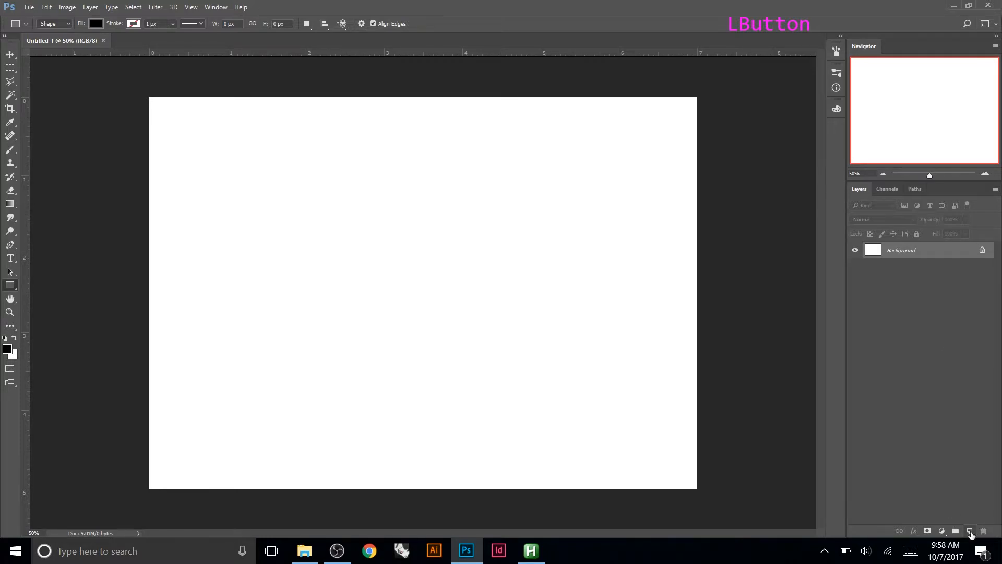
{"action": "left_click", "coordinate": [971, 532]}
{"action": "left_click_drag", "start_coordinate": [339, 195], "coordinate": [555, 303]}
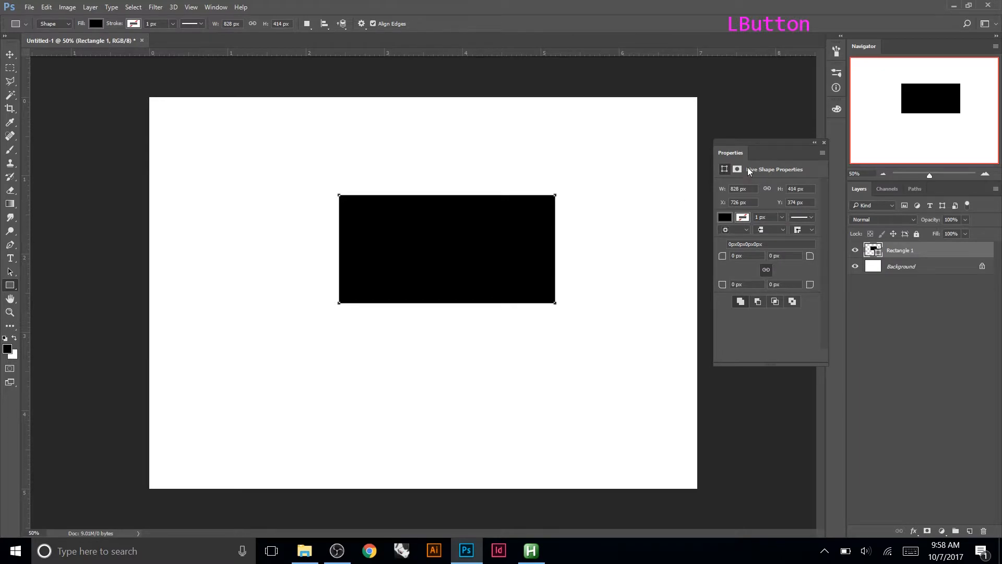
{"action": "left_click", "coordinate": [824, 142]}
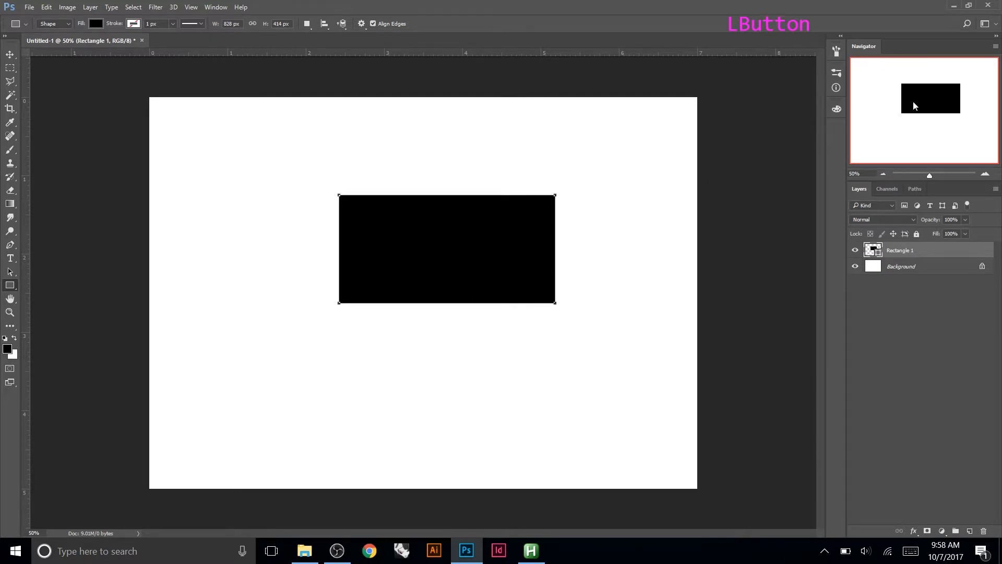
- Examine the rectangle's upper-right corner up close and fit the whole canvas back in view
{"action": "left_click_drag", "start_coordinate": [930, 175], "coordinate": [931, 177]}
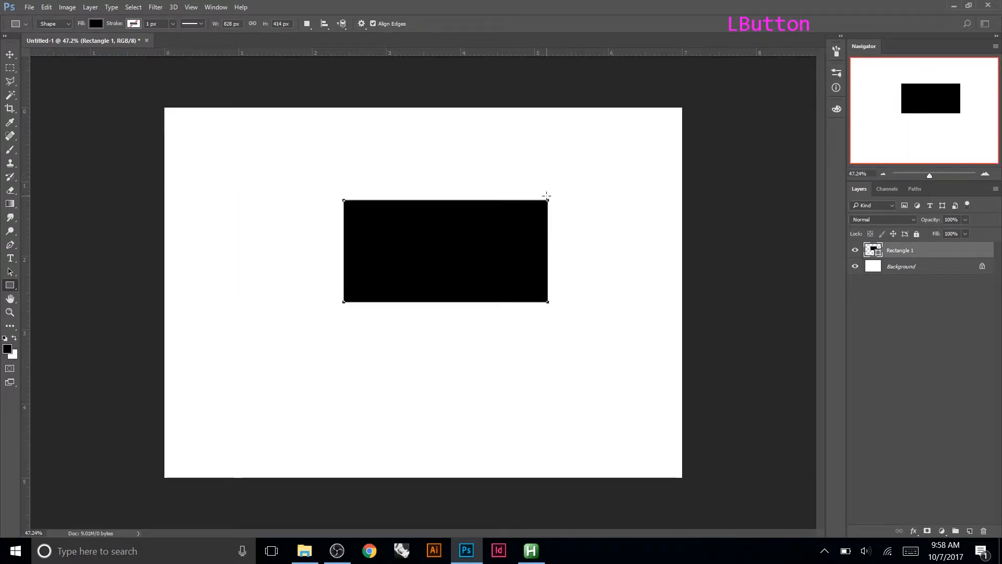
{"action": "scroll", "coordinate": [432, 240], "scroll_direction": "up", "scroll_amount": 7, "text": "alt"}
{"action": "scroll", "coordinate": [575, 176], "scroll_direction": "up", "scroll_amount": 11, "text": "alt"}
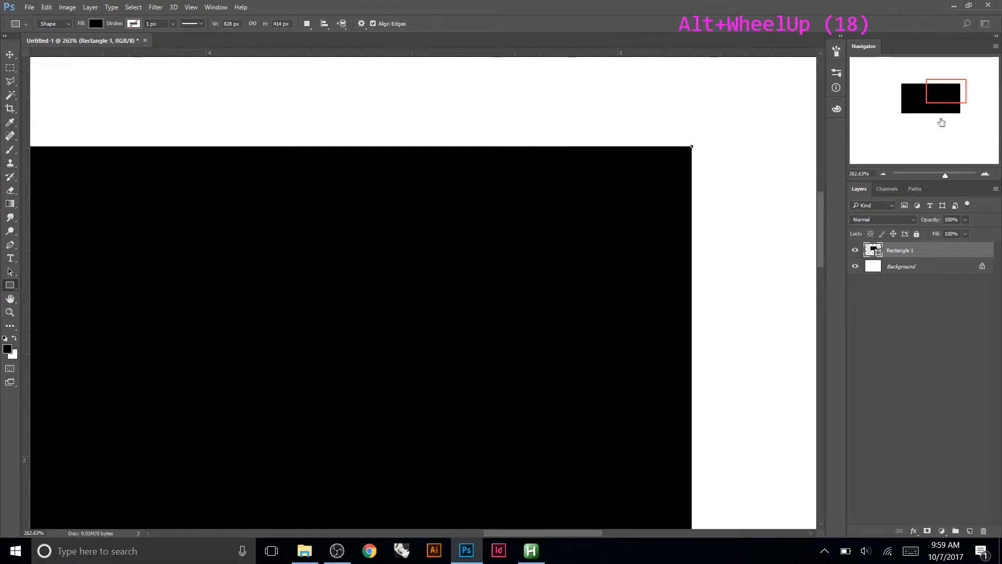
{"action": "left_click", "coordinate": [104, 40]}
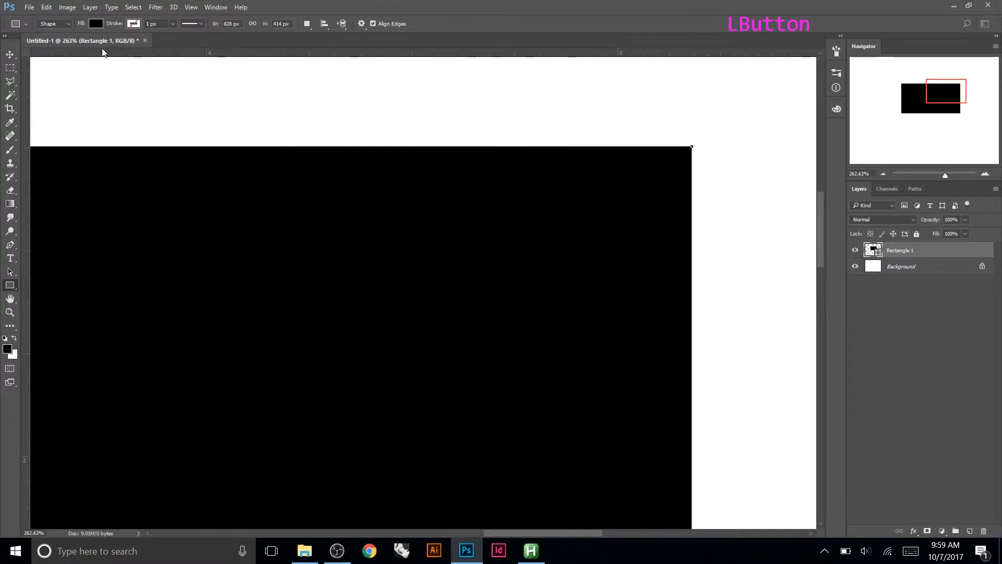
{"action": "key", "text": "ctrl+0"}
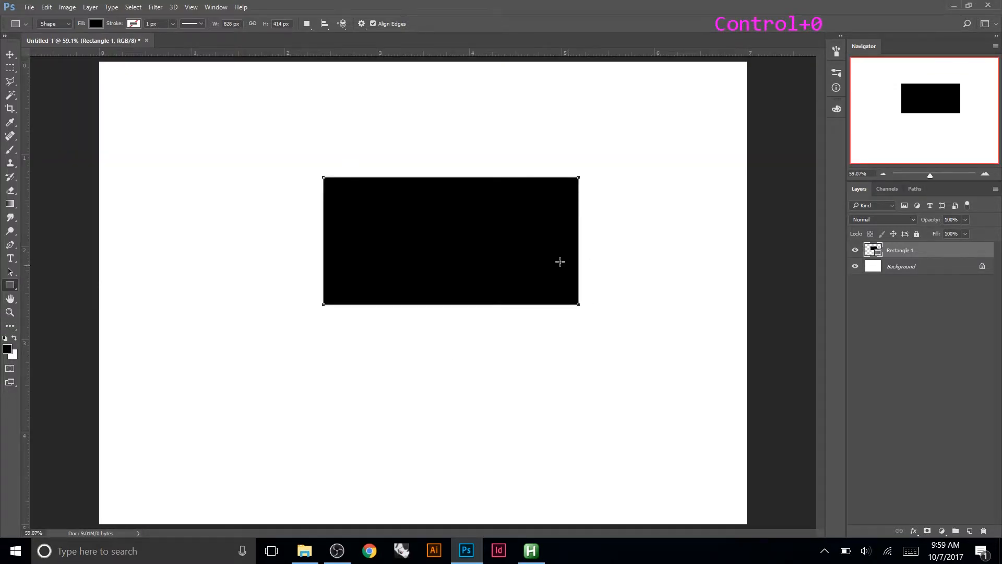
- Add the red 72 pt Myriad Pro text "tutorial" below the rectangle and shift it slightly down and to the left
{"action": "left_click", "coordinate": [10, 54]}
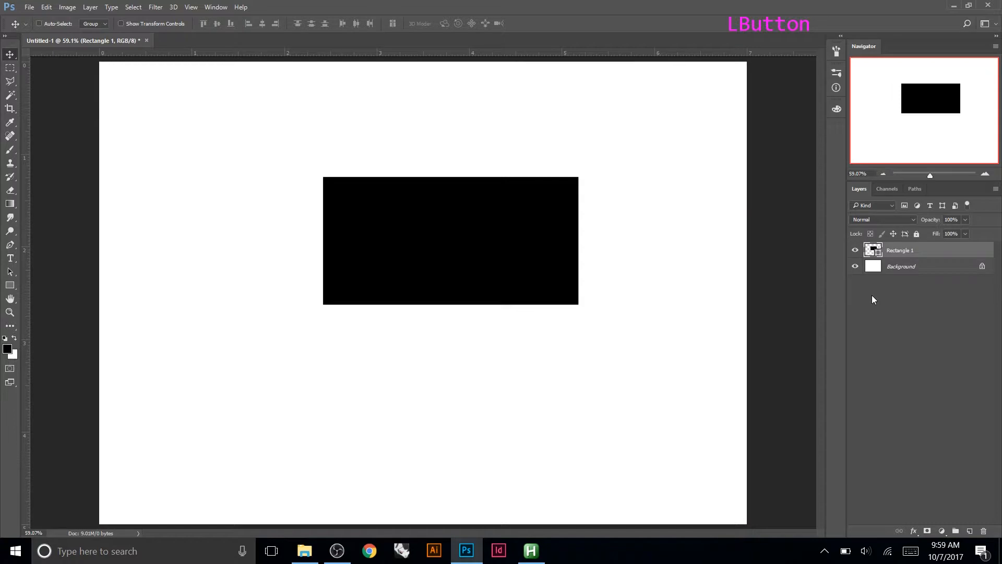
{"action": "left_click", "coordinate": [11, 258]}
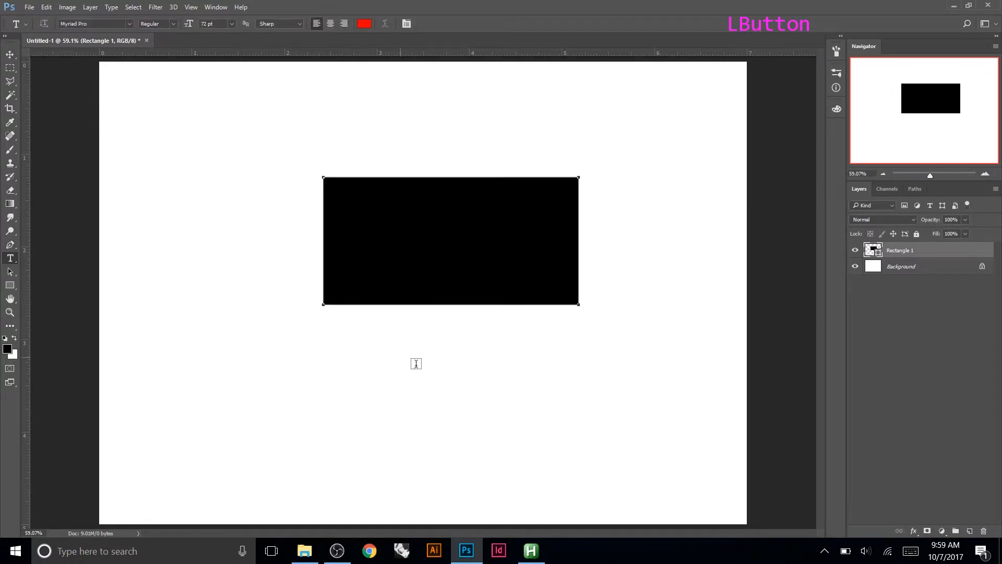
{"action": "left_click", "coordinate": [447, 371]}
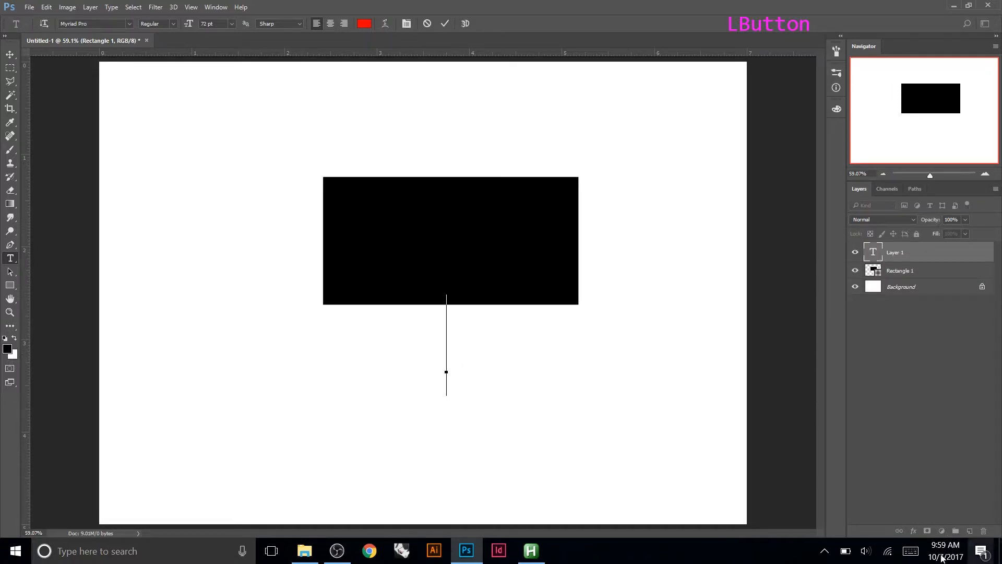
{"action": "type", "text": "tutorial"}
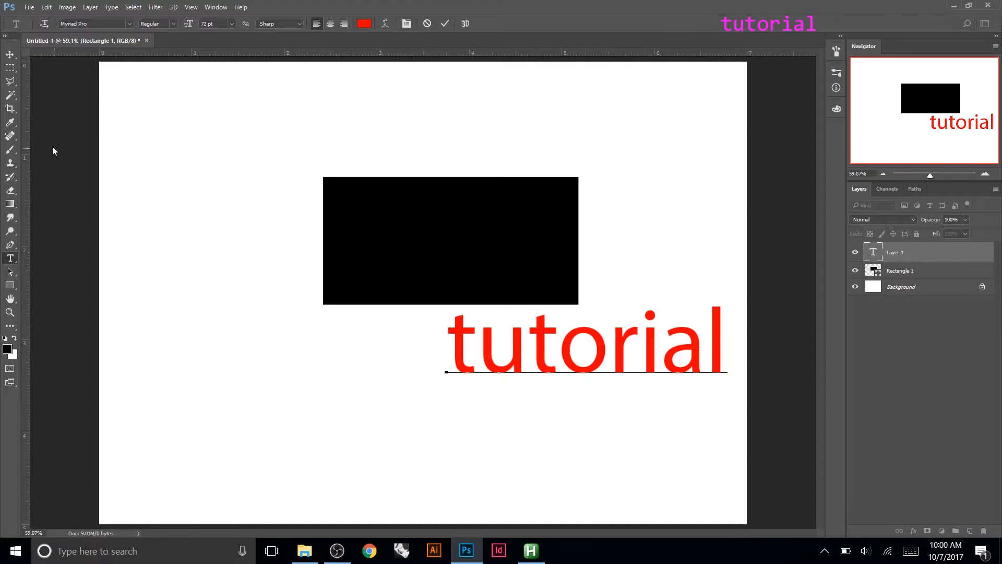
{"action": "left_click", "coordinate": [10, 56]}
{"action": "left_click_drag", "start_coordinate": [602, 360], "coordinate": [554, 385]}
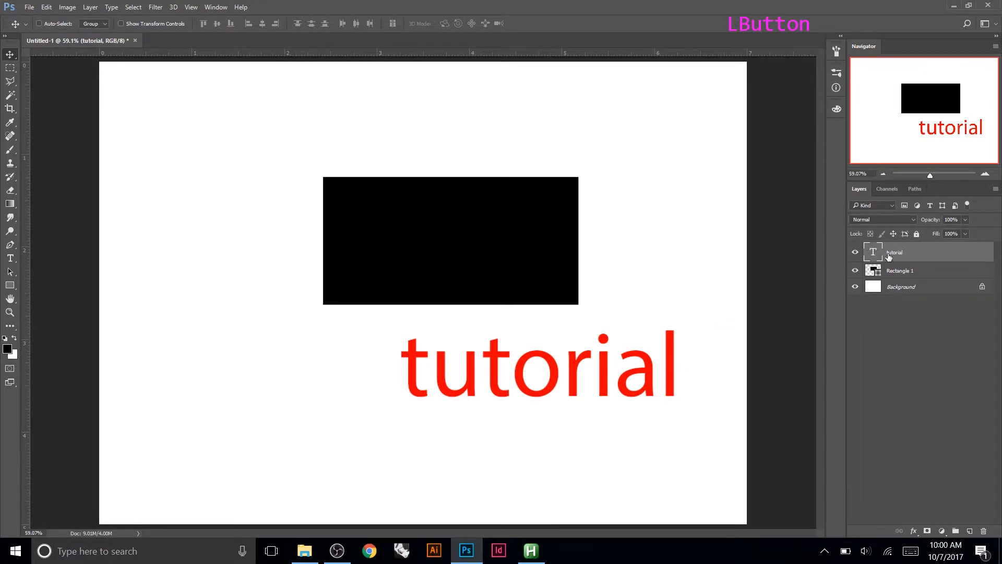
- Try the Bold font style on the "tutorial" text
{"action": "key", "text": "t"}
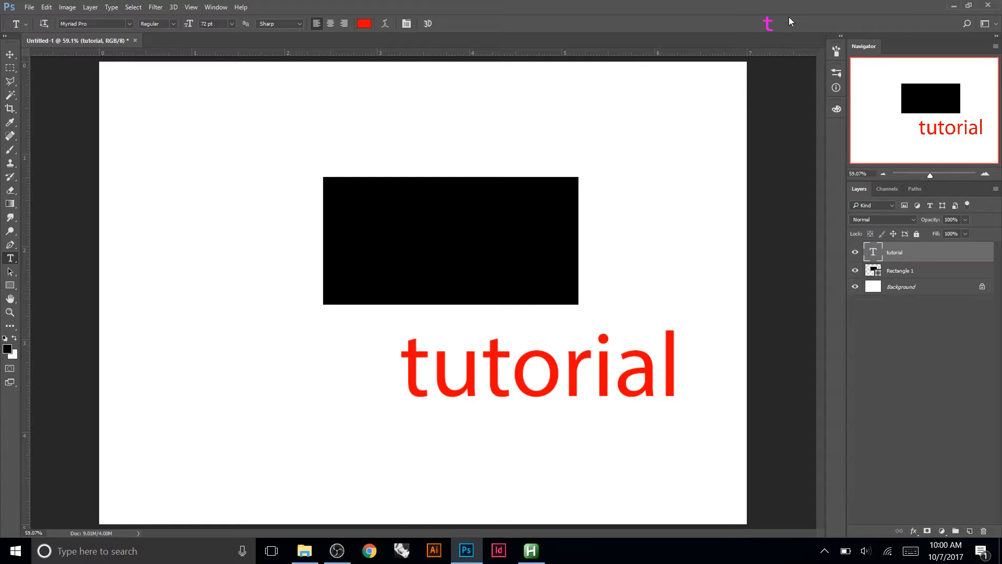
{"action": "left_click_drag", "start_coordinate": [428, 371], "coordinate": [386, 363]}
{"action": "left_click", "coordinate": [655, 361]}
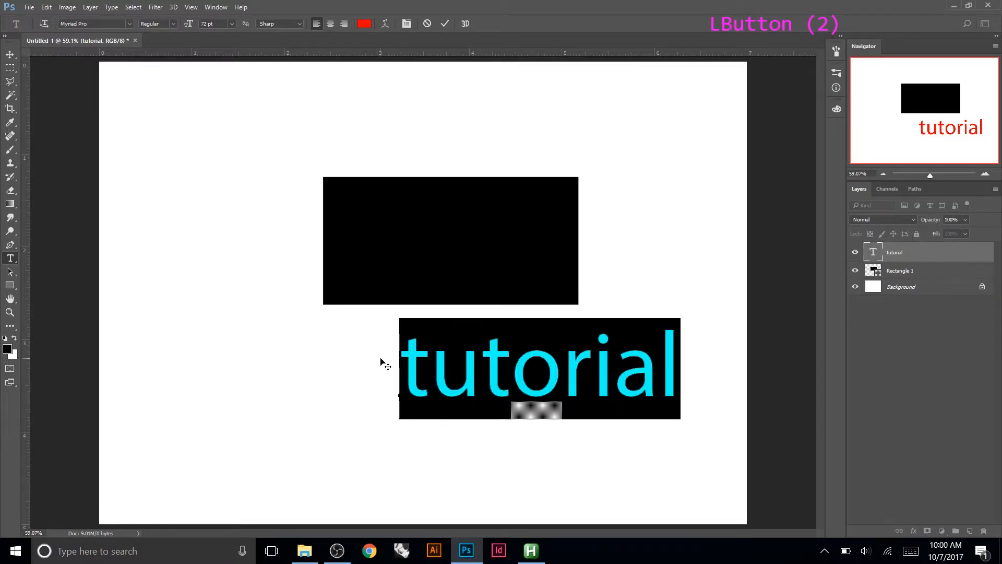
{"action": "left_click", "coordinate": [175, 26]}
{"action": "left_click", "coordinate": [166, 47]}
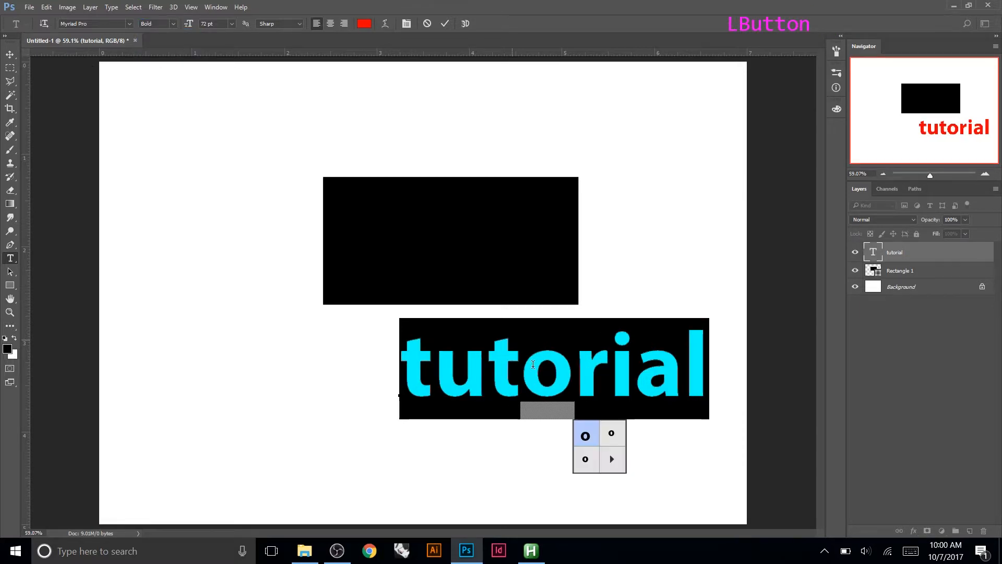
{"action": "left_click", "coordinate": [165, 24]}
{"action": "left_click", "coordinate": [166, 31]}
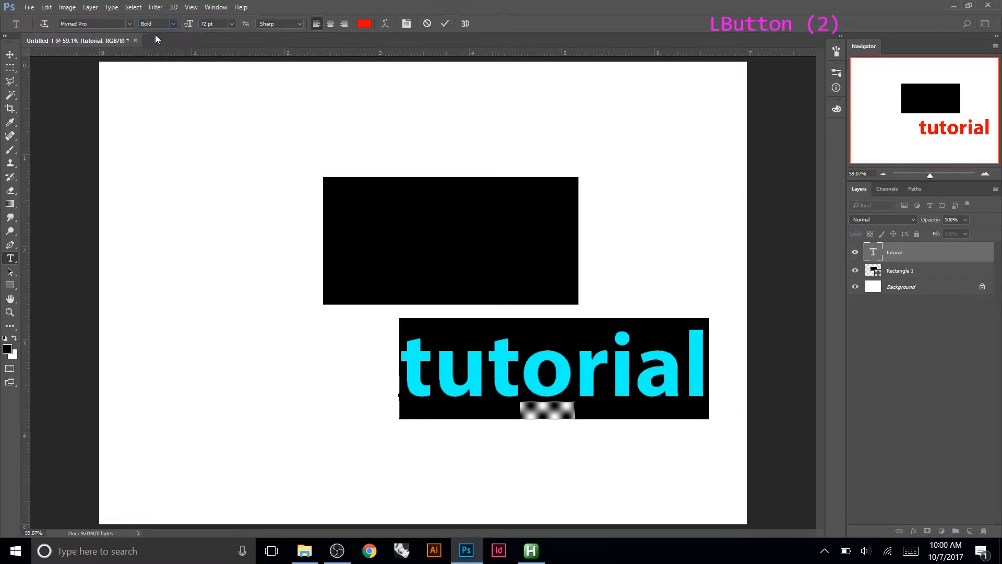
{"action": "key", "text": "Escape"}
{"action": "left_click", "coordinate": [347, 273]}
{"action": "key", "text": "Escape"}
{"action": "key", "text": "Escape"}
{"action": "key", "text": "Escape"}
{"action": "left_click", "coordinate": [10, 54]}
{"action": "left_click", "coordinate": [181, 146]}
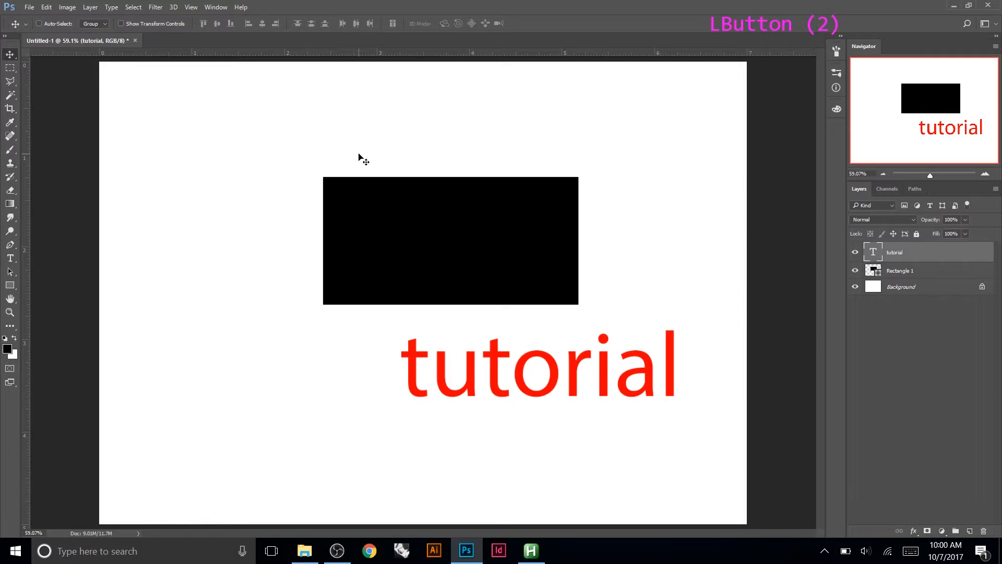
- Place the ficuslyrataL02 tree image as an embedded object, overlapping the rectangle's left edge
{"action": "left_click", "coordinate": [29, 7]}
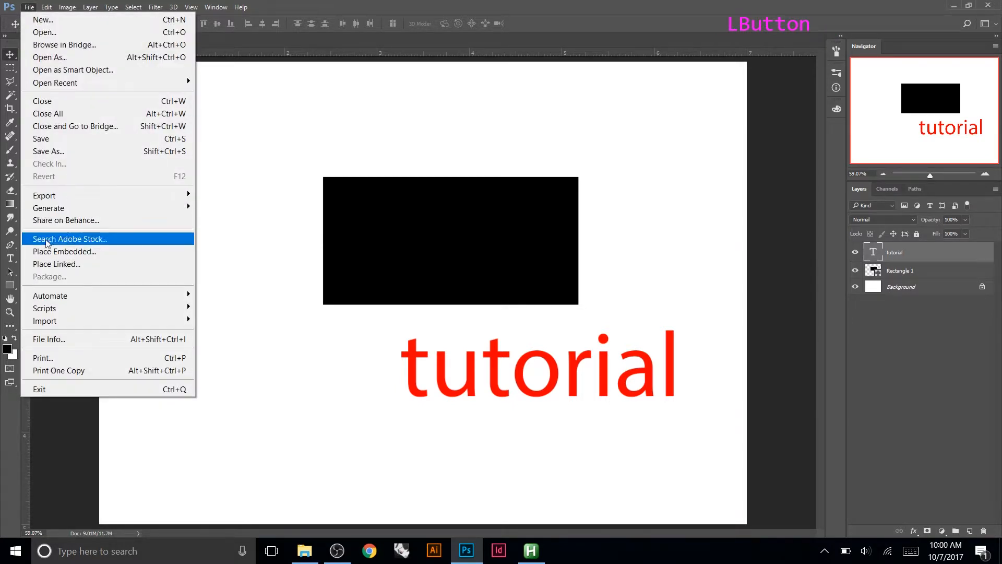
{"action": "left_click", "coordinate": [107, 252]}
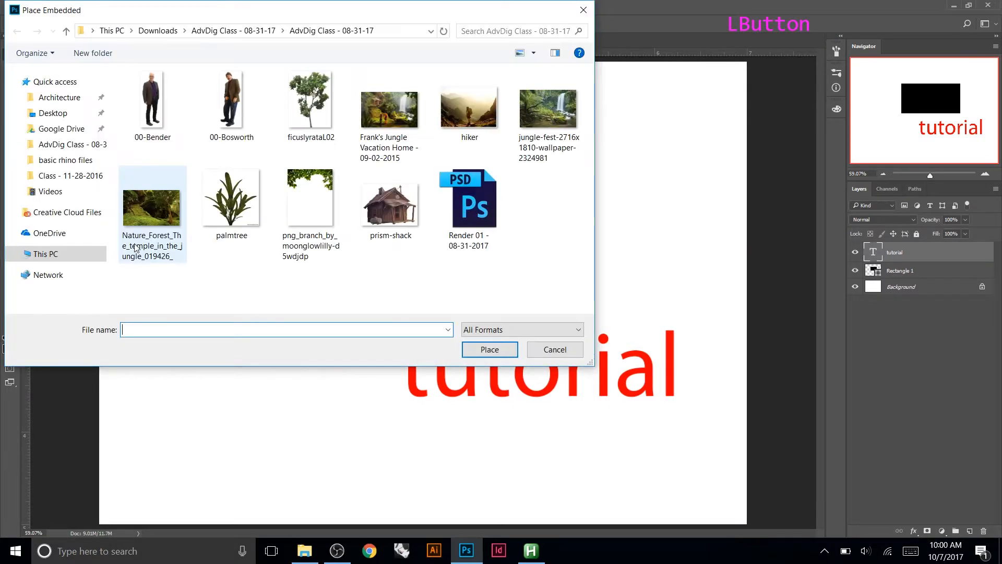
{"action": "left_click", "coordinate": [323, 118]}
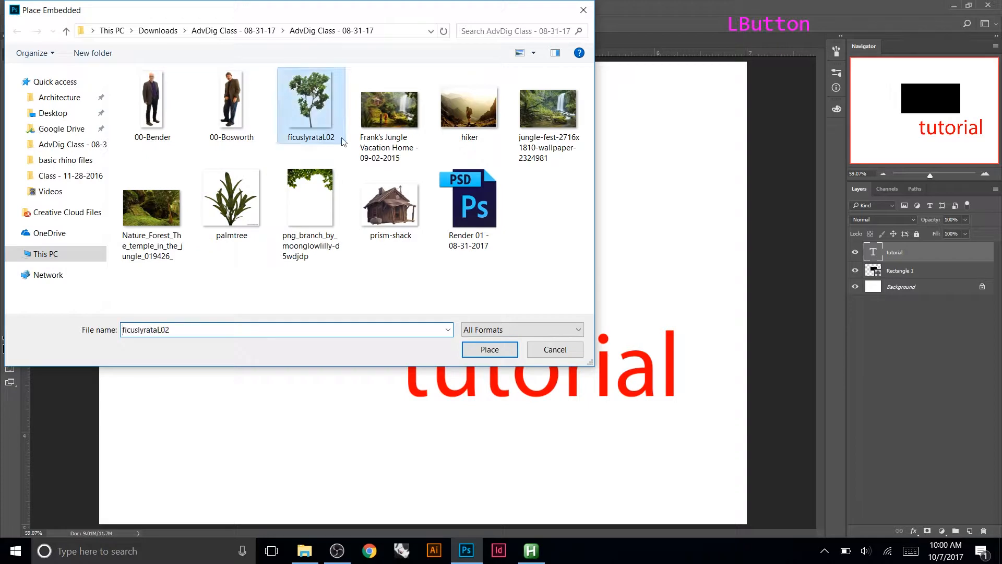
{"action": "left_click", "coordinate": [490, 348]}
{"action": "left_click_drag", "start_coordinate": [393, 276], "coordinate": [251, 245]}
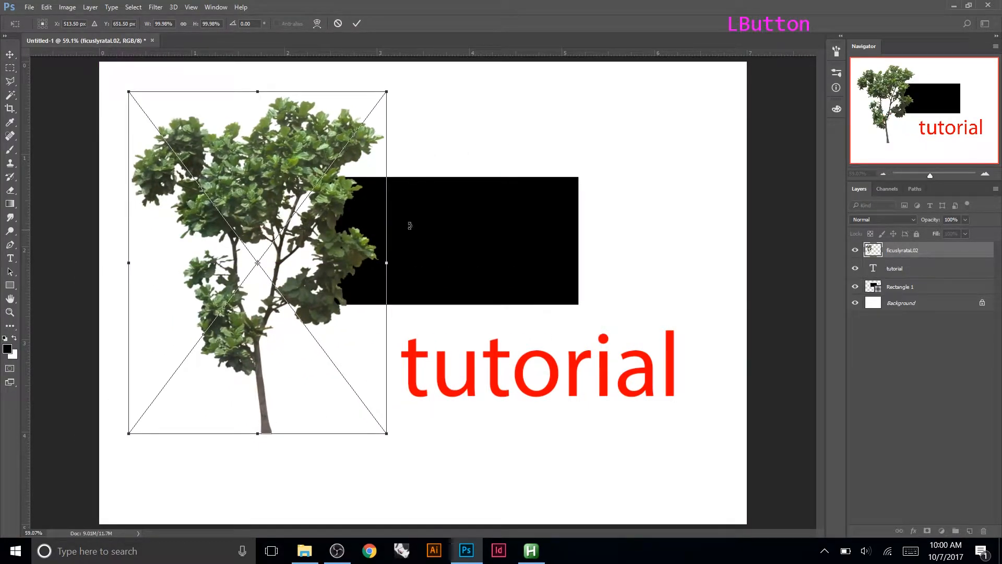
{"action": "left_click", "coordinate": [357, 23]}
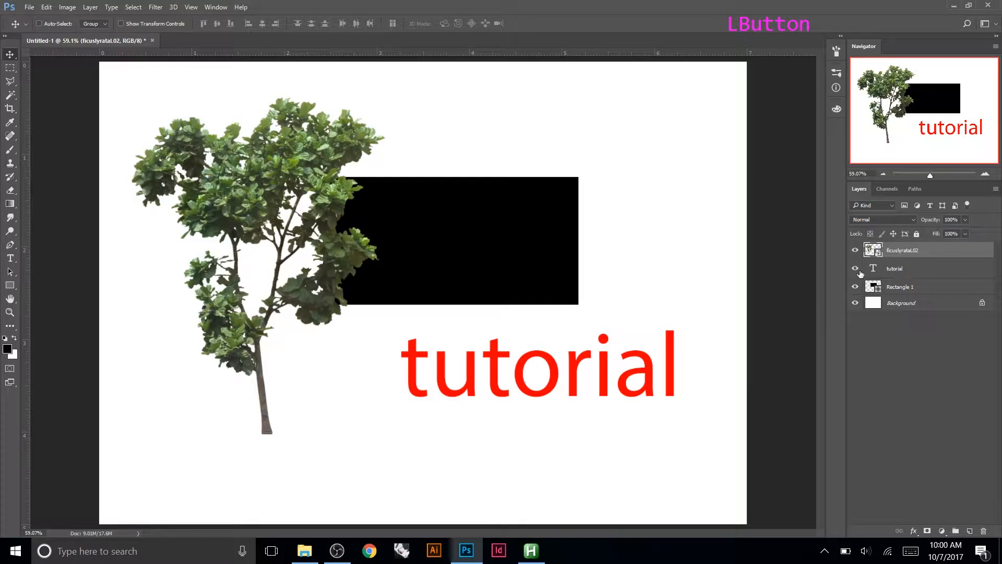
- Select the text and rectangle layers in turn, and toggle the "tutorial" text layer's visibility off and on
{"action": "left_click", "coordinate": [930, 275]}
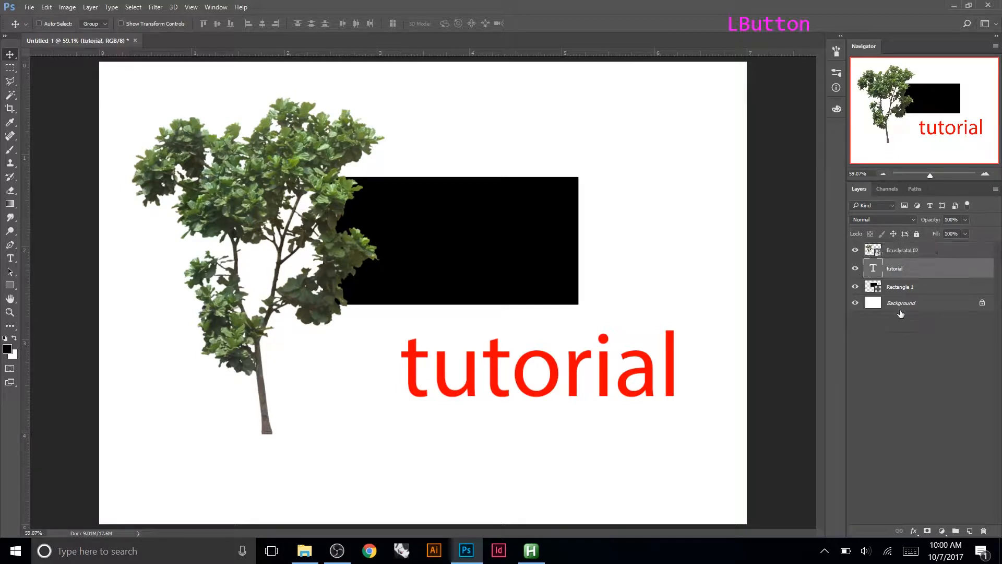
{"action": "left_click", "coordinate": [935, 290]}
{"action": "left_click", "coordinate": [929, 272]}
{"action": "left_click", "coordinate": [857, 269]}
{"action": "left_click", "coordinate": [856, 269]}
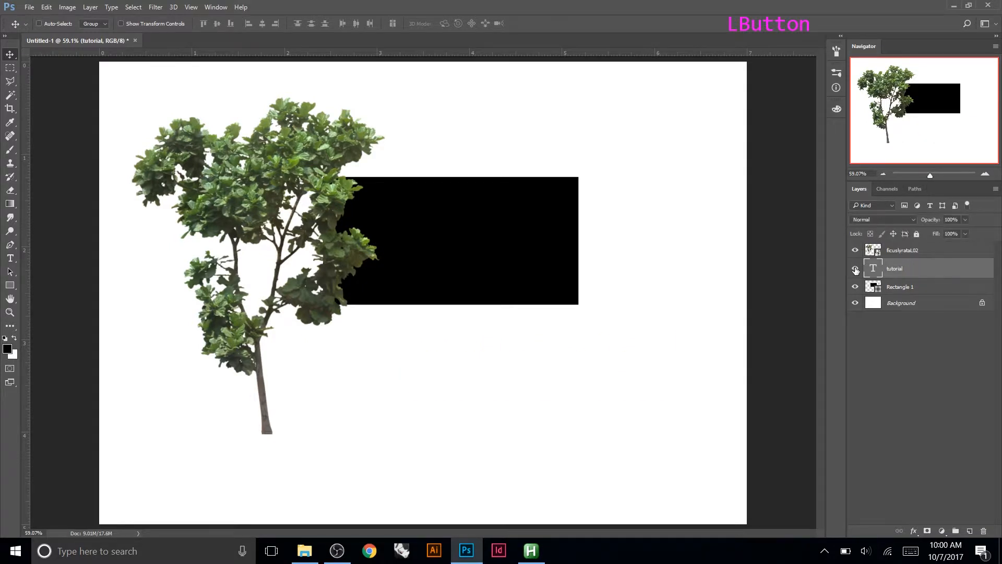
{"action": "left_click", "coordinate": [856, 270]}
{"action": "left_click", "coordinate": [856, 270]}
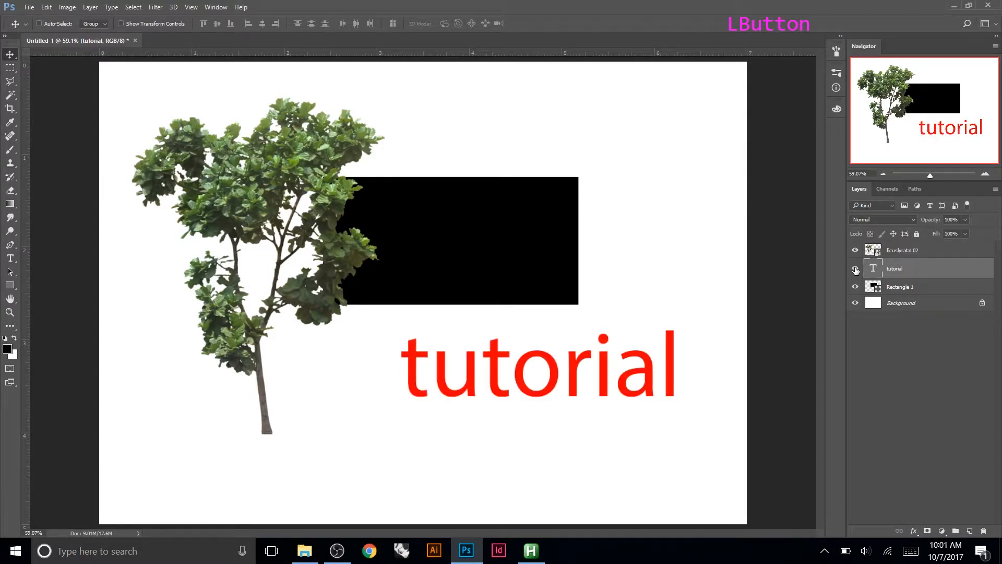
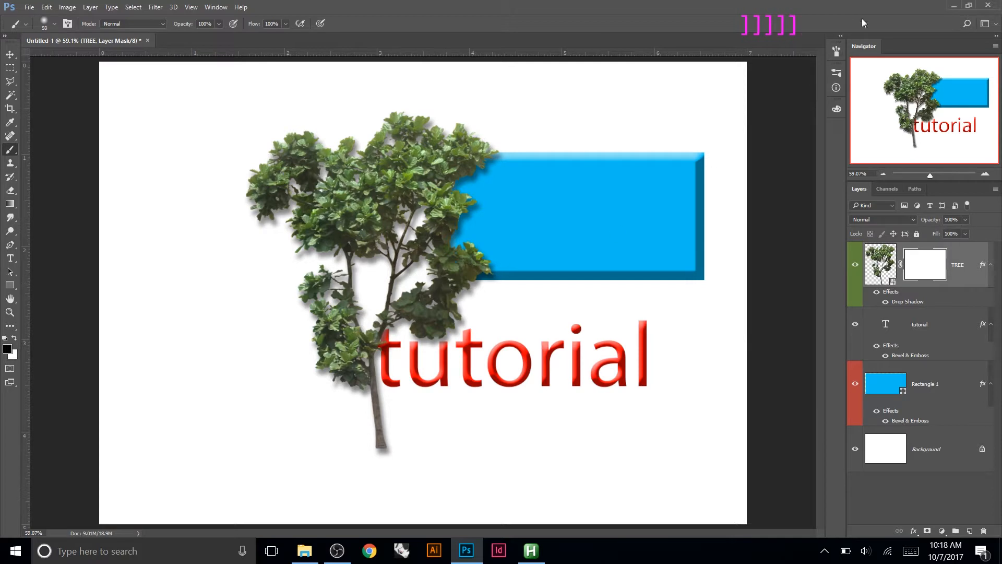
- Enlarge the brush to 600 px for painting on the TREE layer's mask
{"action": "key", "text": "bracketright"}
{"action": "key", "text": "bracketright"}
{"action": "key", "text": "bracketright"}
{"action": "key", "text": "bracketright"}
{"action": "key", "text": "bracketright"}
{"action": "key", "text": "bracketright"}
{"action": "key", "text": "bracketright"}
{"action": "key", "text": "bracketright"}
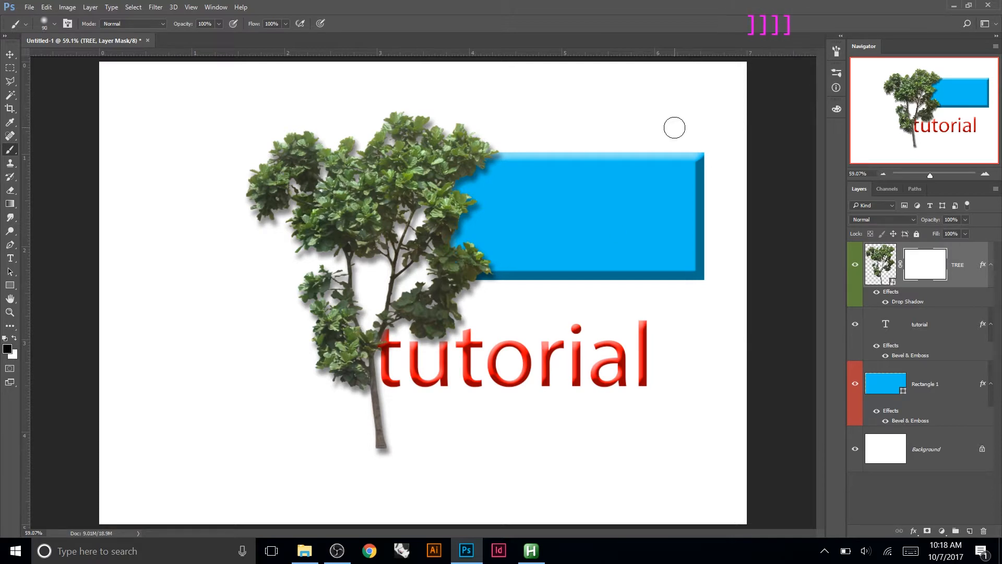
{"action": "key", "text": "bracketright"}
{"action": "key", "text": "bracketright"}
{"action": "key", "text": "bracketright"}
{"action": "key", "text": "bracketright"}
{"action": "key", "text": "bracketright"}
{"action": "key", "text": "bracketright"}
{"action": "key", "text": "bracketright"}
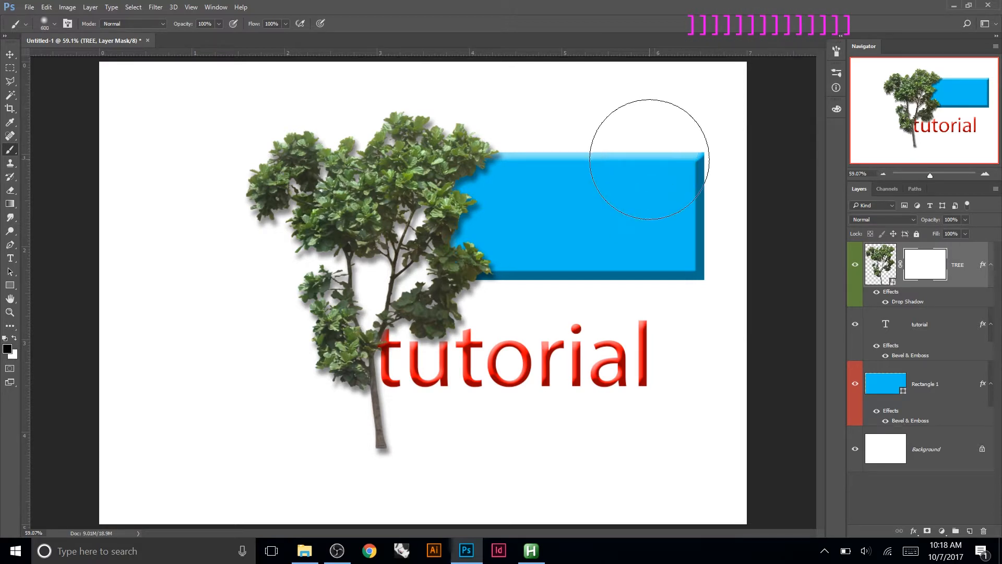
- Paint black across the middle of the tree on the TREE layer mask with a 300 px brush
{"action": "key", "text": "bracketleft"}
{"action": "key", "text": "bracketleft"}
{"action": "key", "text": "bracketleft"}
{"action": "key", "text": "bracketleft"}
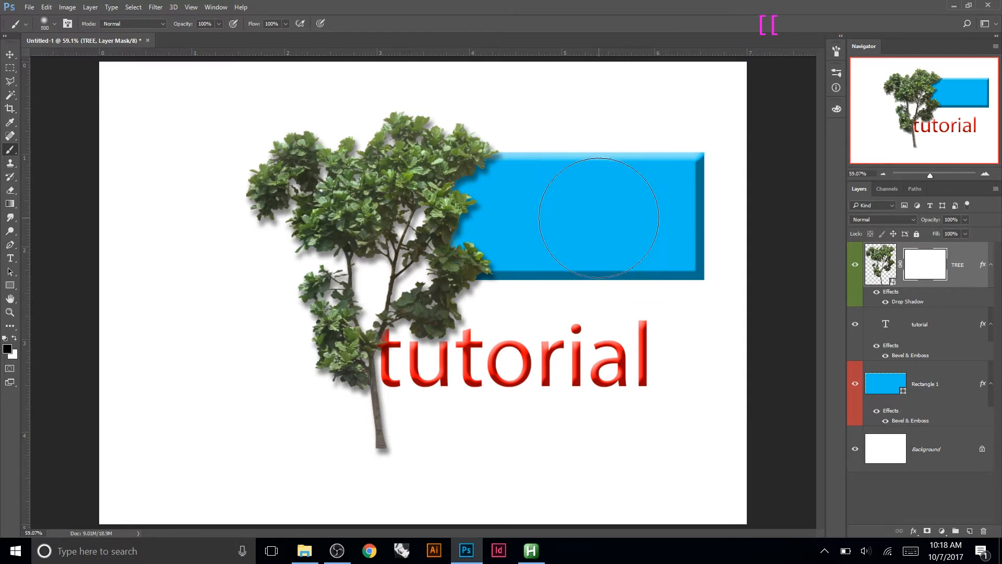
{"action": "left_click", "coordinate": [930, 272]}
{"action": "left_click", "coordinate": [464, 224]}
{"action": "mouse_move", "coordinate": [464, 225]}
{"action": "left_mouse_down"}
{"action": "mouse_move", "coordinate": [273, 216]}
{"action": "mouse_move", "coordinate": [514, 222]}
{"action": "mouse_move", "coordinate": [245, 226]}
{"action": "mouse_move", "coordinate": [565, 220]}
{"action": "mouse_move", "coordinate": [230, 225]}
{"action": "left_mouse_up"}
- Hide the TREE layer's effects and paint out the remaining traces of foliage on its mask
{"action": "left_click", "coordinate": [877, 293]}
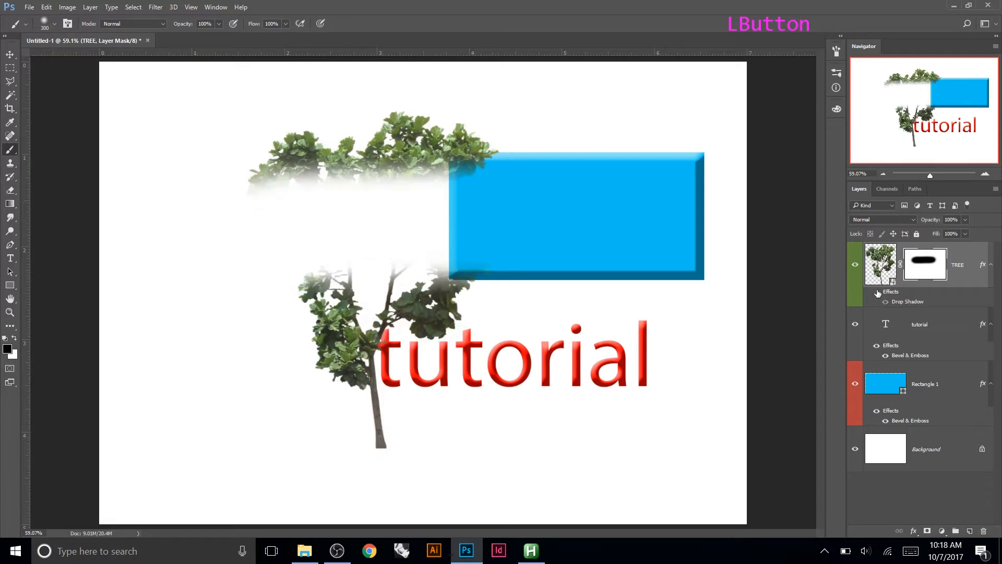
{"action": "mouse_move", "coordinate": [392, 229]}
{"action": "left_mouse_down"}
{"action": "mouse_move", "coordinate": [490, 217]}
{"action": "mouse_move", "coordinate": [263, 224]}
{"action": "mouse_move", "coordinate": [316, 230]}
{"action": "mouse_move", "coordinate": [291, 230]}
{"action": "mouse_move", "coordinate": [371, 223]}
{"action": "mouse_move", "coordinate": [217, 217]}
{"action": "mouse_move", "coordinate": [419, 213]}
{"action": "left_mouse_up"}
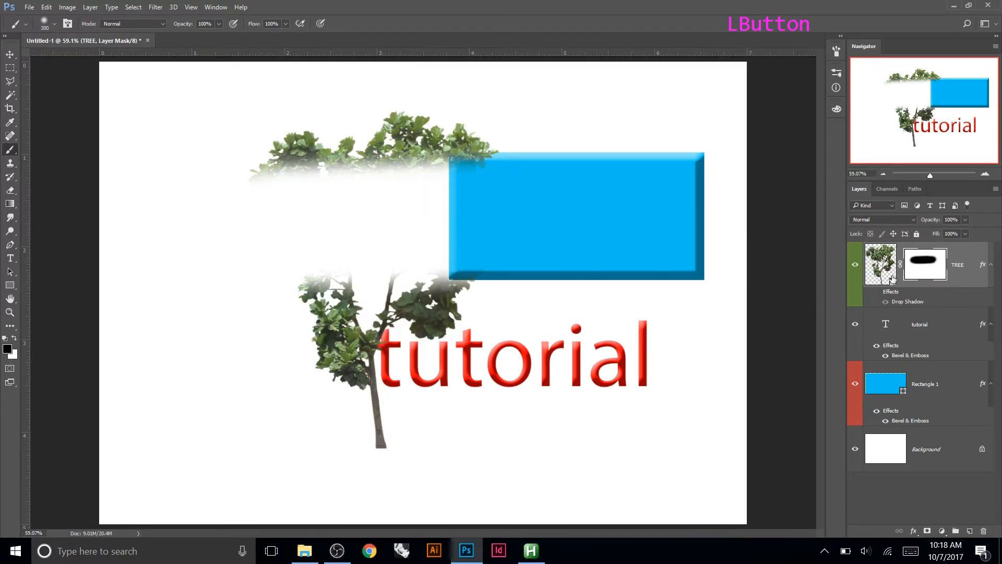
- View the TREE layer mask on its own, return to the composition, and switch the mask off and on
{"action": "left_click", "coordinate": [927, 267], "text": "alt"}
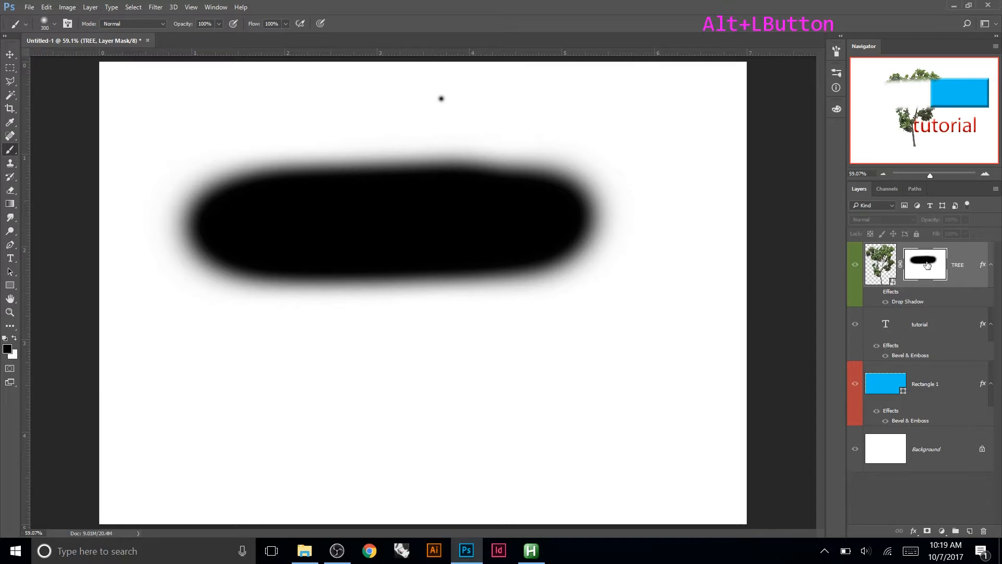
{"action": "left_click", "coordinate": [927, 265], "text": "alt"}
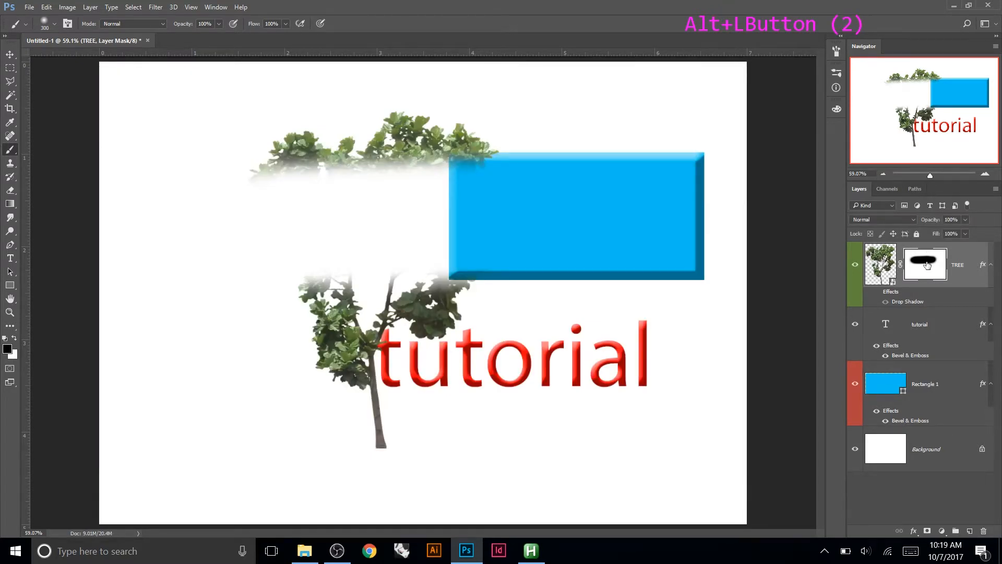
{"action": "right_click", "coordinate": [925, 269]}
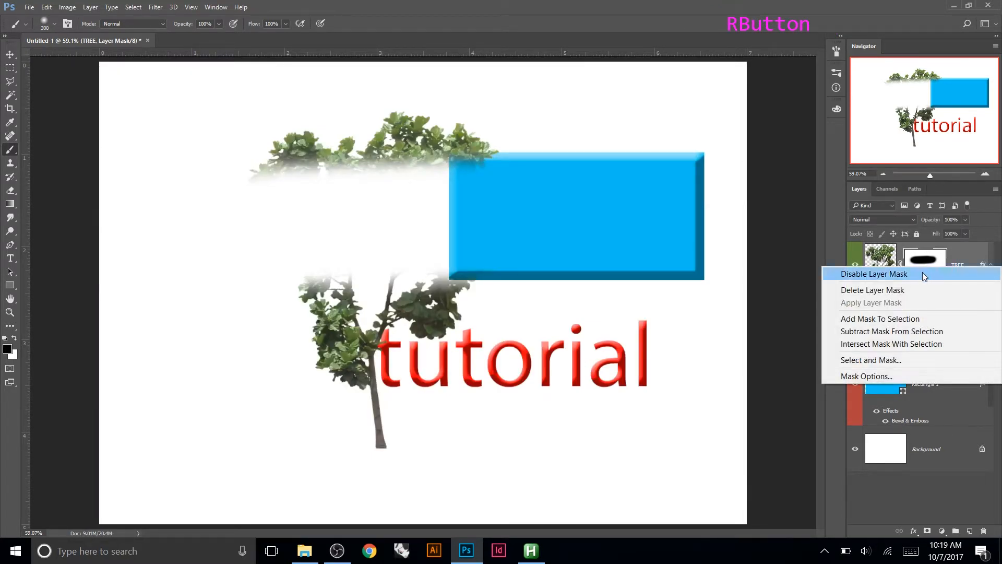
{"action": "left_click", "coordinate": [922, 272]}
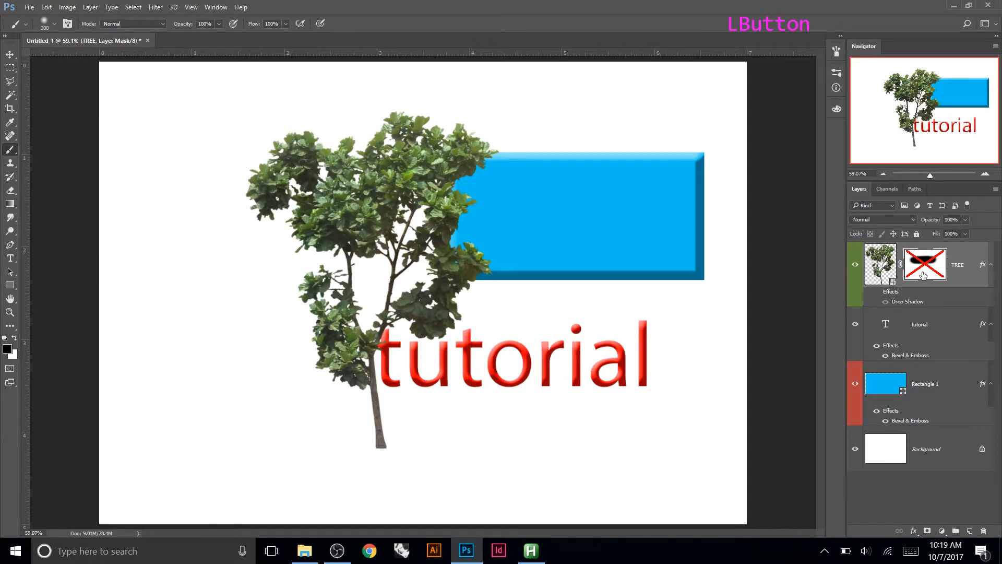
{"action": "left_click", "coordinate": [927, 268]}
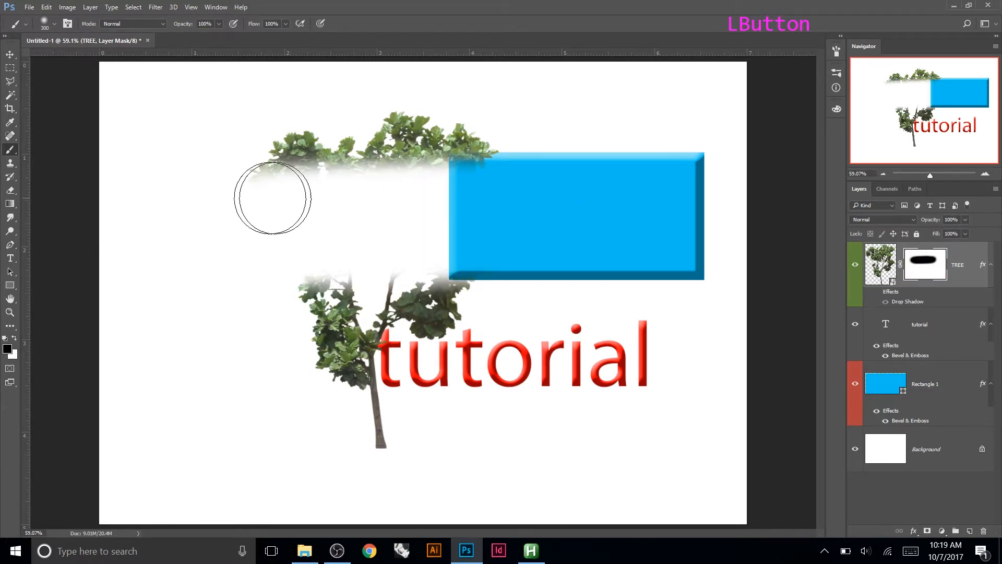
- Delete the TREE layer mask and add a new blank mask to the layer
{"action": "right_click", "coordinate": [920, 267]}
{"action": "left_click", "coordinate": [907, 288]}
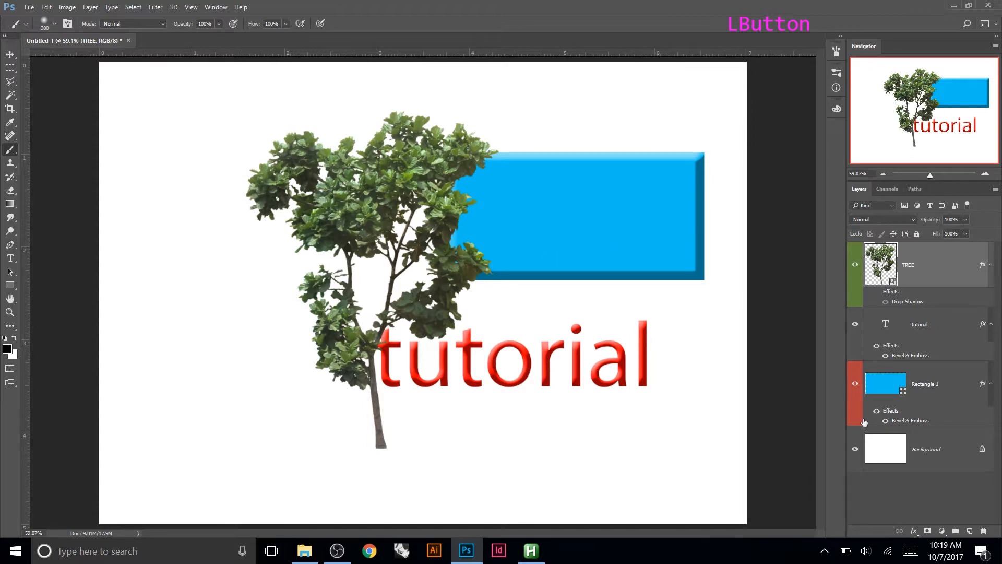
{"action": "left_click", "coordinate": [928, 531]}
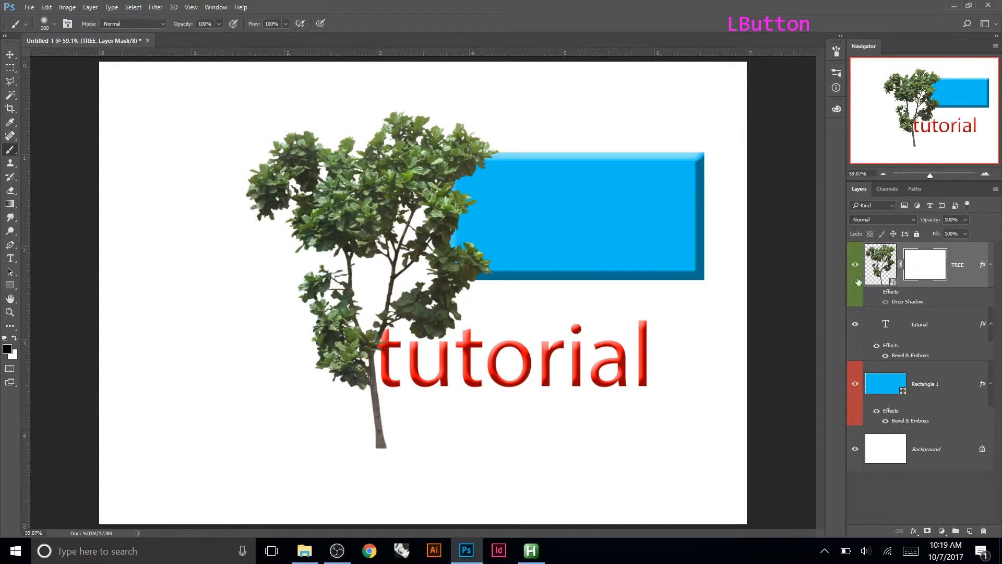
- Paint out the foliage overlapping the rectangle's left edge on the TREE layer mask, and delete the mask
{"action": "mouse_move", "coordinate": [454, 123]}
{"action": "left_mouse_down"}
{"action": "mouse_move", "coordinate": [475, 150]}
{"action": "mouse_move", "coordinate": [466, 174]}
{"action": "left_mouse_up"}
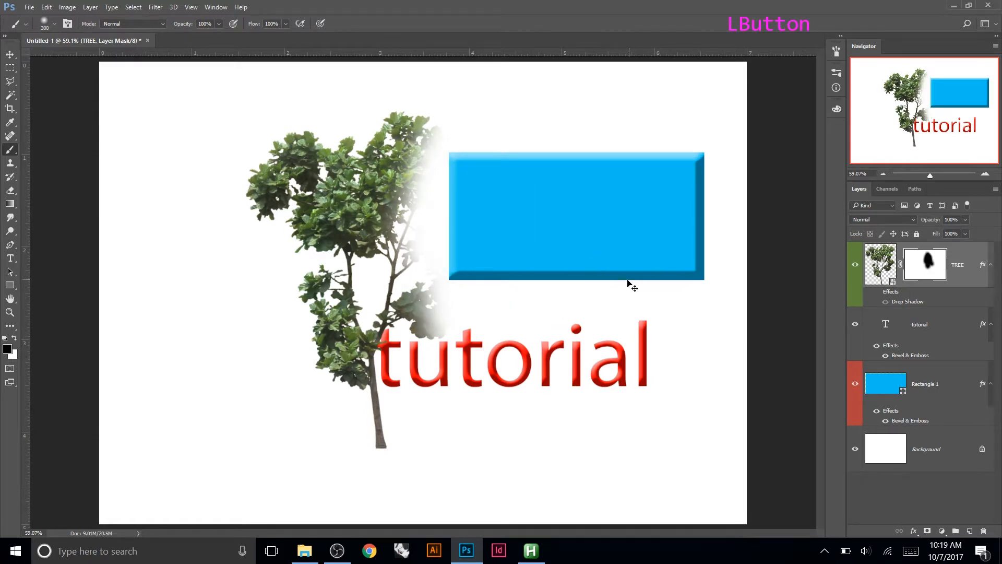
{"action": "right_click", "coordinate": [912, 266]}
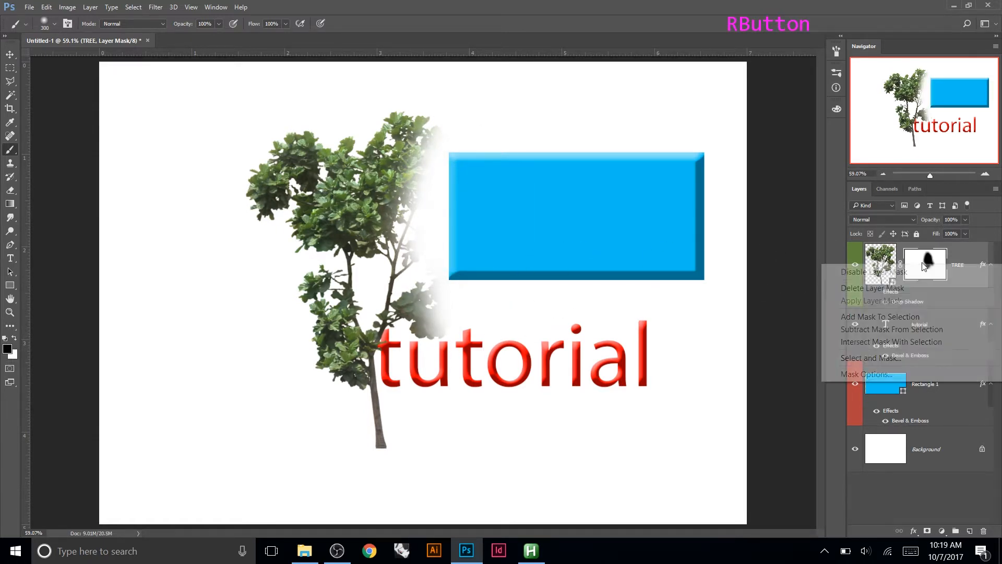
{"action": "left_click", "coordinate": [912, 289]}
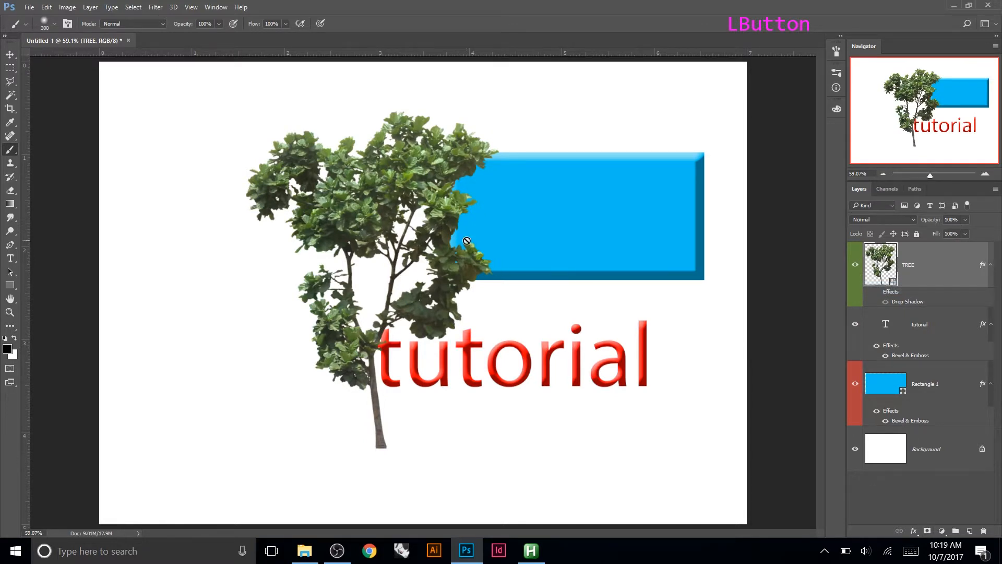
- Make Rectangle 1 the active layer and activate the Magic Wand tool
{"action": "left_click", "coordinate": [870, 384]}
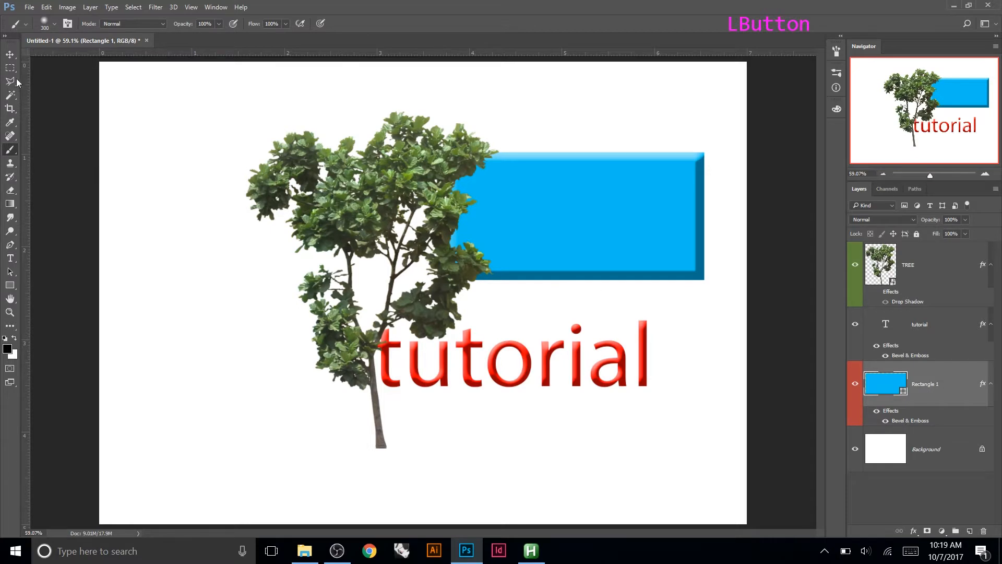
{"action": "left_click", "coordinate": [9, 54]}
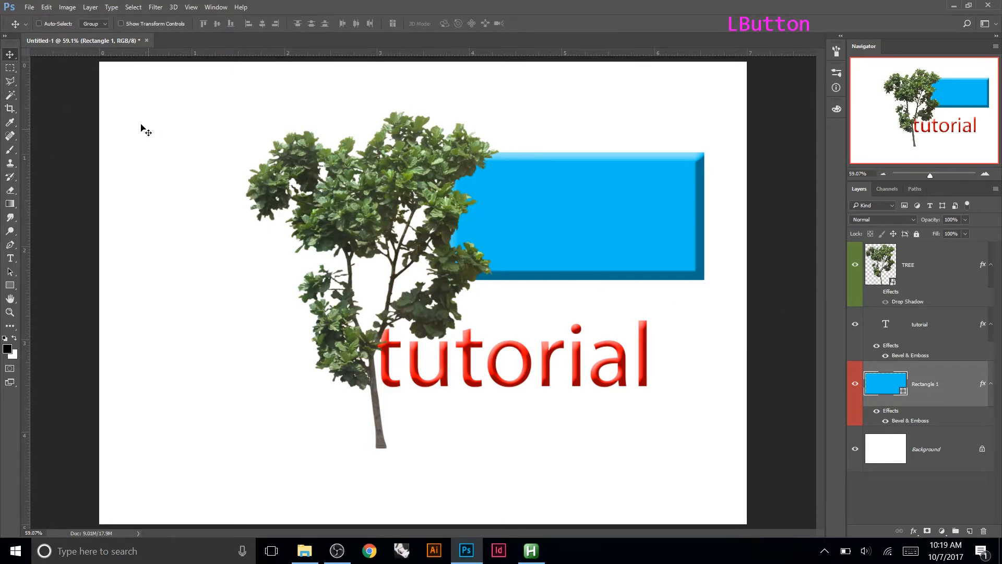
{"action": "left_click", "coordinate": [11, 97]}
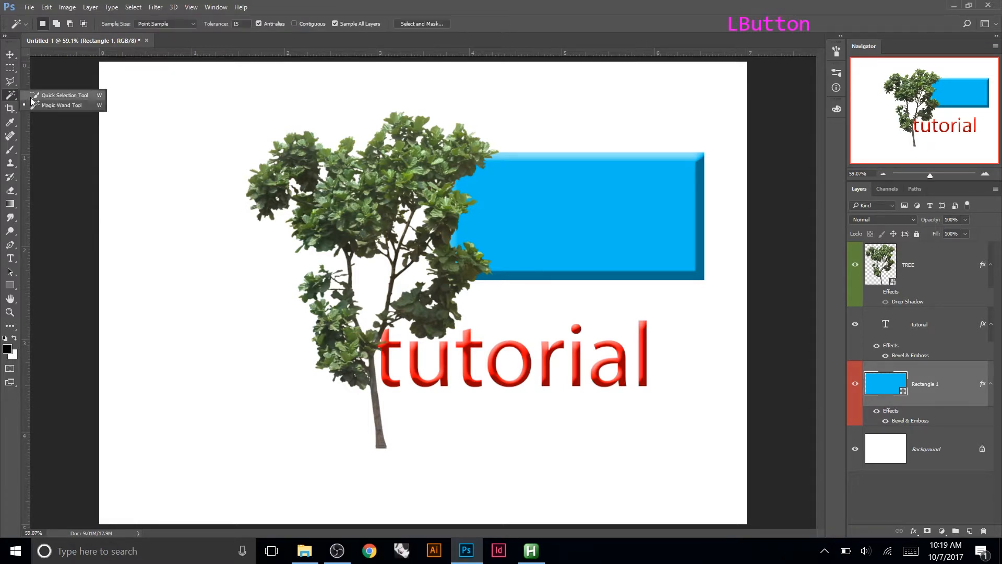
{"action": "left_click", "coordinate": [55, 105]}
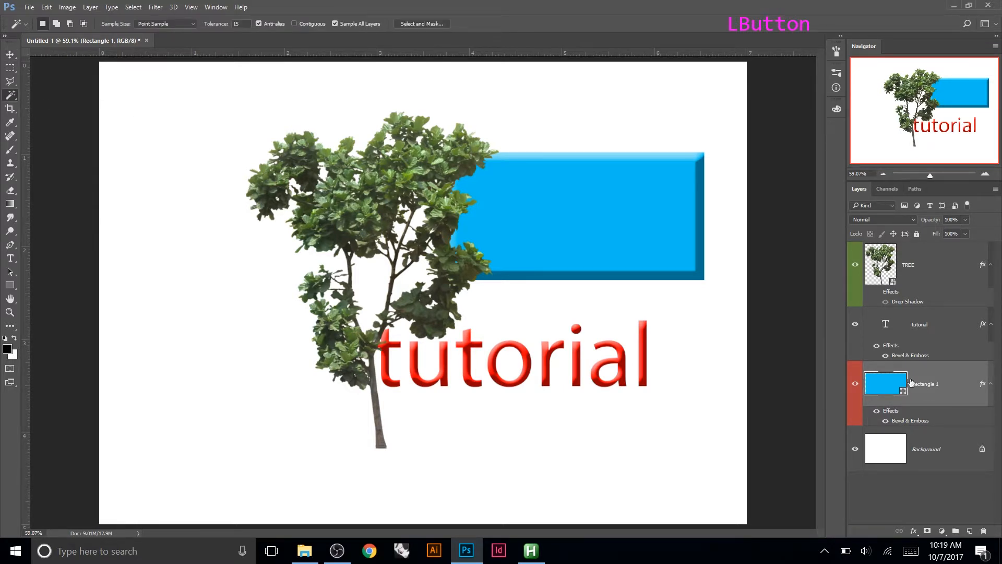
- Try the Magic Wand on the canvas with Sample All Layers off, and turn the option back on
{"action": "left_click", "coordinate": [356, 24]}
{"action": "double_click", "coordinate": [255, 94]}
{"action": "left_click", "coordinate": [517, 209]}
{"action": "key", "text": "w"}
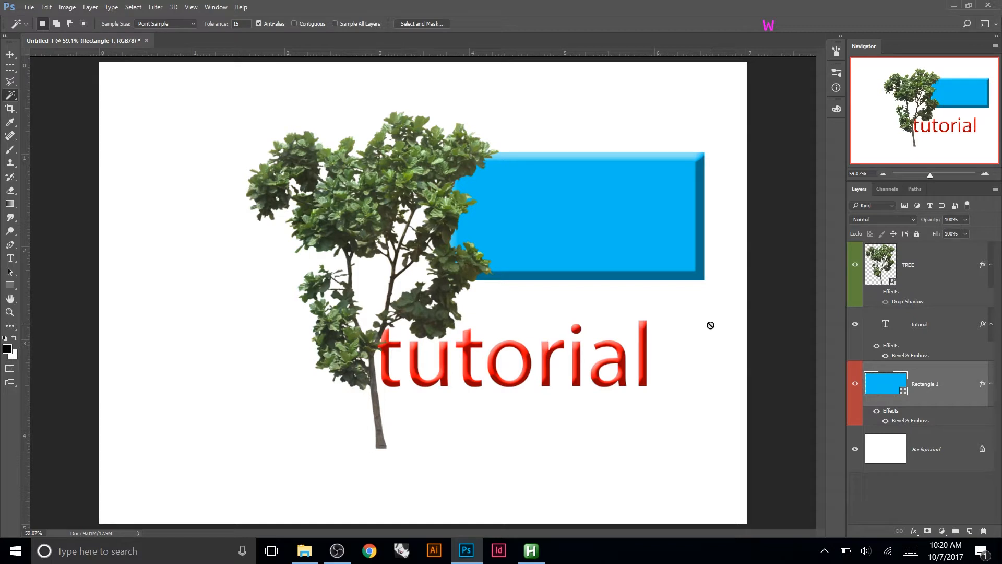
{"action": "left_click", "coordinate": [360, 24]}
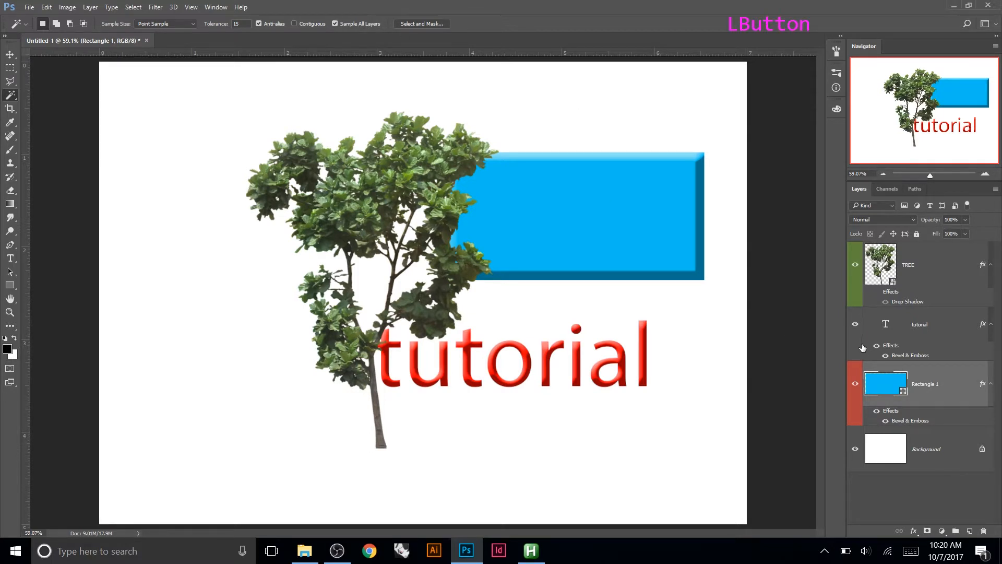
- Hide the TREE and tutorial layers, select the white area around the rectangle, and show both layers again
{"action": "left_click_drag", "start_coordinate": [856, 318], "coordinate": [859, 288]}
{"action": "left_click", "coordinate": [426, 273]}
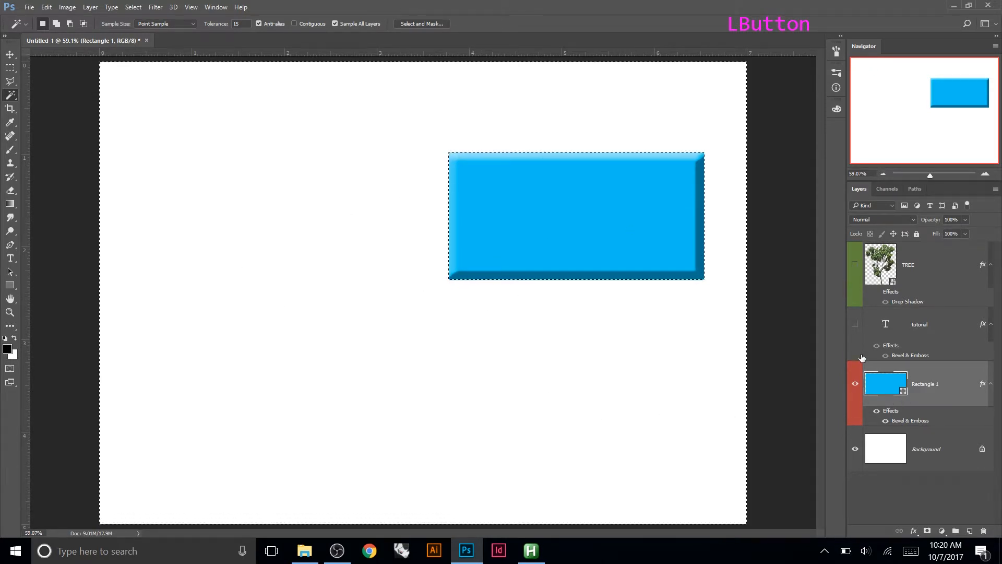
{"action": "left_click", "coordinate": [855, 265]}
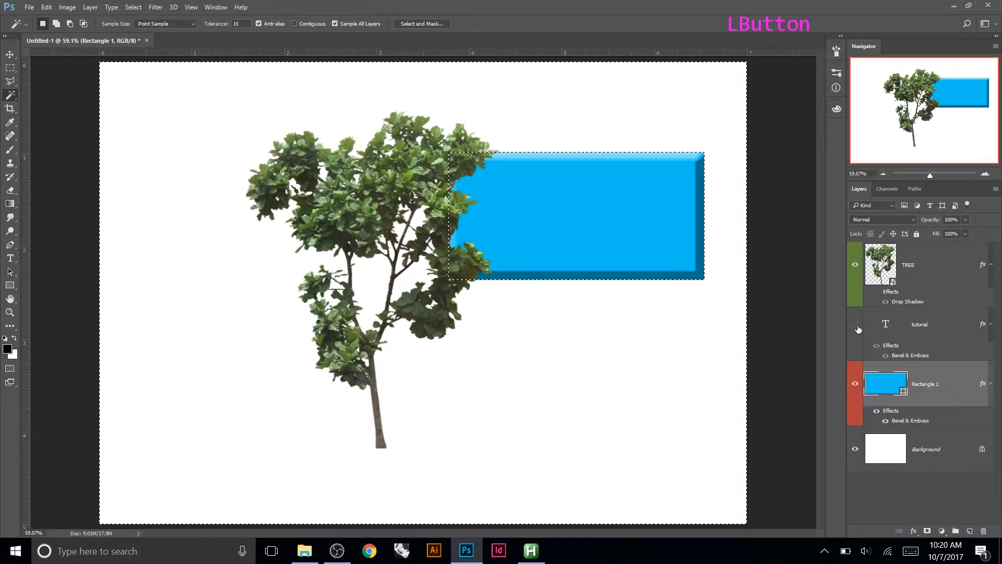
{"action": "left_click", "coordinate": [856, 324]}
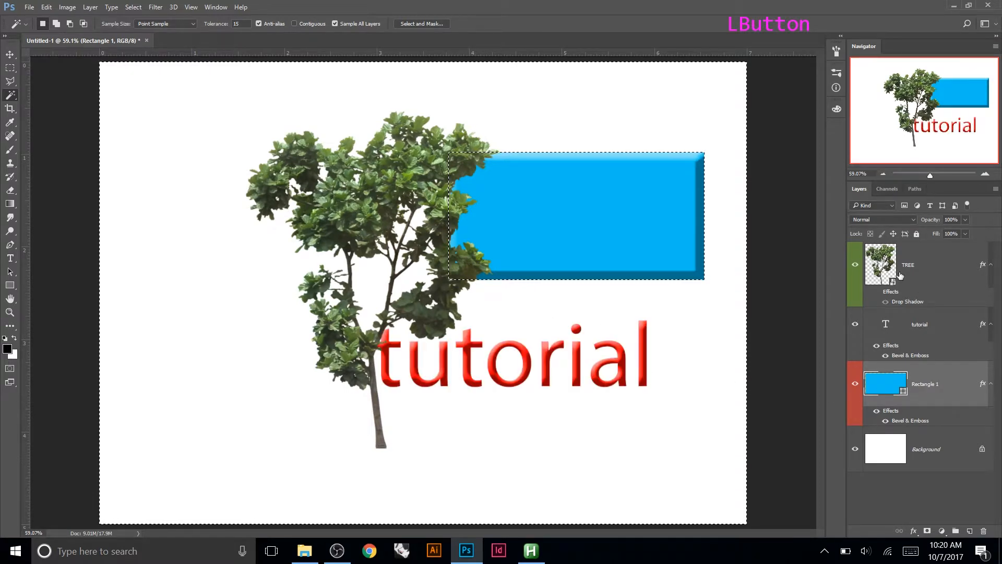
- Add a layer mask to the TREE layer from the selection so the tree is hidden over the rectangle
{"action": "left_click", "coordinate": [935, 269]}
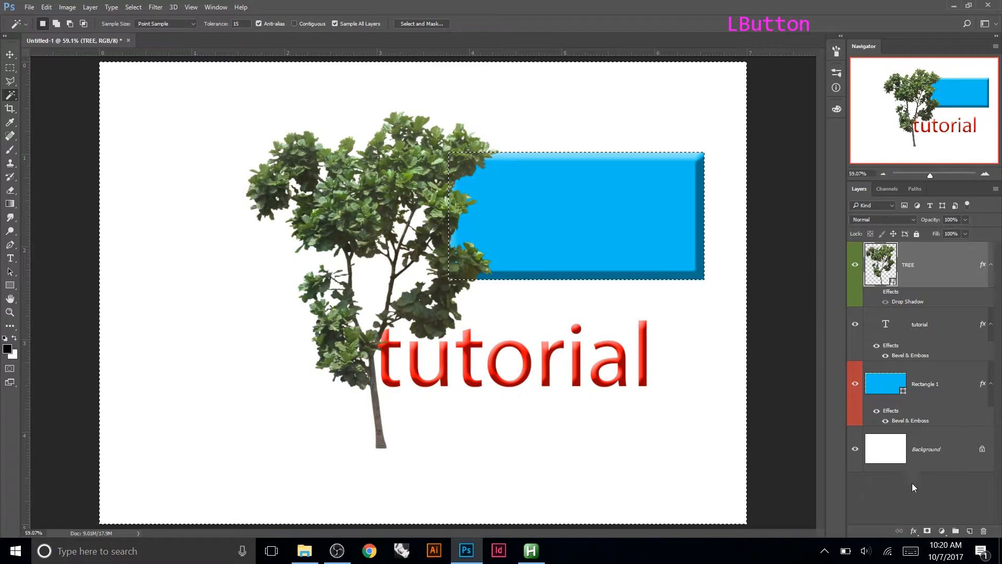
{"action": "left_click", "coordinate": [929, 531], "text": "alt"}
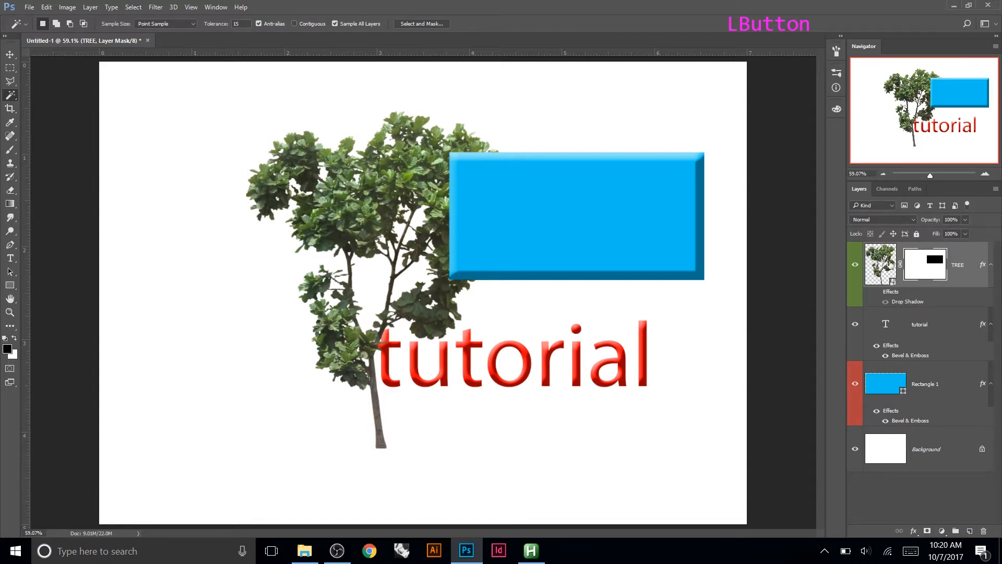
- Try moving the tree away from the rectangle with its mask still linked, and undo the move
{"action": "left_click", "coordinate": [879, 263]}
{"action": "left_click", "coordinate": [10, 54]}
{"action": "left_click_drag", "start_coordinate": [385, 203], "coordinate": [257, 196]}
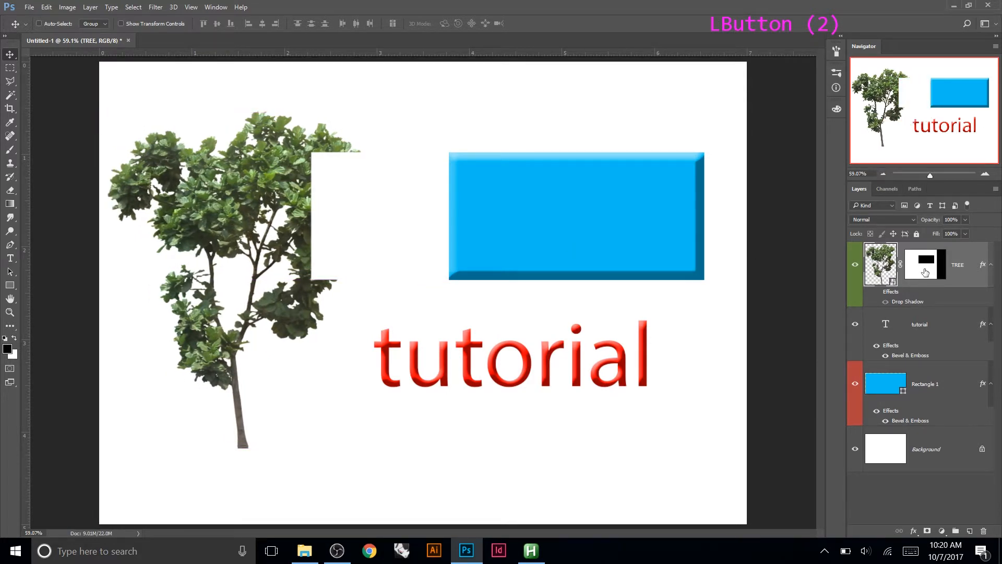
{"action": "key", "text": "ctrl+z"}
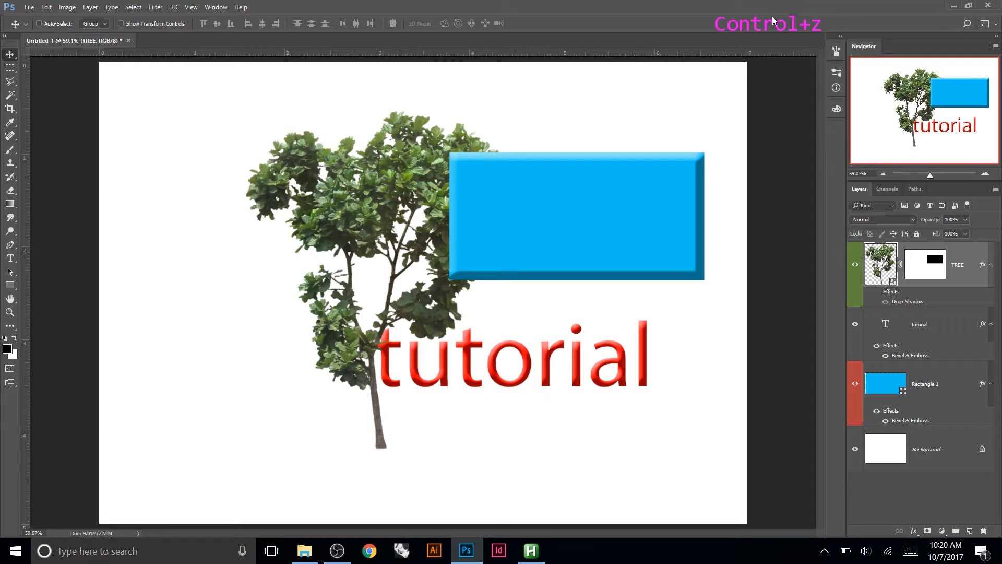
- Unlink the TREE layer's mask and move only the tree image so the rectangle covers part of its foliage
{"action": "left_click", "coordinate": [900, 265]}
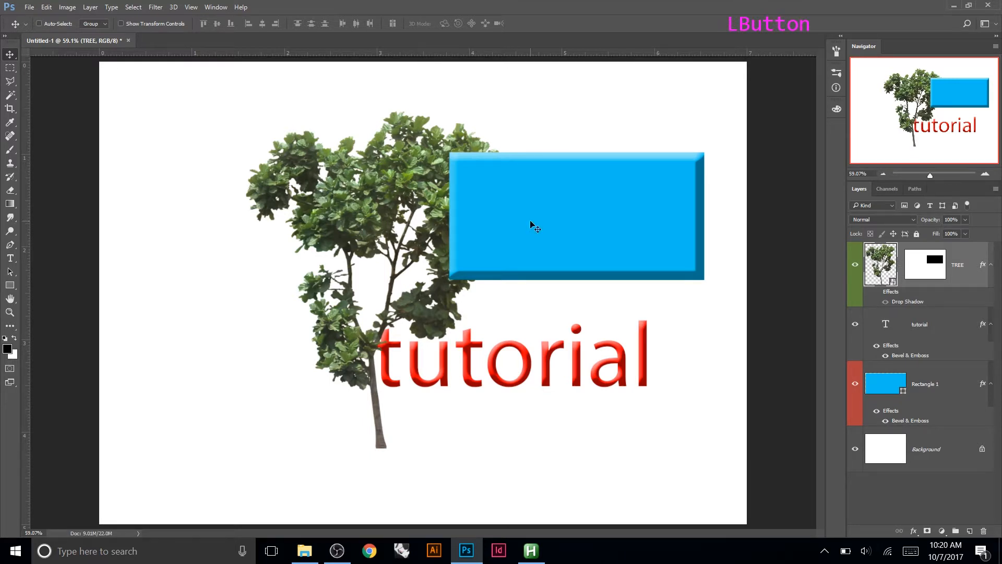
{"action": "left_click", "coordinate": [913, 268]}
{"action": "left_click", "coordinate": [894, 265]}
{"action": "left_click_drag", "start_coordinate": [387, 241], "coordinate": [354, 337]}
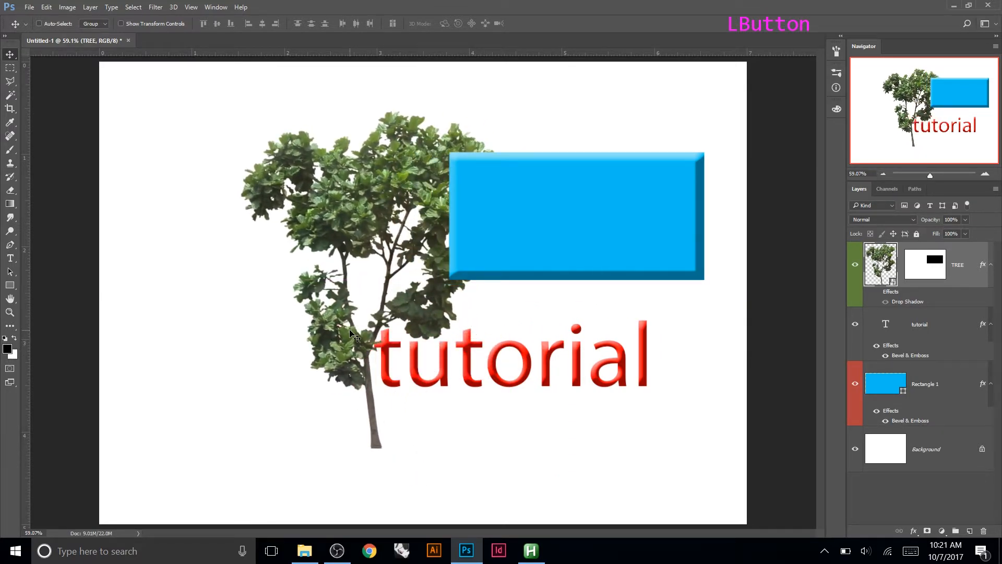
{"action": "mouse_move", "coordinate": [358, 329]}
{"action": "left_mouse_down"}
{"action": "mouse_move", "coordinate": [338, 327]}
{"action": "mouse_move", "coordinate": [363, 313]}
{"action": "left_mouse_up"}
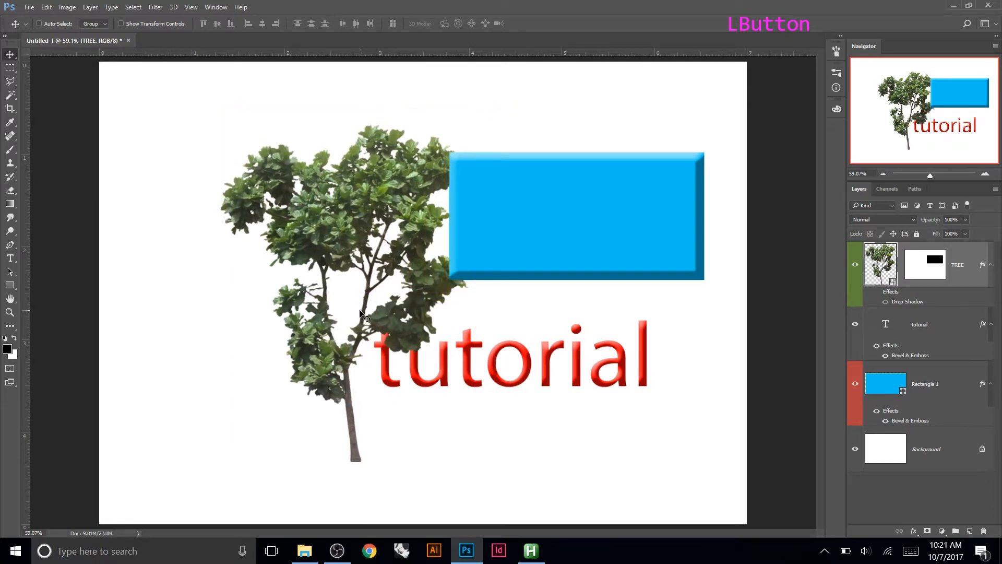
{"action": "left_click_drag", "start_coordinate": [355, 309], "coordinate": [368, 318]}
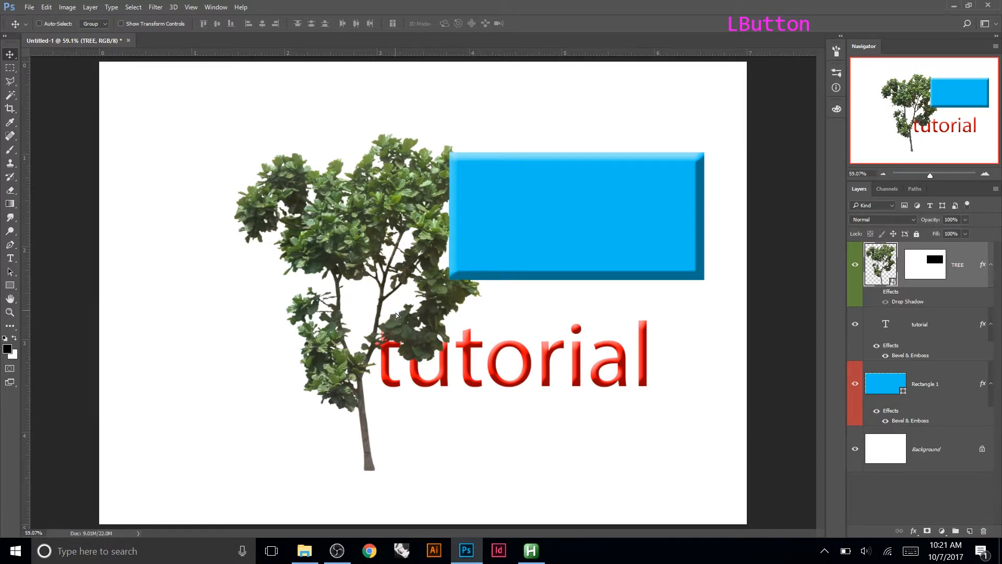
{"action": "left_click_drag", "start_coordinate": [396, 315], "coordinate": [410, 321]}
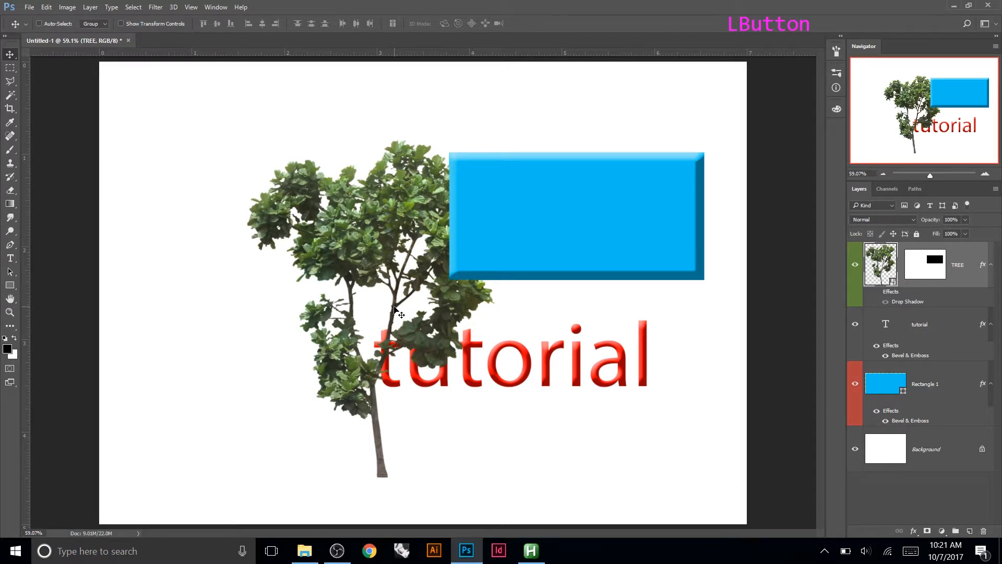
{"action": "mouse_move", "coordinate": [394, 307]}
{"action": "left_mouse_down"}
{"action": "mouse_move", "coordinate": [417, 299]}
{"action": "mouse_move", "coordinate": [387, 293]}
{"action": "left_mouse_up"}
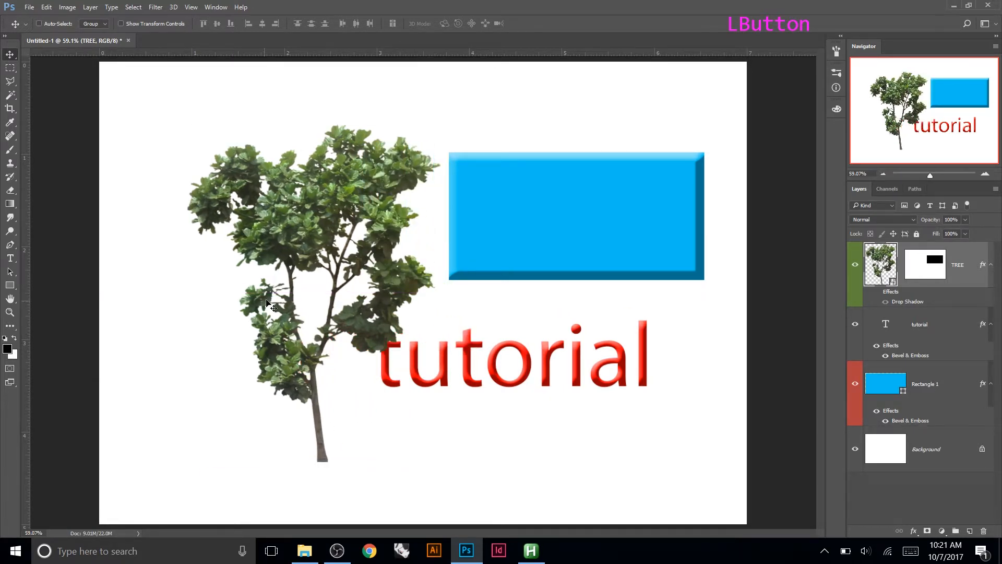
{"action": "left_click_drag", "start_coordinate": [364, 275], "coordinate": [412, 269]}
{"action": "left_click_drag", "start_coordinate": [408, 322], "coordinate": [424, 315]}
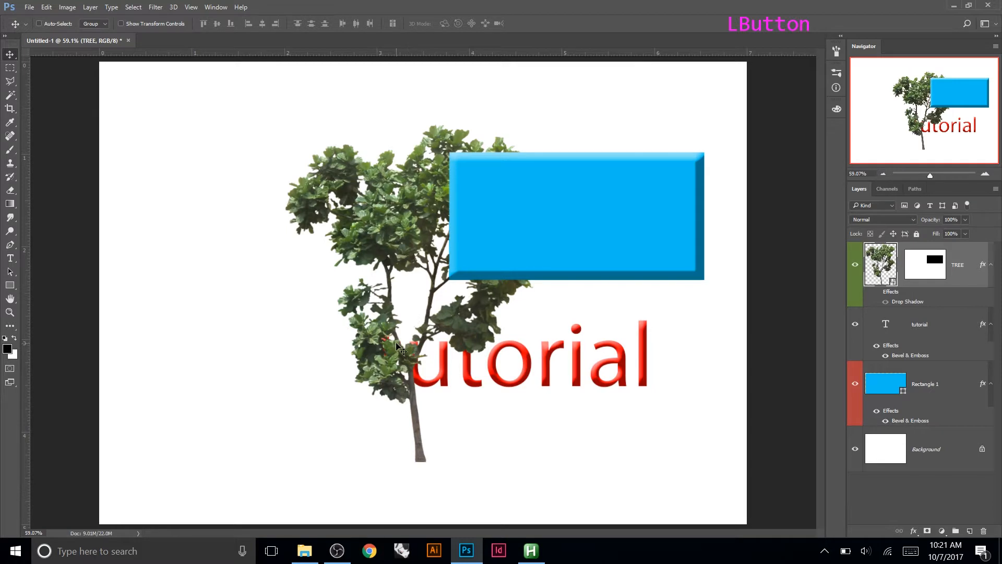
{"action": "left_click_drag", "start_coordinate": [446, 327], "coordinate": [452, 324]}
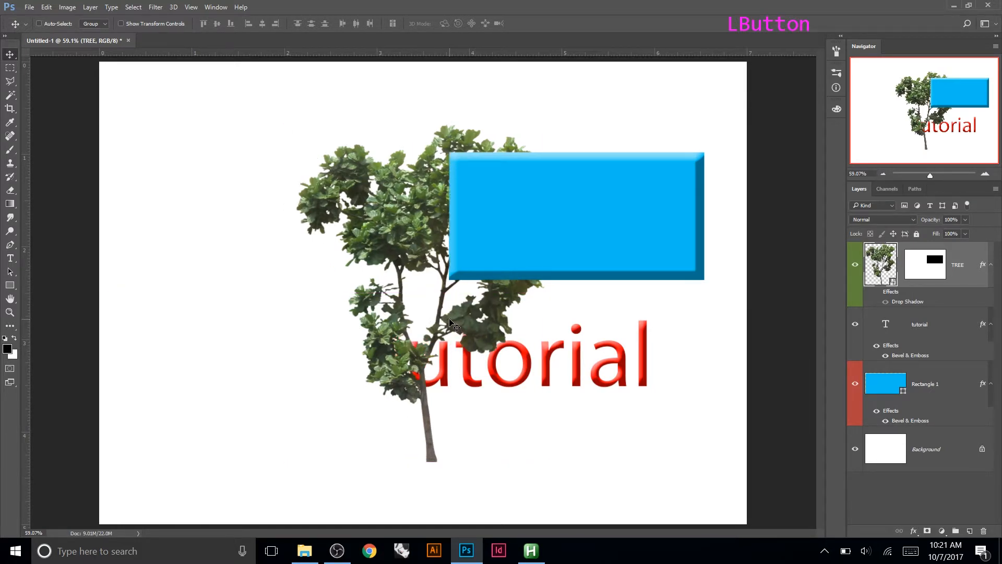
- Examine the commands available for the TREE layer's mask and the options of its layer thumbnail
{"action": "right_click", "coordinate": [920, 270]}
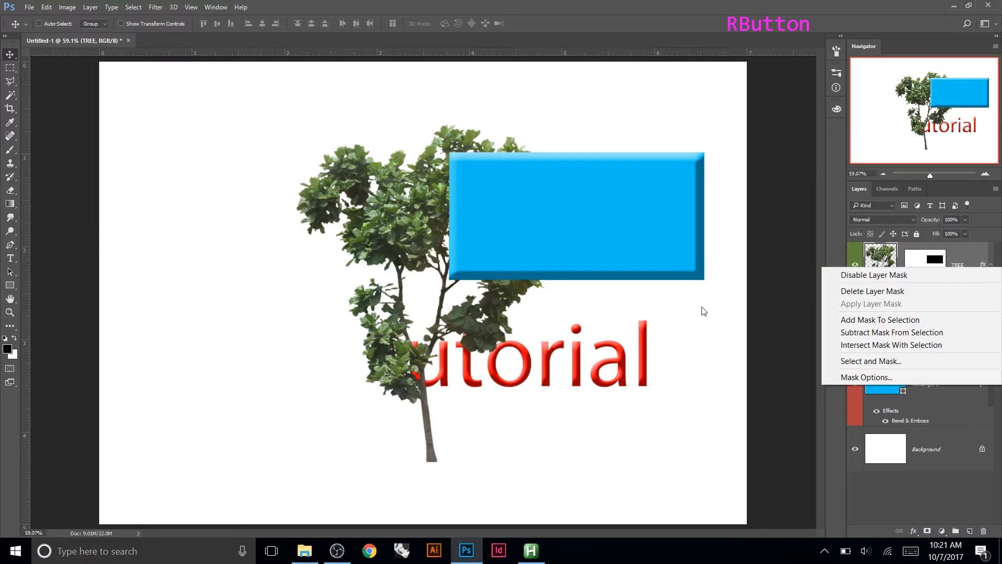
{"action": "left_click", "coordinate": [15, 50]}
{"action": "key", "text": "ctrl+d"}
{"action": "left_click", "coordinate": [921, 269]}
{"action": "right_click", "coordinate": [925, 267]}
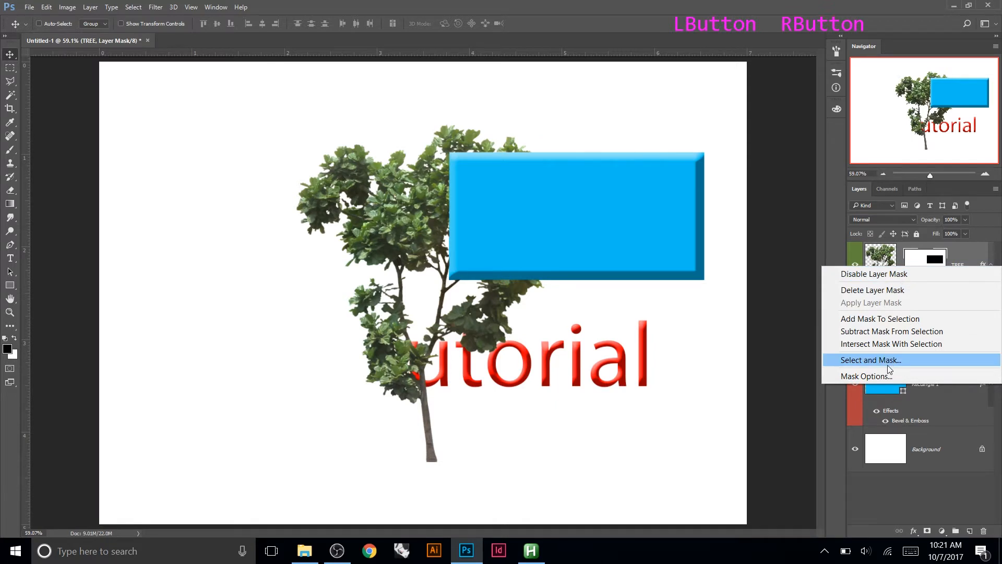
{"action": "right_click", "coordinate": [960, 257]}
{"action": "left_click", "coordinate": [962, 367]}
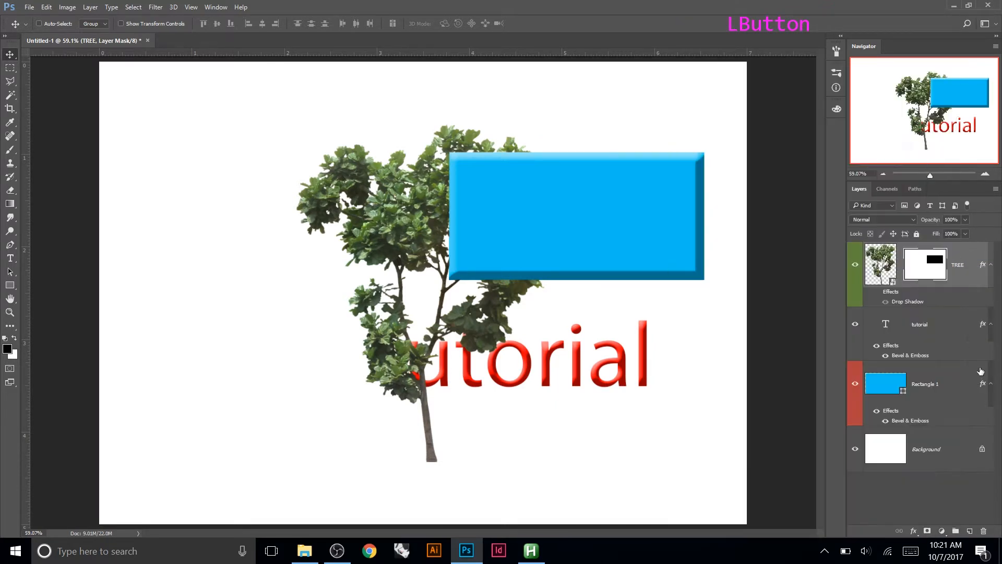
{"action": "right_click", "coordinate": [906, 269]}
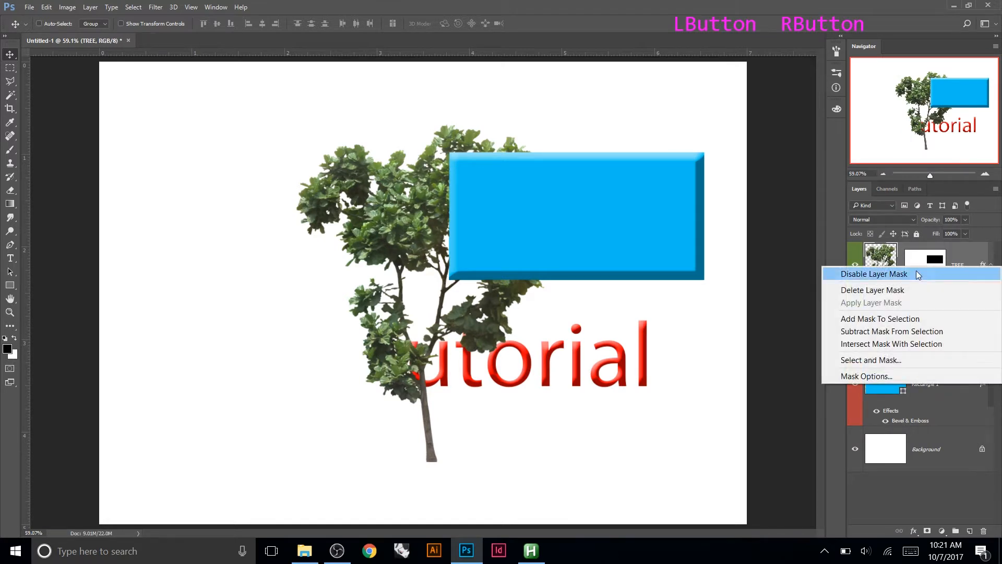
{"action": "left_click", "coordinate": [727, 188]}
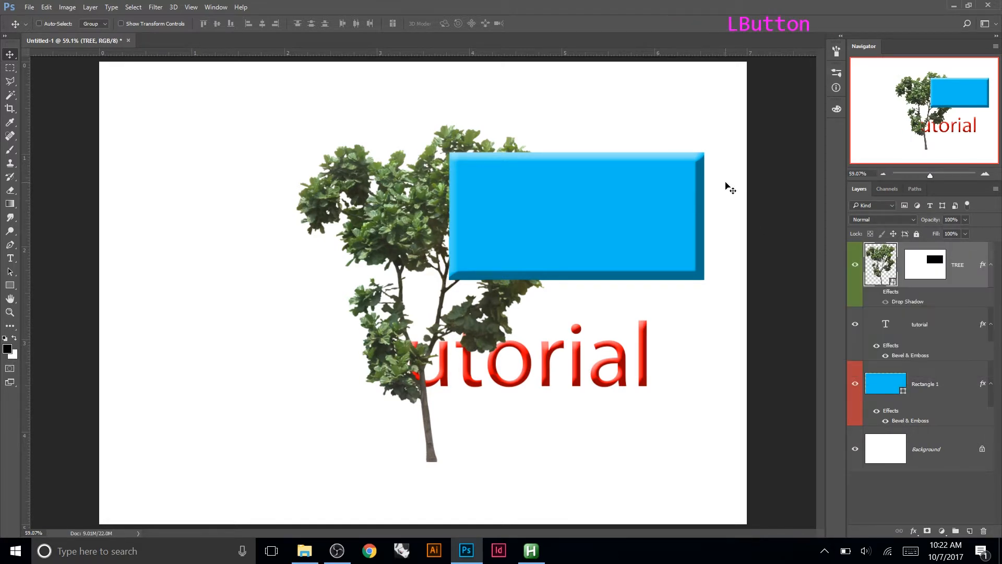
{"action": "left_click", "coordinate": [911, 267]}
{"action": "right_click", "coordinate": [922, 263]}
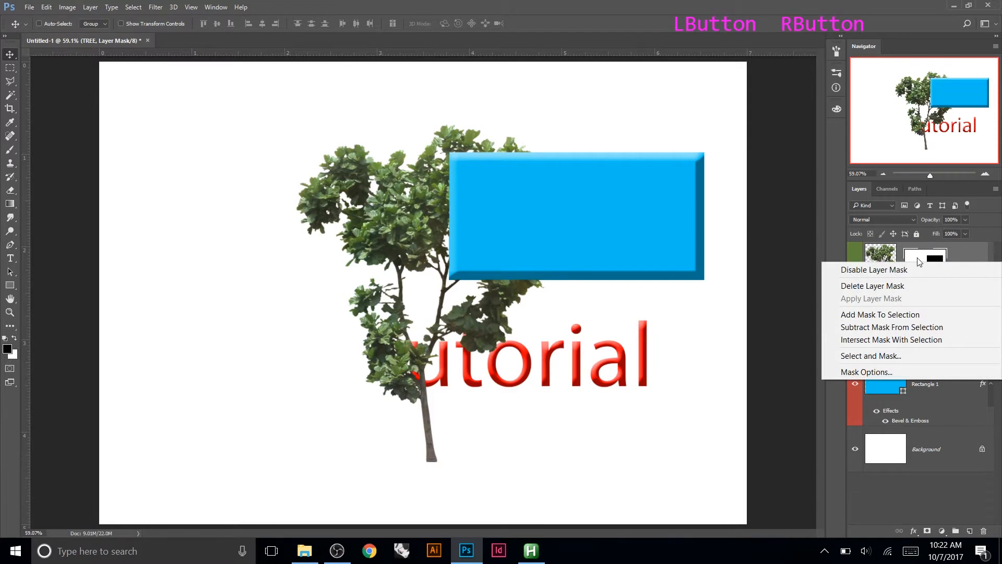
{"action": "left_click", "coordinate": [920, 263]}
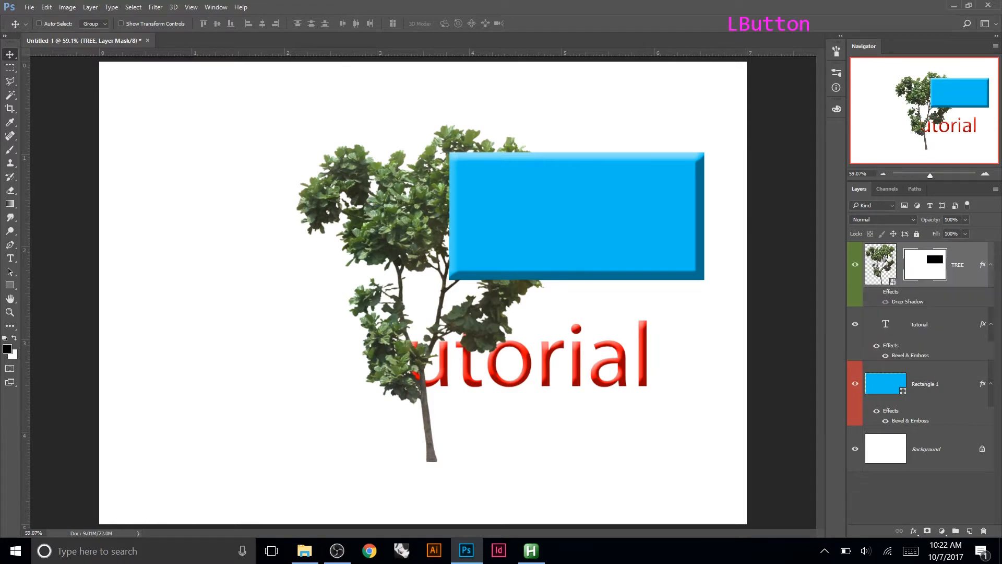
{"action": "right_click", "coordinate": [893, 284]}
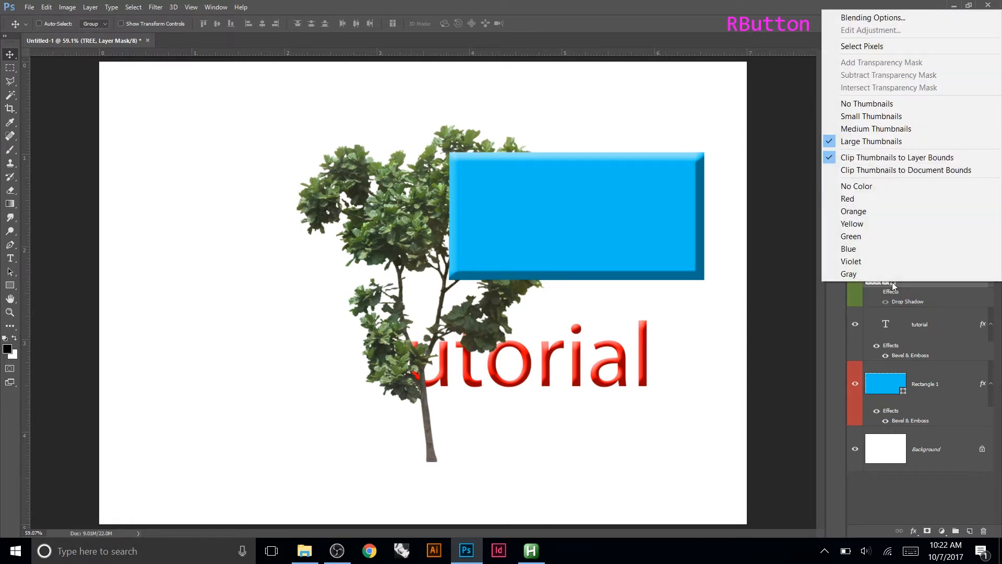
{"action": "left_click", "coordinate": [890, 286]}
- Rasterize the TREE layer and check which commands its layer mask offers
{"action": "right_click", "coordinate": [975, 267]}
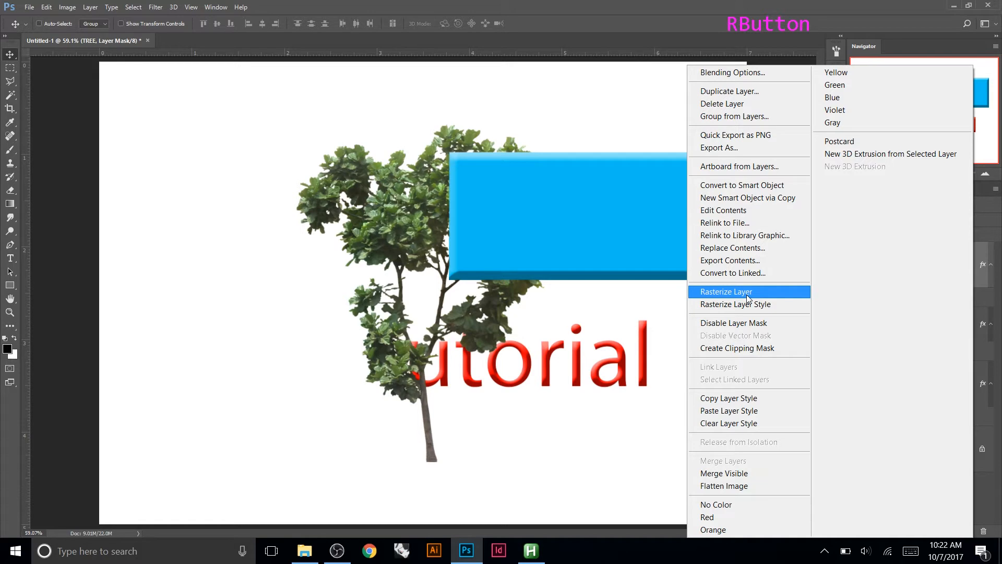
{"action": "left_click", "coordinate": [760, 291]}
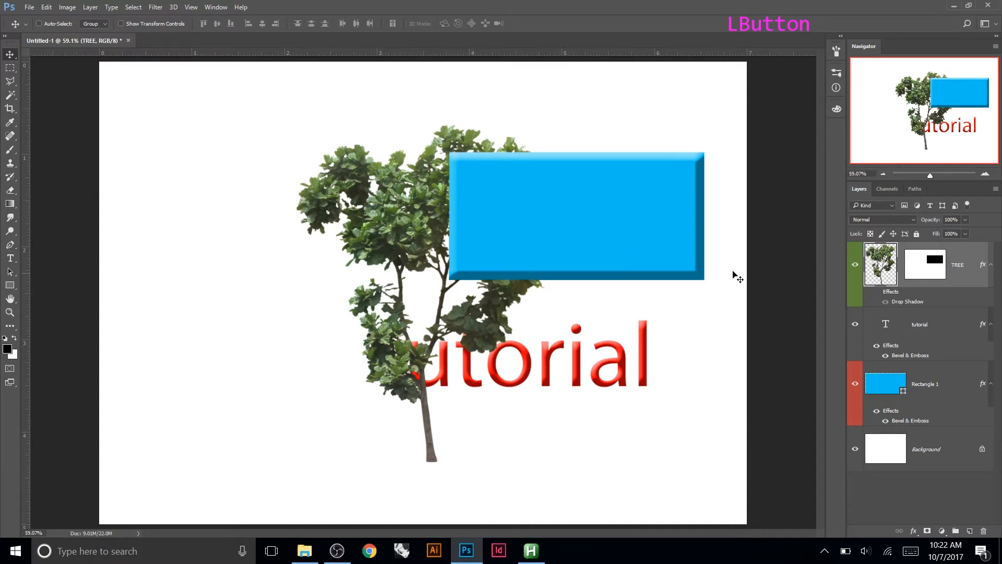
{"action": "right_click", "coordinate": [932, 270]}
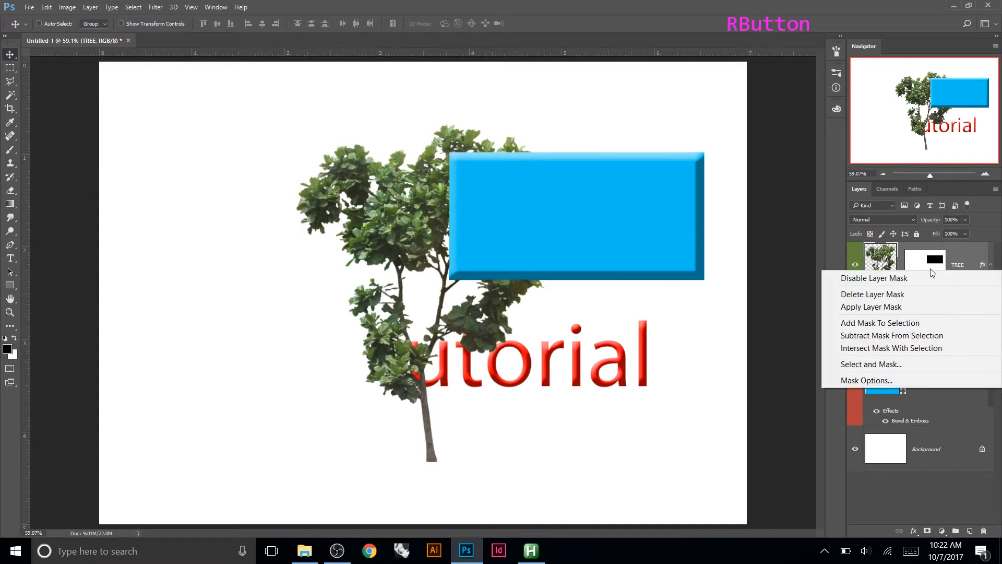
{"action": "right_click", "coordinate": [961, 259]}
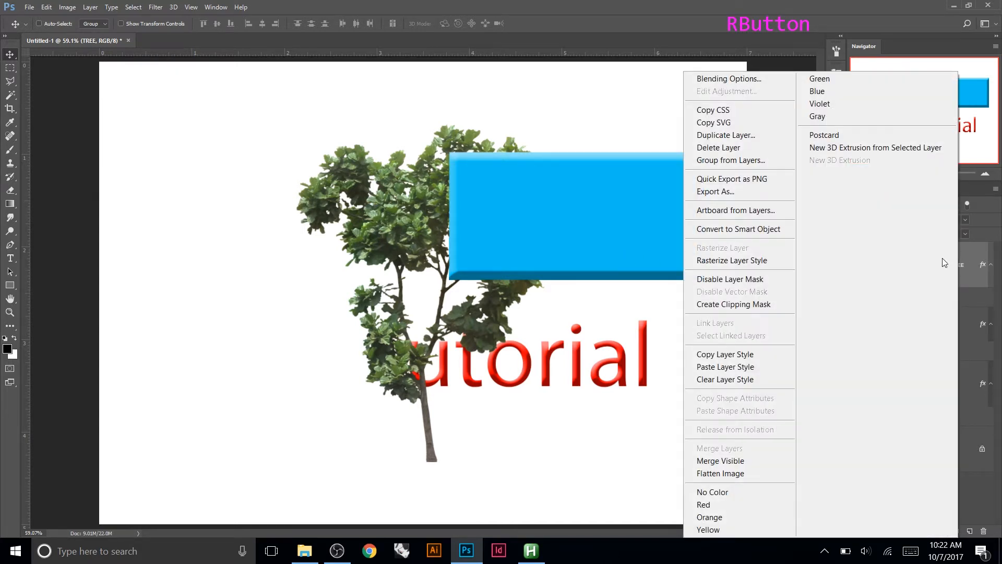
{"action": "left_click", "coordinate": [964, 256]}
{"action": "right_click", "coordinate": [927, 264]}
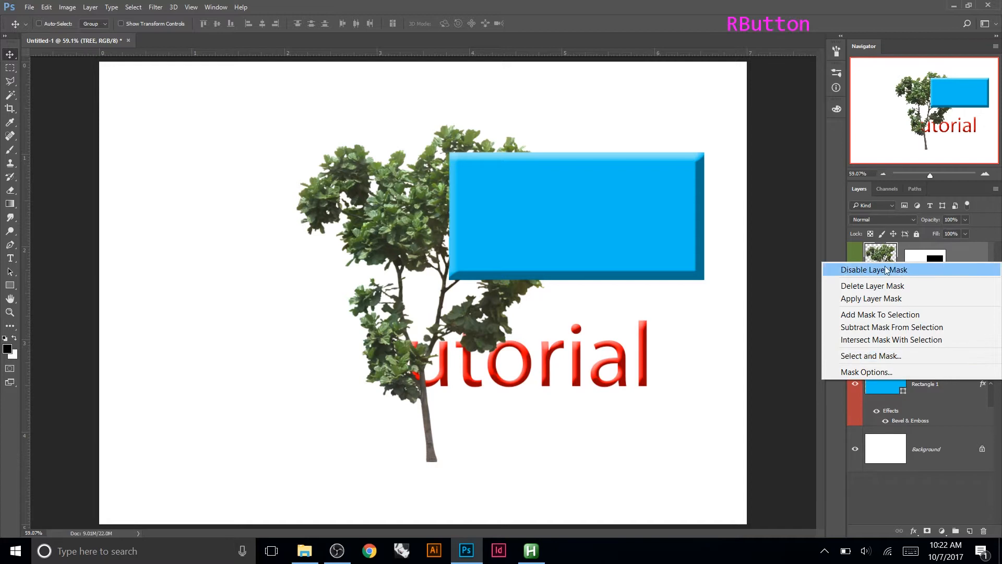
{"action": "left_click", "coordinate": [887, 257]}
- Show the TREE layer's effects and apply its layer mask permanently to the image
{"action": "left_click", "coordinate": [882, 294]}
{"action": "right_click", "coordinate": [918, 272]}
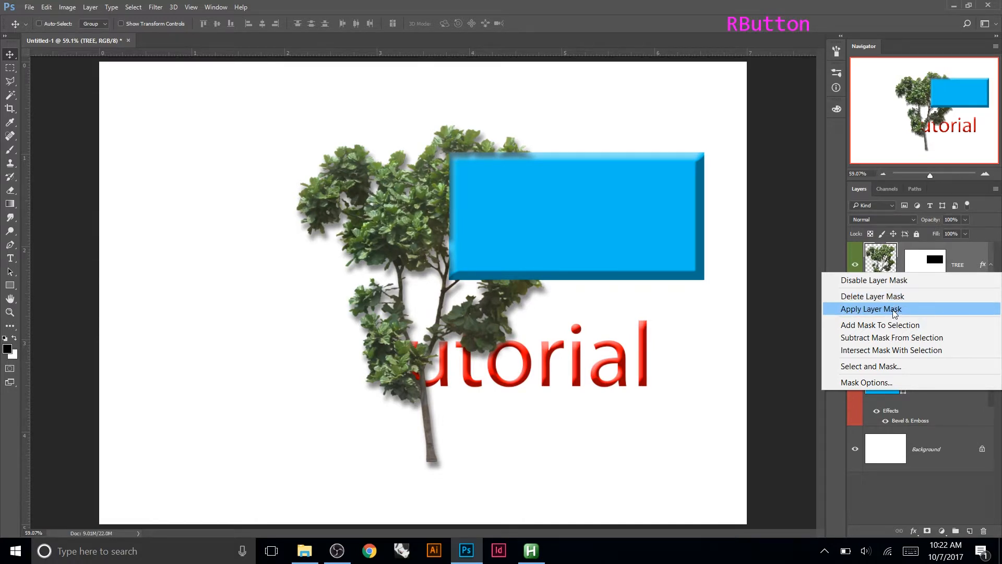
{"action": "left_click", "coordinate": [894, 314]}
{"action": "left_click", "coordinate": [887, 308]}
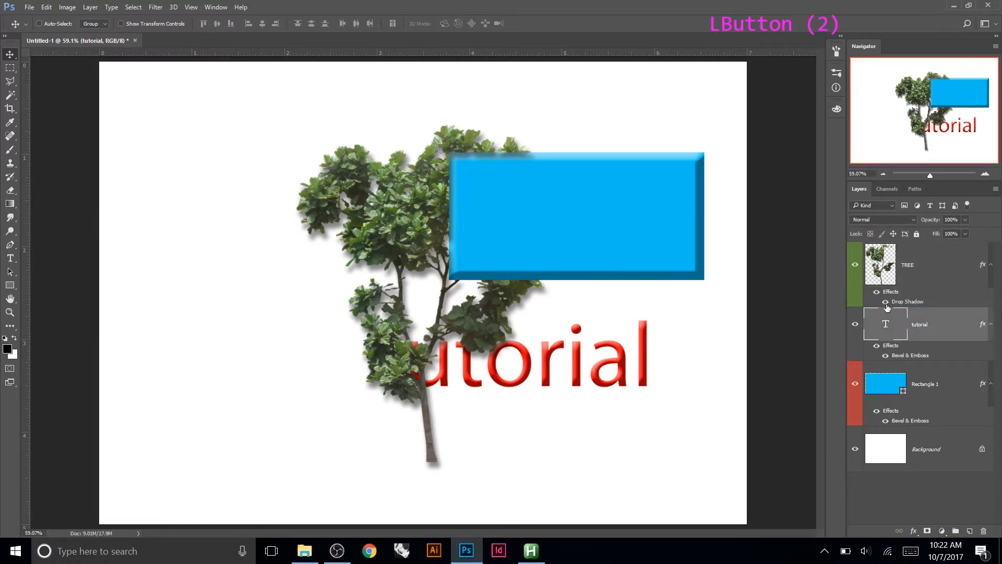
- Select the TREE layer, try moving the cut tree away from the rectangle and back, and undo the extra shifts
{"action": "left_click", "coordinate": [880, 267]}
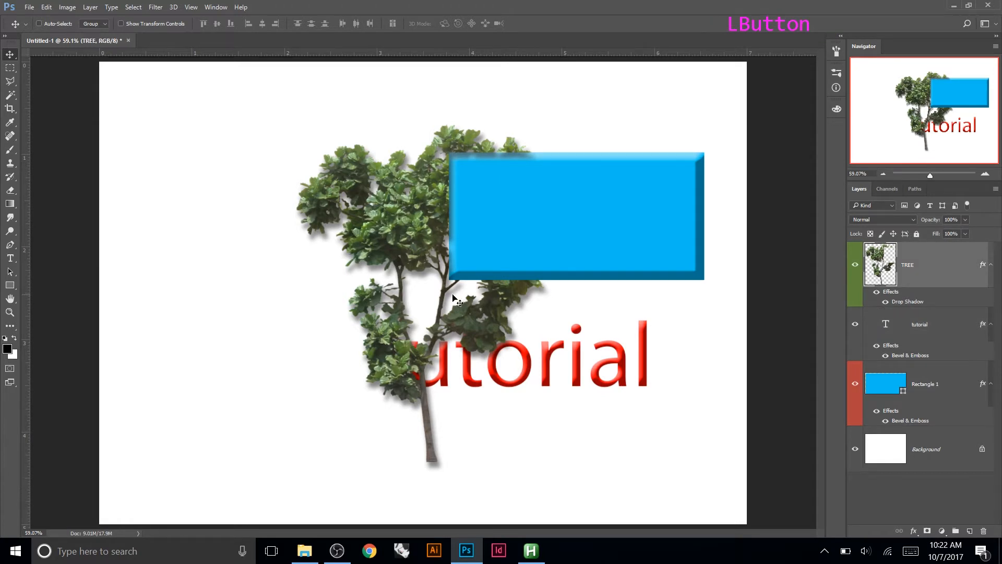
{"action": "left_click_drag", "start_coordinate": [408, 249], "coordinate": [236, 250]}
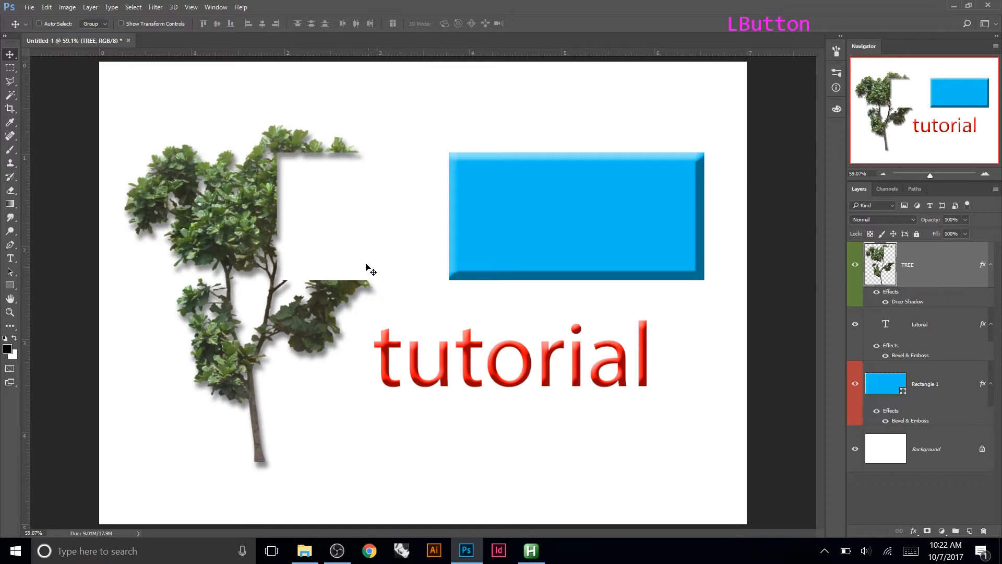
{"action": "left_click_drag", "start_coordinate": [307, 303], "coordinate": [475, 301]}
{"action": "key", "text": "ctrl"}
{"action": "key", "text": "ctrl+z"}
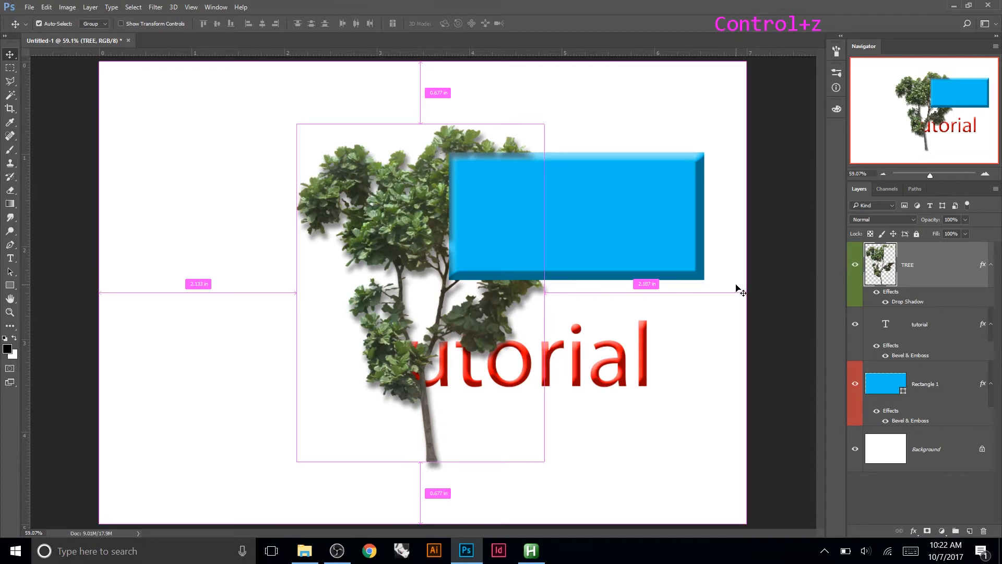
{"action": "key", "text": "ctrl+z"}
{"action": "key", "text": "ctrl+z"}
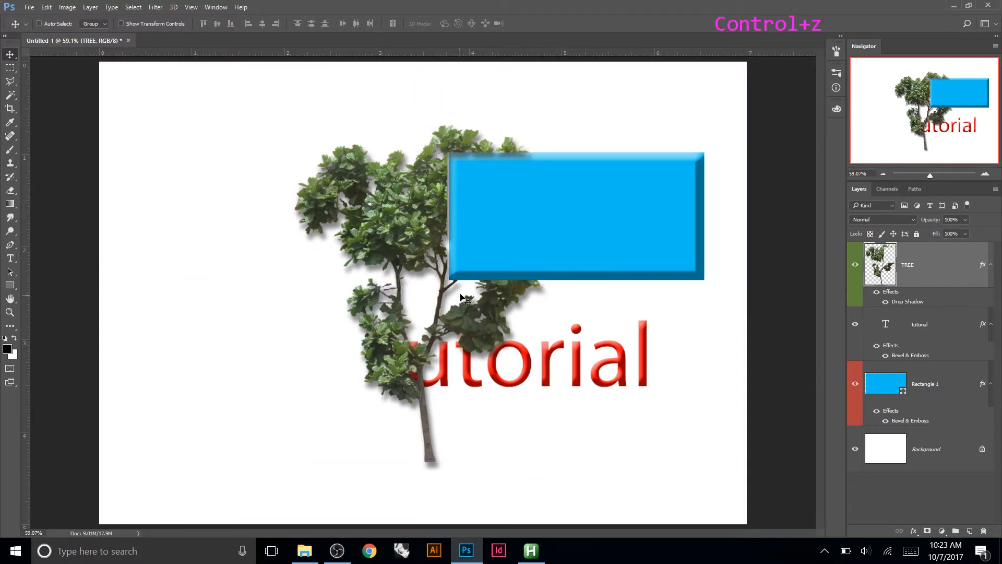
{"action": "key", "text": "ctrl"}
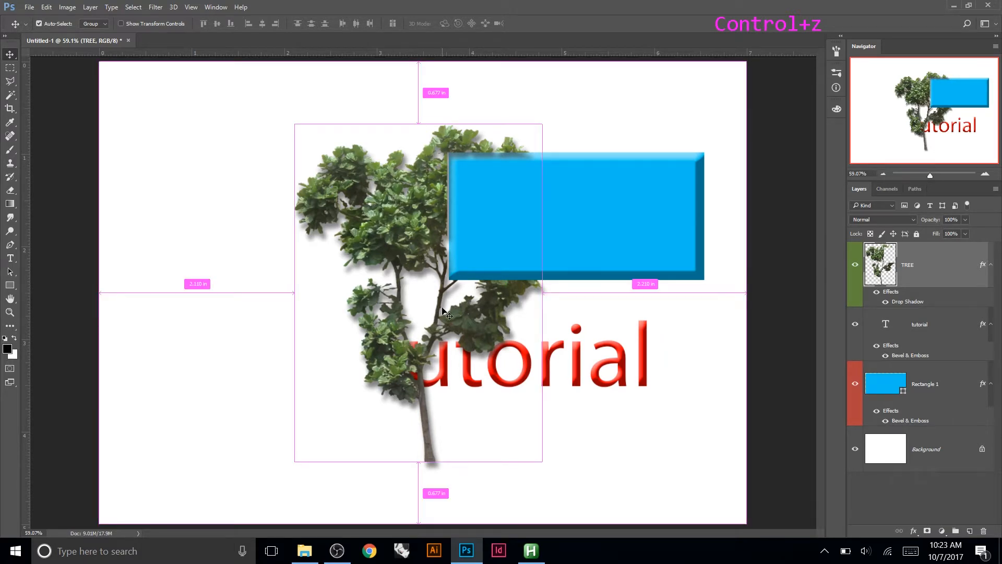
{"action": "key", "text": "ctrl+z"}
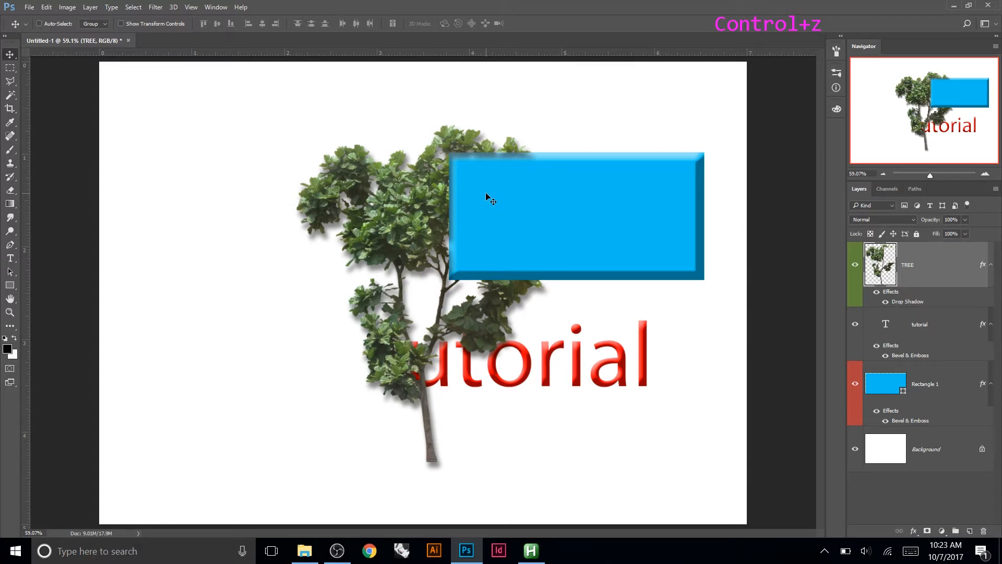
- Undo the TREE layer's mask application, effects display and rasterization, and reposition the tree image partly behind the blue rectangle
{"action": "key", "text": "ctrl+alt+z"}
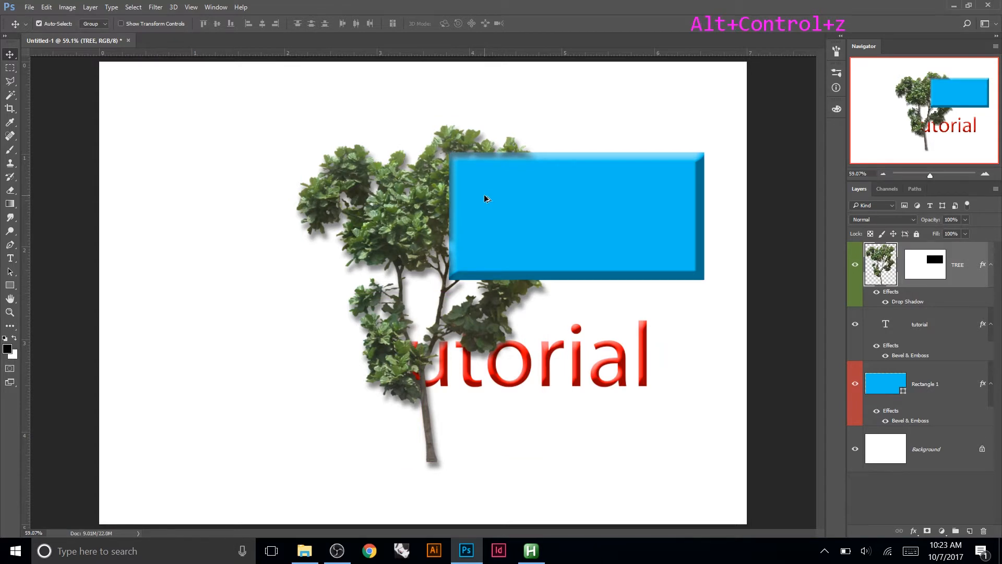
{"action": "key", "text": "ctrl+alt+z"}
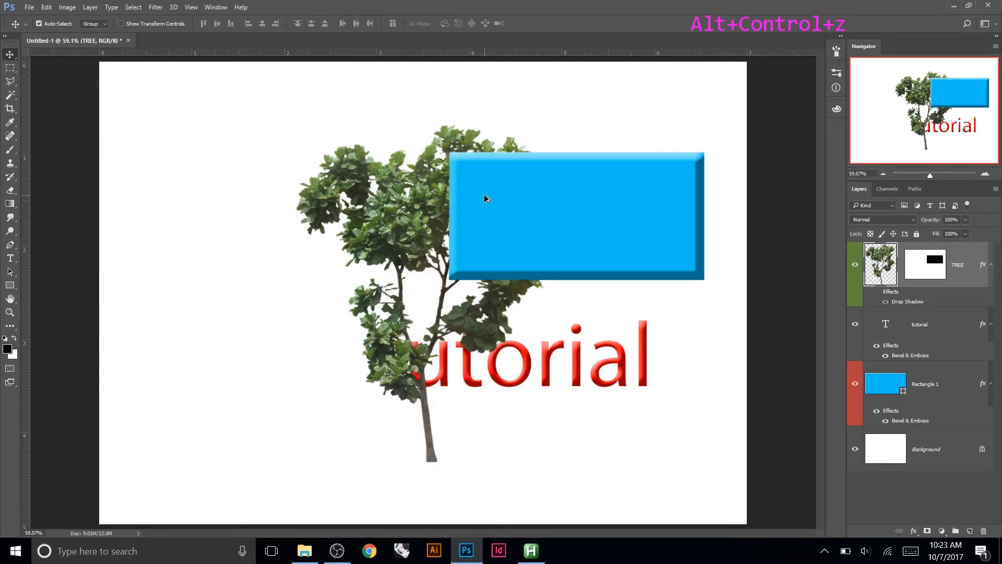
{"action": "key", "text": "ctrl+alt+z"}
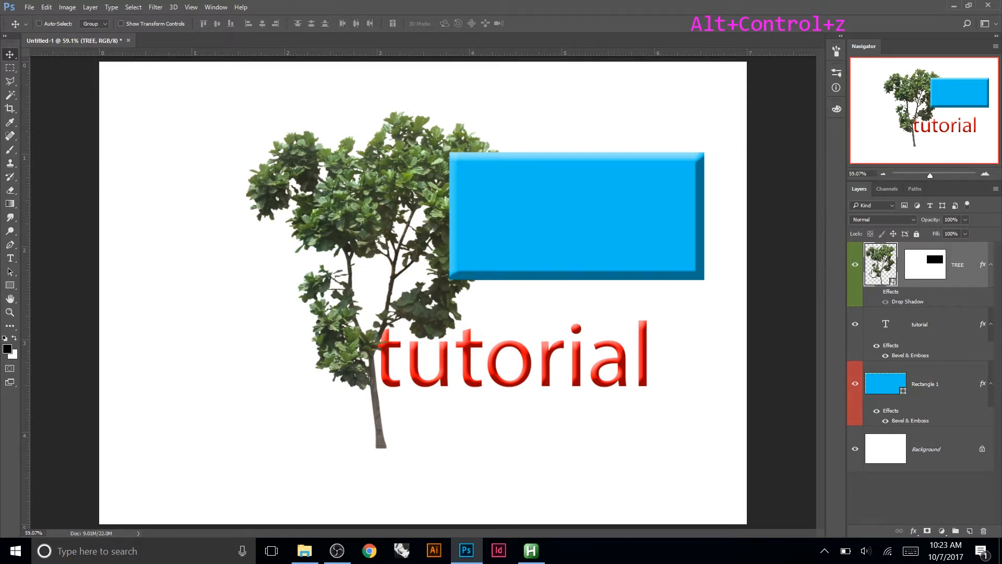
{"action": "left_click_drag", "start_coordinate": [412, 270], "coordinate": [437, 258]}
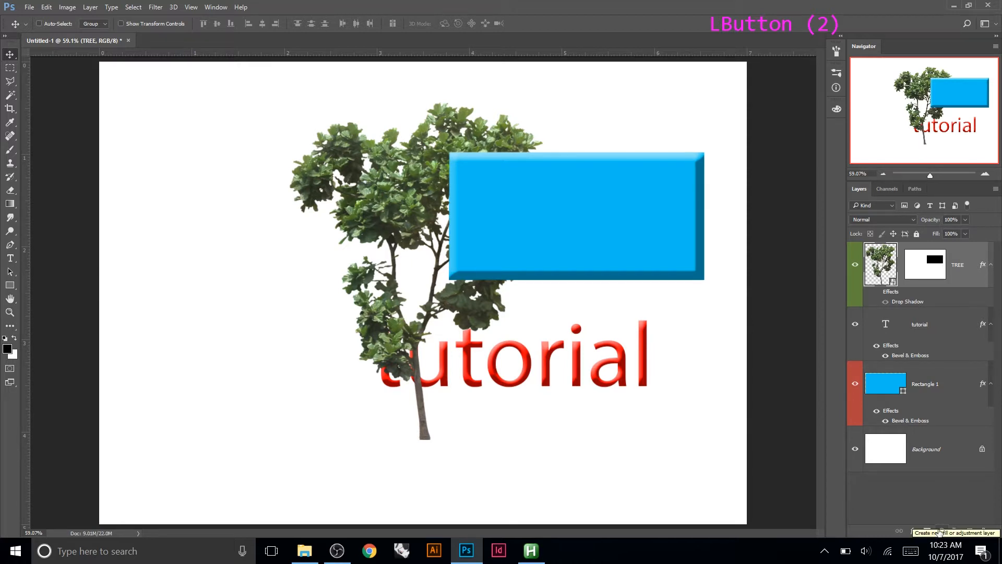
- Add a Hue/Saturation adjustment layer above the TREE layer
{"action": "left_click", "coordinate": [940, 531]}
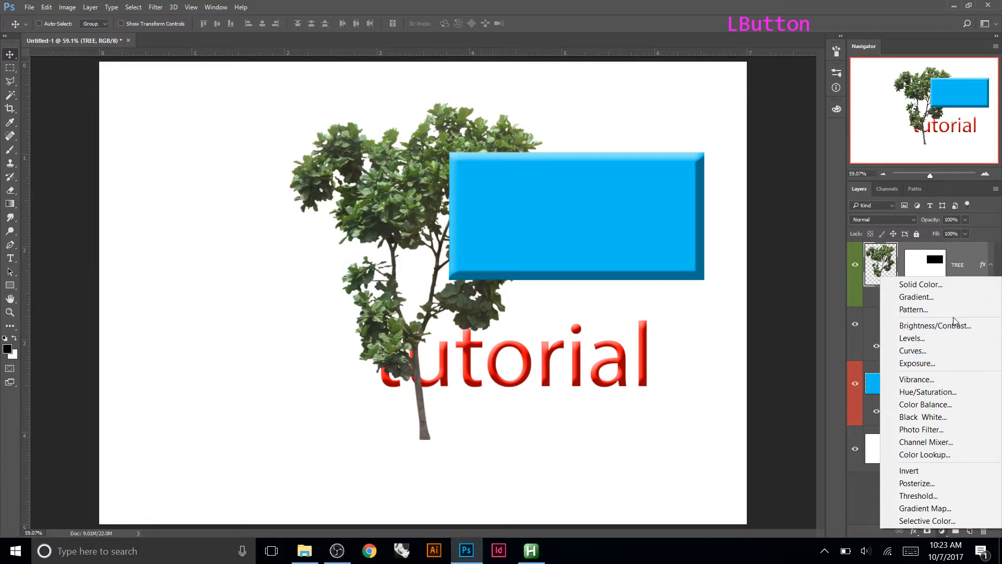
{"action": "left_click", "coordinate": [926, 392]}
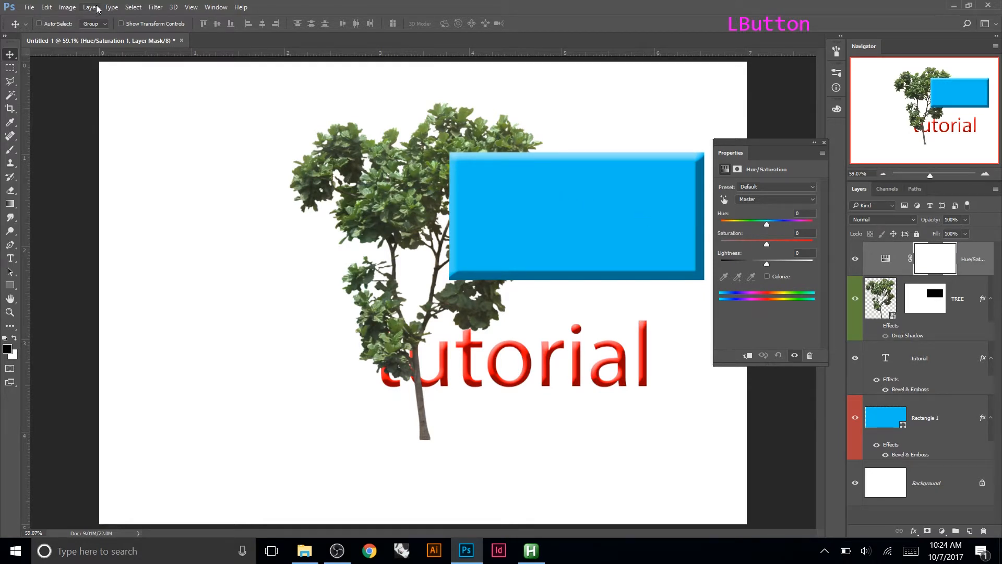
- Start a direct Hue/Saturation adjustment on the TREE layer with saturation -100 and lightness -12
{"action": "left_click", "coordinate": [68, 8]}
{"action": "mouse_move", "coordinate": [80, 41]}
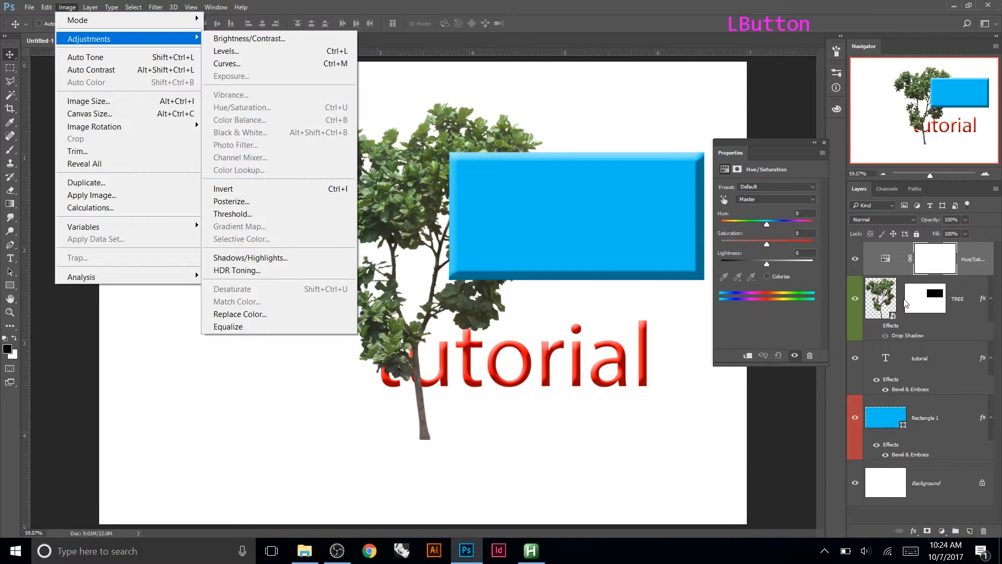
{"action": "left_click", "coordinate": [878, 300]}
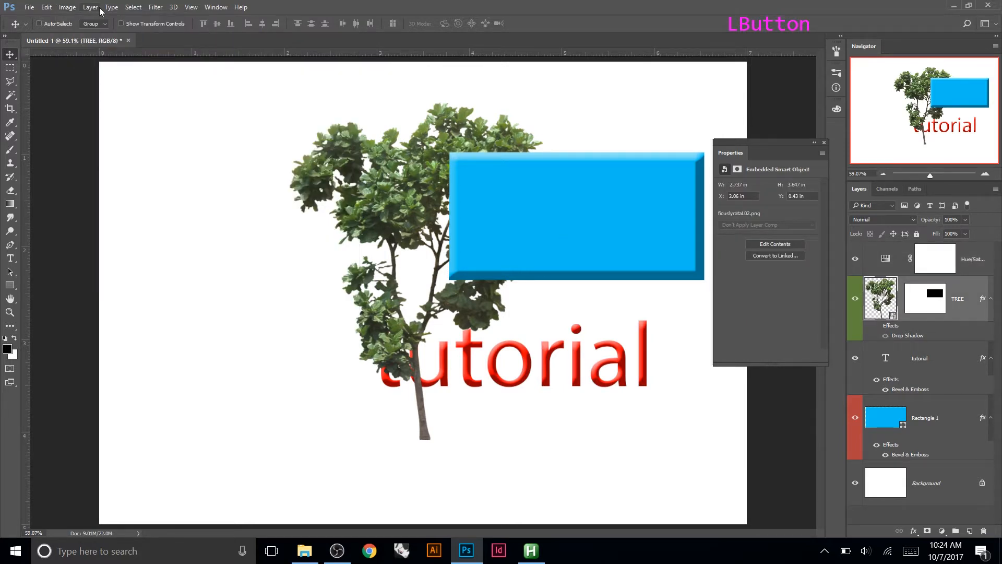
{"action": "left_click", "coordinate": [68, 7]}
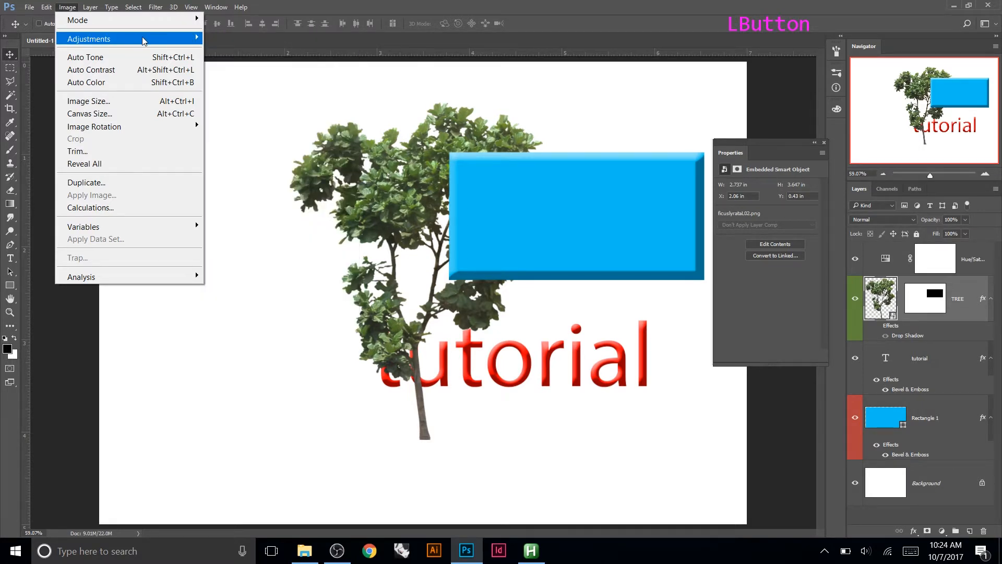
{"action": "left_click", "coordinate": [233, 106]}
{"action": "left_click_drag", "start_coordinate": [448, 128], "coordinate": [650, 136]}
{"action": "left_click_drag", "start_coordinate": [681, 229], "coordinate": [593, 244]}
{"action": "mouse_move", "coordinate": [680, 254]}
{"action": "left_mouse_down"}
{"action": "mouse_move", "coordinate": [711, 253]}
{"action": "mouse_move", "coordinate": [651, 253]}
{"action": "mouse_move", "coordinate": [674, 256]}
{"action": "left_mouse_up"}
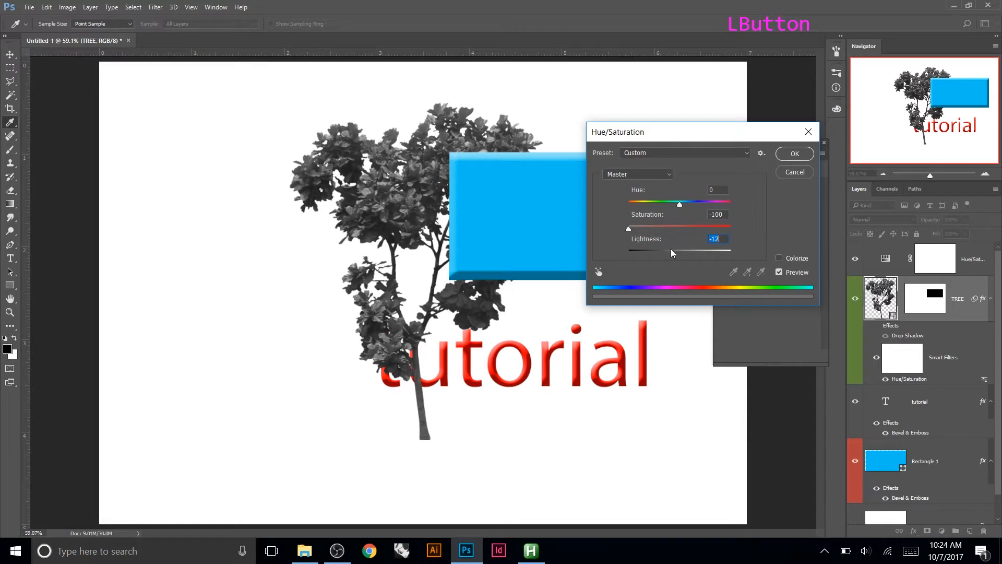
- Turn on Colorize, set the hue to 197, and apply the adjustment to the tree
{"action": "left_click", "coordinate": [779, 258]}
{"action": "left_click_drag", "start_coordinate": [630, 204], "coordinate": [684, 208]}
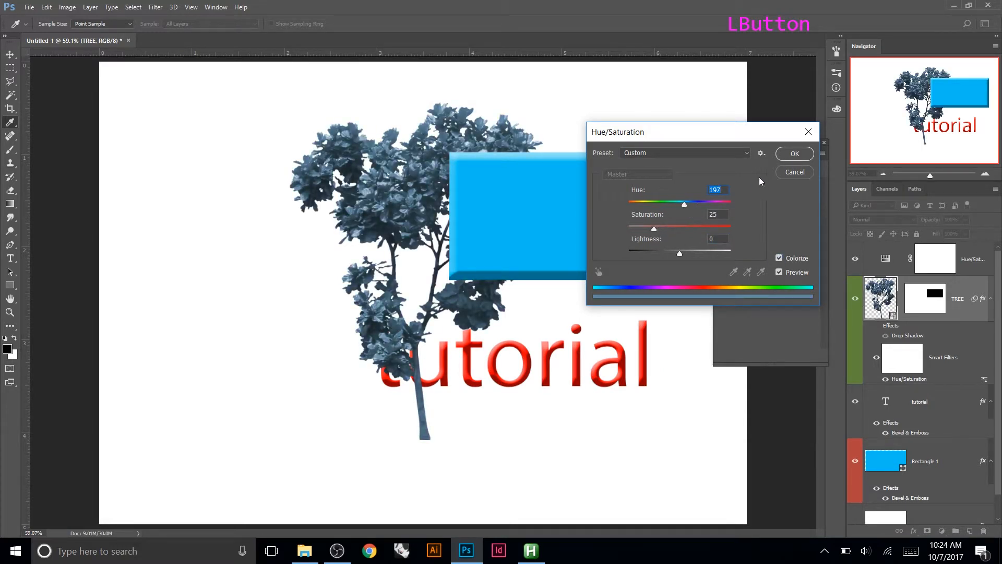
{"action": "left_click", "coordinate": [787, 158]}
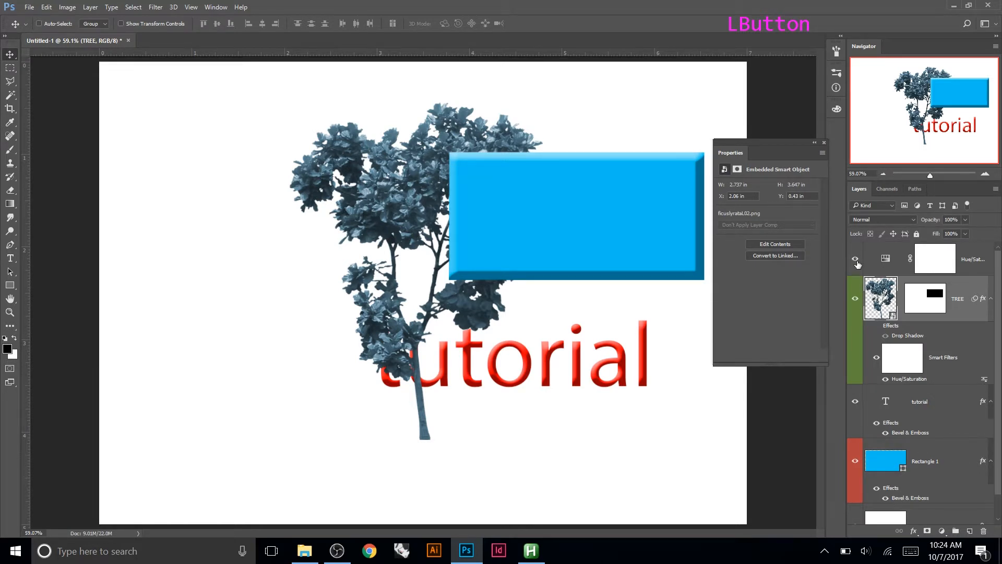
- Try moving the blue-tinted tree slightly up and right over the text, and undo the move
{"action": "left_click_drag", "start_coordinate": [395, 286], "coordinate": [414, 274]}
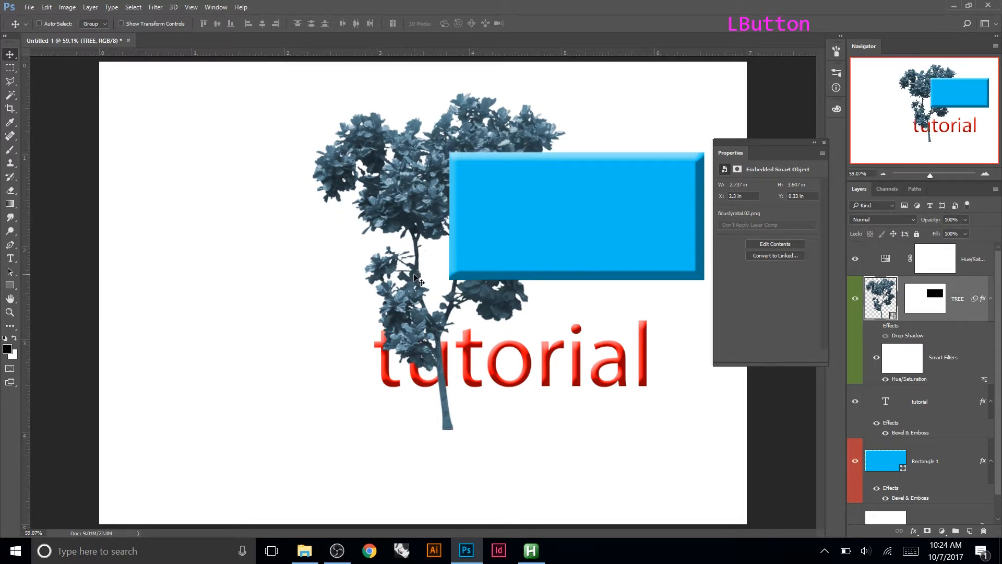
{"action": "key", "text": "ctrl+z"}
{"action": "key", "text": "ctrl+z"}
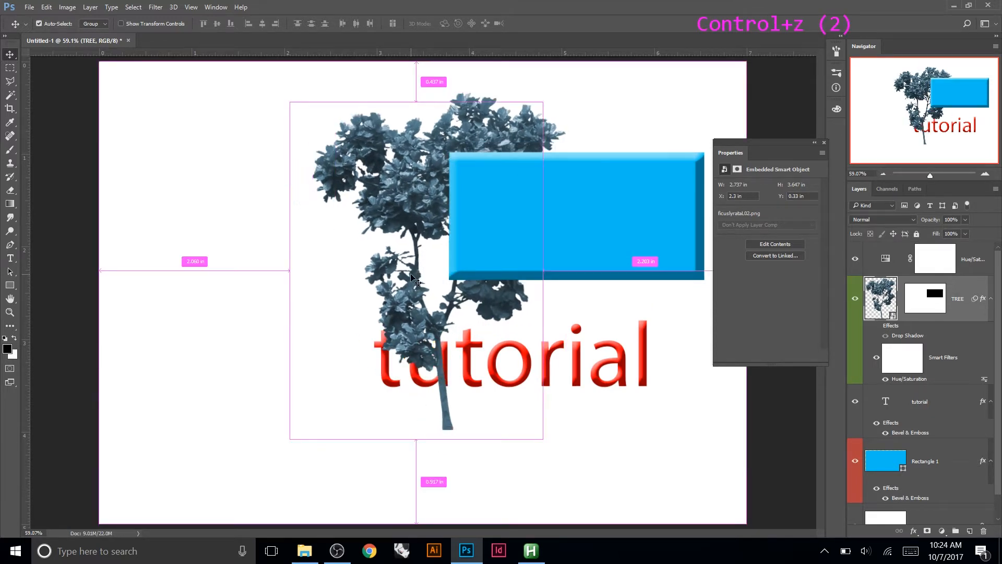
- Undo the tree move and the direct Hue/Saturation adjustment on the TREE layer
{"action": "key", "text": "alt+ctrl+z"}
{"action": "key", "text": "alt+ctrl+z"}
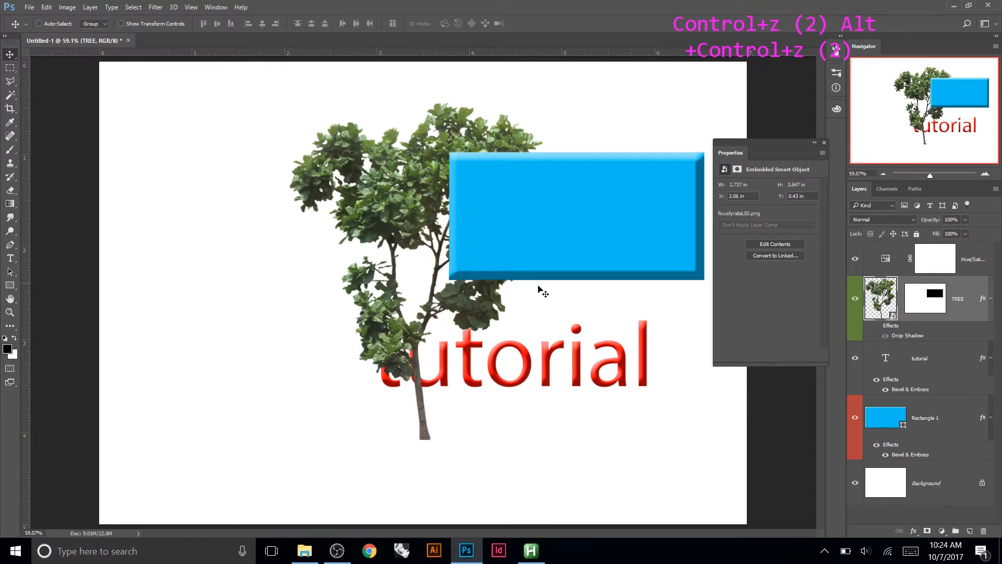
{"action": "mouse_move", "coordinate": [376, 334]}
{"action": "left_mouse_down"}
{"action": "mouse_move", "coordinate": [365, 326]}
{"action": "mouse_move", "coordinate": [377, 333]}
{"action": "left_mouse_up"}
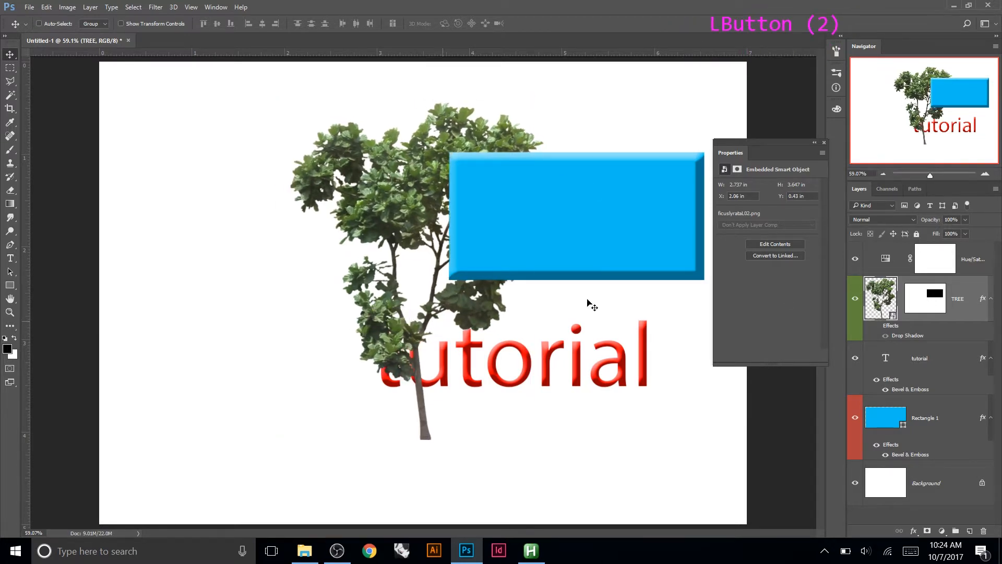
- Turn on Colorize in the Hue/Saturation adjustment layer and set hue to 117 and saturation to 44
{"action": "left_click", "coordinate": [886, 266]}
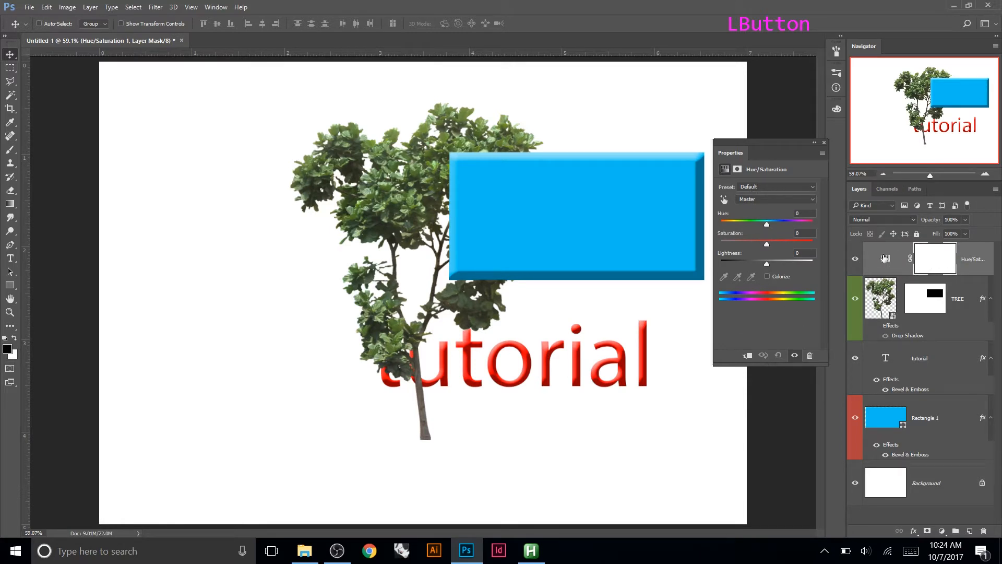
{"action": "left_click_drag", "start_coordinate": [767, 264], "coordinate": [738, 242]}
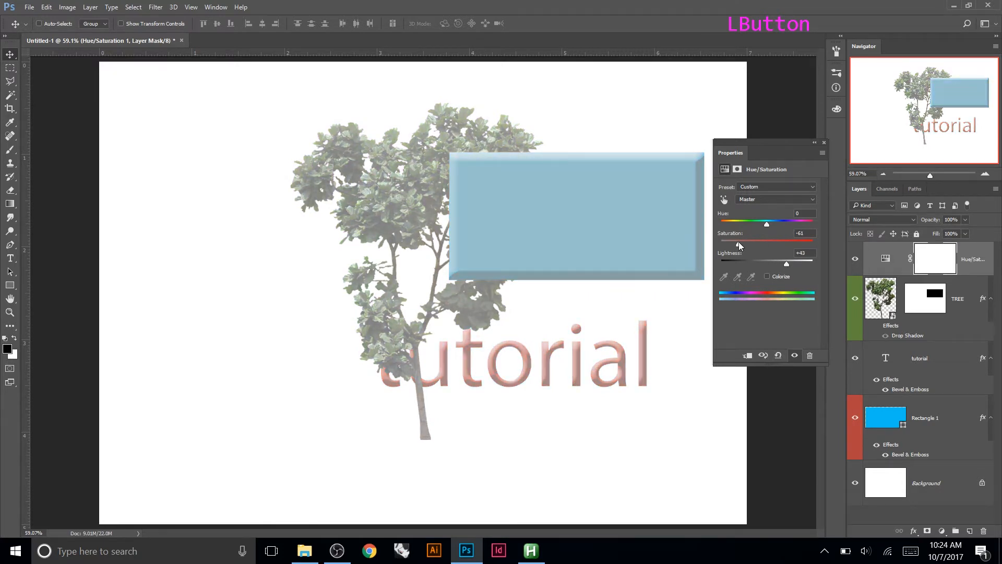
{"action": "left_click", "coordinate": [768, 276]}
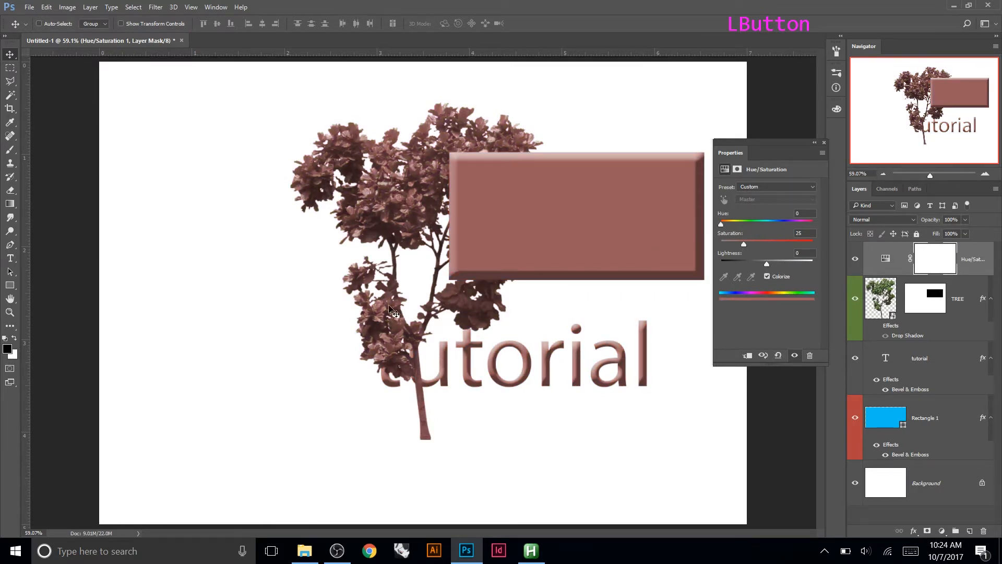
{"action": "mouse_move", "coordinate": [773, 245]}
{"action": "left_mouse_down"}
{"action": "mouse_move", "coordinate": [785, 244]}
{"action": "mouse_move", "coordinate": [734, 246]}
{"action": "mouse_move", "coordinate": [750, 224]}
{"action": "mouse_move", "coordinate": [761, 244]}
{"action": "left_mouse_up"}
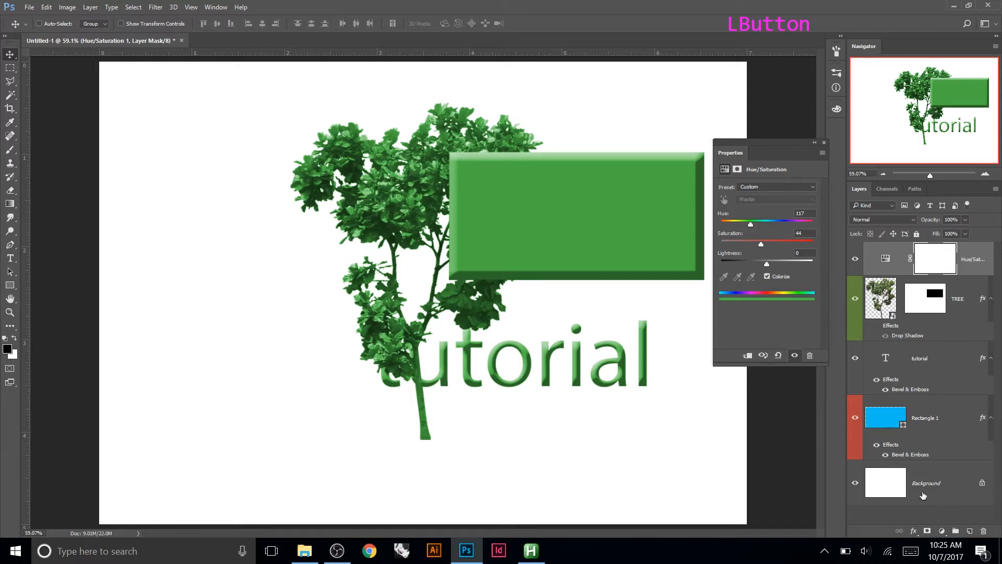
- Move the Hue/Saturation adjustment layer directly beneath the TREE layer and set its hue to 205
{"action": "left_click_drag", "start_coordinate": [886, 258], "coordinate": [885, 327]}
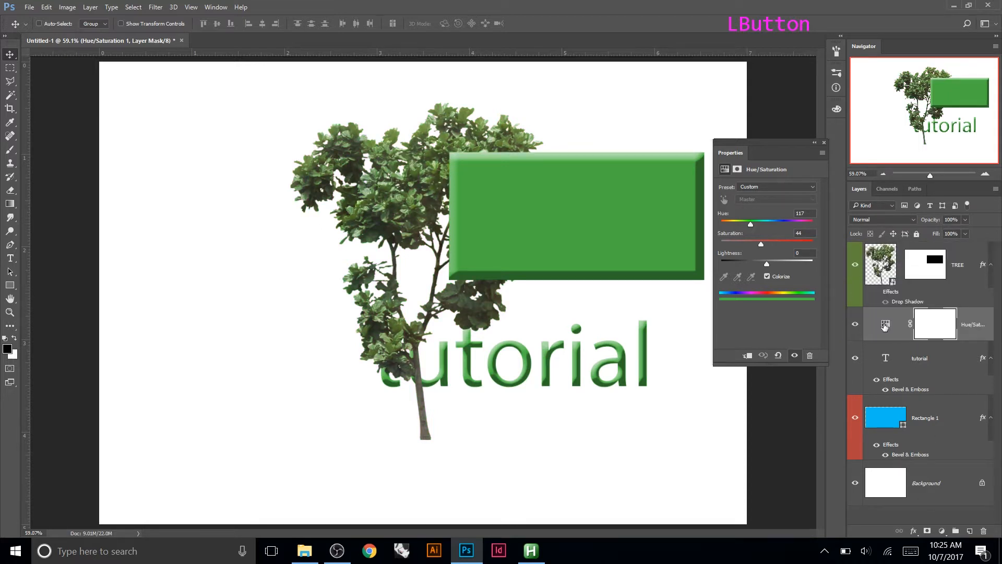
{"action": "left_click_drag", "start_coordinate": [769, 222], "coordinate": [773, 224]}
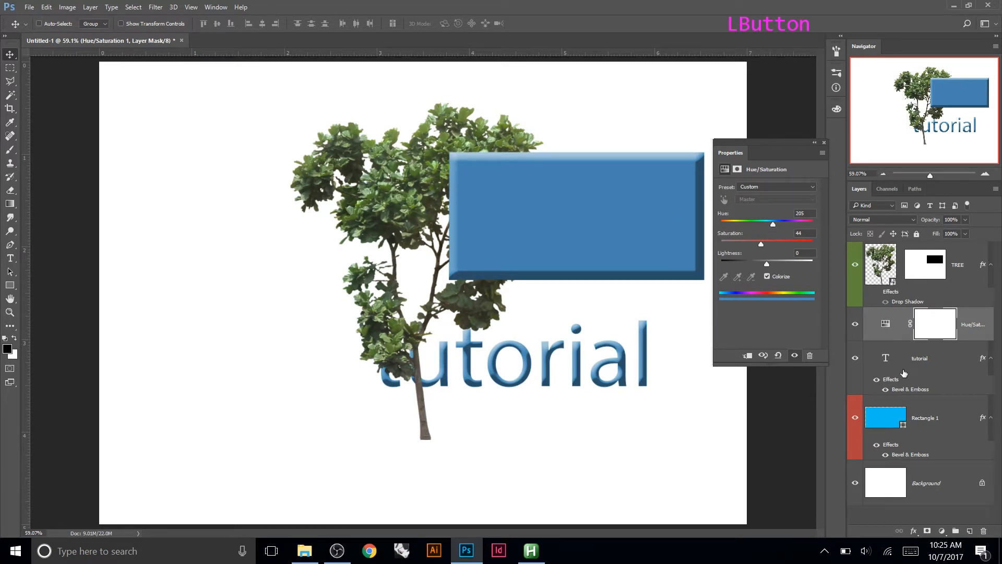
- Move the Hue/Saturation adjustment layer beneath the tutorial text layer and set its hue to 119
{"action": "left_click_drag", "start_coordinate": [889, 328], "coordinate": [892, 378]}
{"action": "left_click_drag", "start_coordinate": [891, 380], "coordinate": [891, 381]}
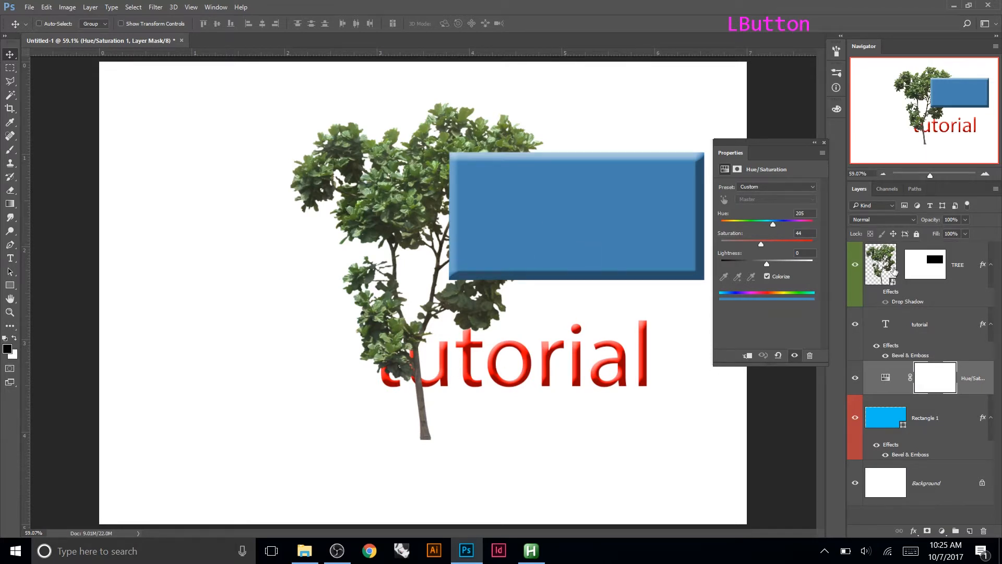
{"action": "left_click_drag", "start_coordinate": [773, 227], "coordinate": [752, 228]}
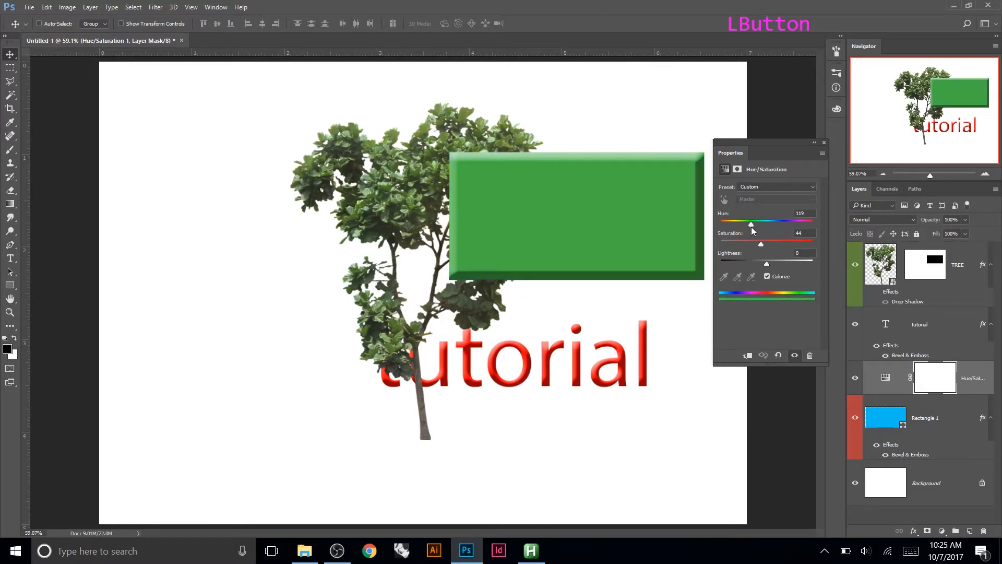
- Return the adjustment layer to above TREE and brush black on its mask over the tree's centre and nearby rectangle and text
{"action": "left_click_drag", "start_coordinate": [915, 373], "coordinate": [885, 268]}
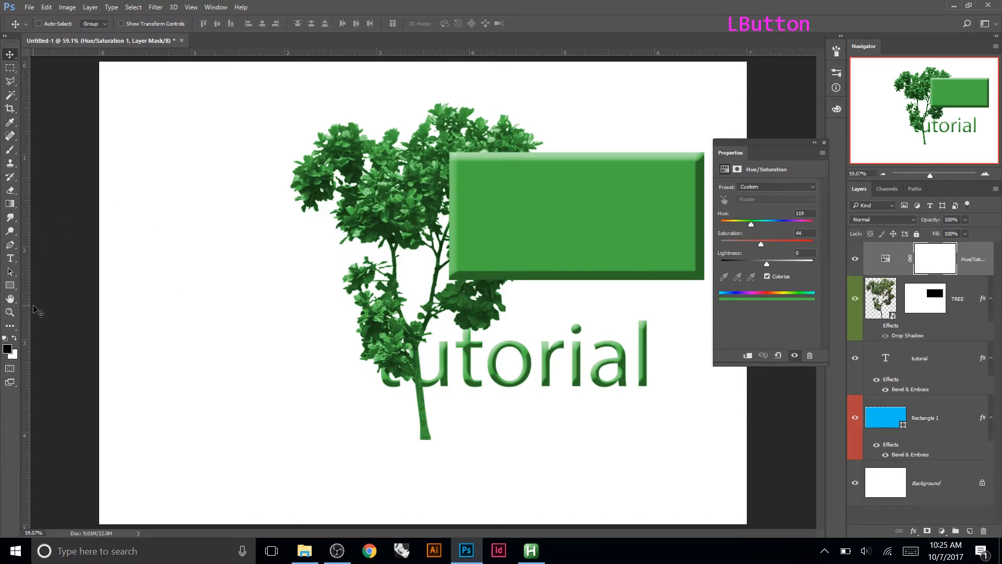
{"action": "key", "text": "b"}
{"action": "left_click", "coordinate": [938, 262]}
{"action": "mouse_move", "coordinate": [397, 245]}
{"action": "left_mouse_down"}
{"action": "mouse_move", "coordinate": [459, 246]}
{"action": "mouse_move", "coordinate": [484, 279]}
{"action": "mouse_move", "coordinate": [436, 277]}
{"action": "mouse_move", "coordinate": [500, 309]}
{"action": "mouse_move", "coordinate": [444, 311]}
{"action": "left_mouse_up"}
{"action": "mouse_move", "coordinate": [450, 314]}
{"action": "left_mouse_down"}
{"action": "mouse_move", "coordinate": [521, 304]}
{"action": "mouse_move", "coordinate": [462, 327]}
{"action": "mouse_move", "coordinate": [504, 308]}
{"action": "mouse_move", "coordinate": [558, 308]}
{"action": "mouse_move", "coordinate": [587, 278]}
{"action": "mouse_move", "coordinate": [537, 307]}
{"action": "left_mouse_up"}
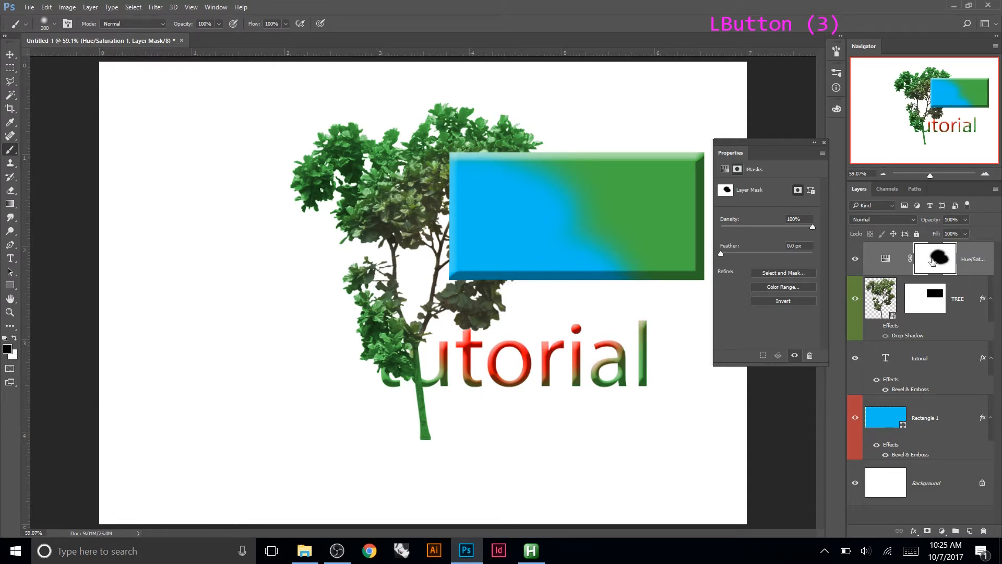
- Set the adjustment layer's hue to 59 and saturation to 52, and clip it to the TREE layer
{"action": "left_click", "coordinate": [888, 261]}
{"action": "left_click_drag", "start_coordinate": [794, 247], "coordinate": [735, 227]}
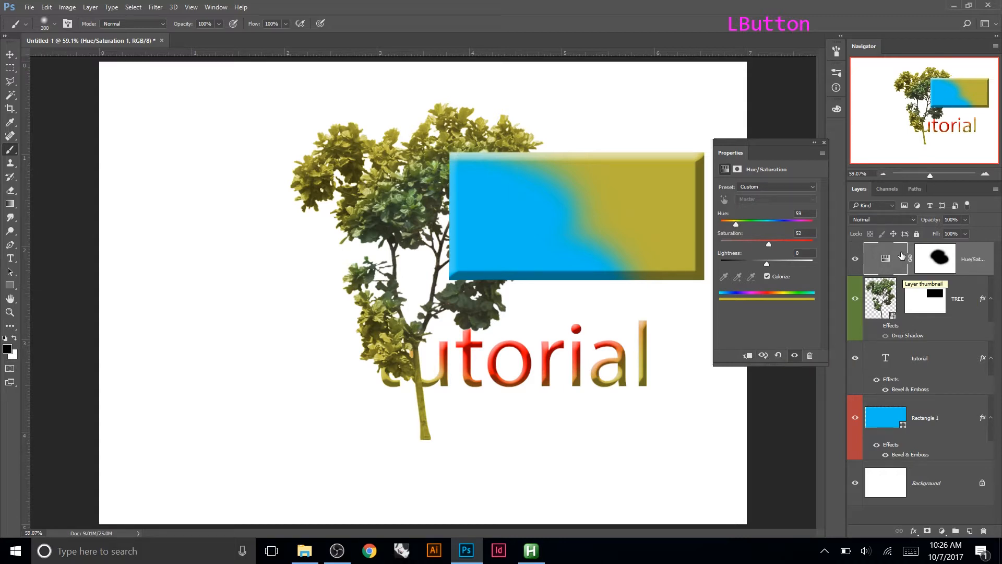
{"action": "left_click", "coordinate": [748, 355]}
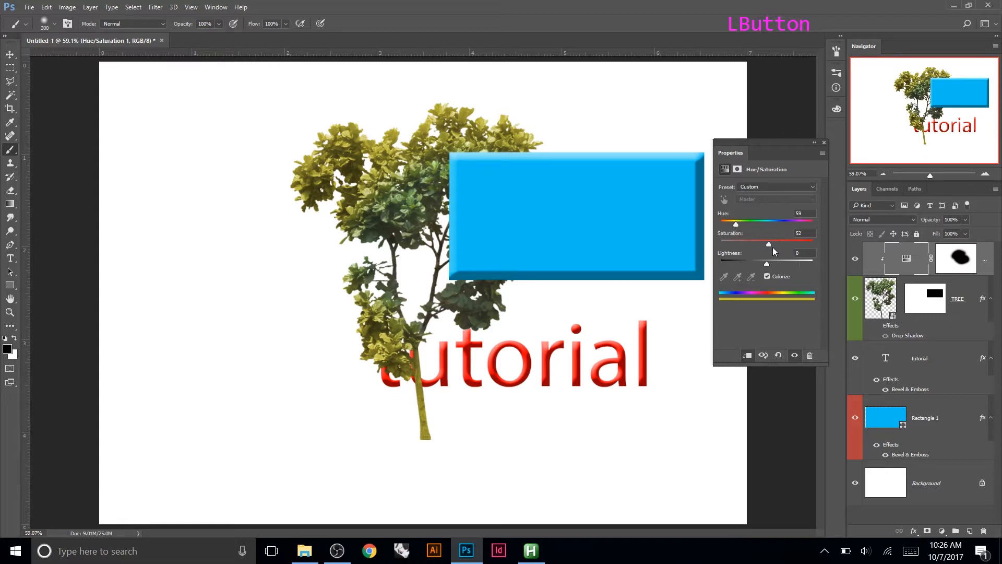
- Move the tree left, clear of the blue rectangle and the tutorial text
{"action": "left_click", "coordinate": [882, 296]}
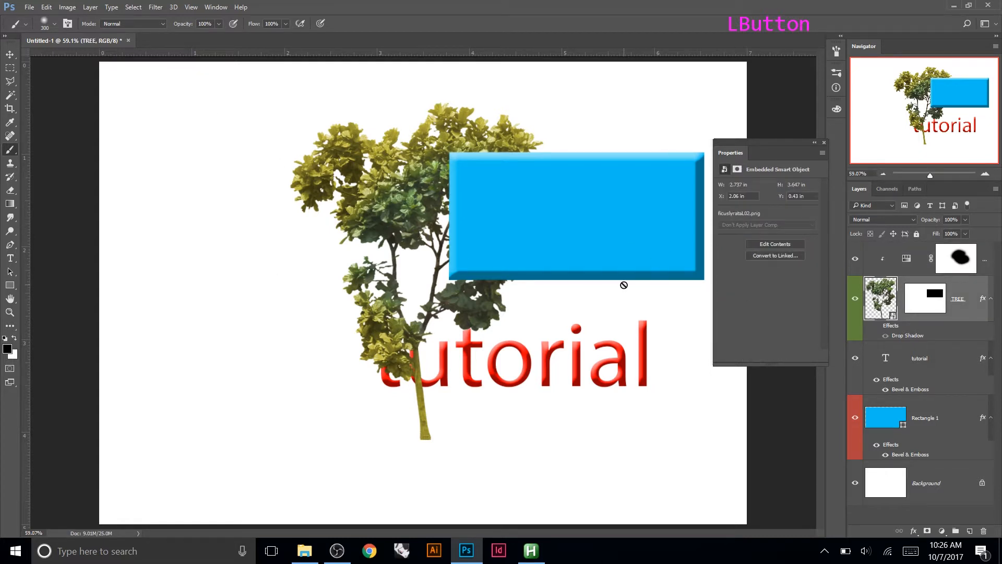
{"action": "key", "text": "v"}
{"action": "mouse_move", "coordinate": [403, 274]}
{"action": "left_mouse_down"}
{"action": "mouse_move", "coordinate": [342, 272]}
{"action": "mouse_move", "coordinate": [355, 255]}
{"action": "mouse_move", "coordinate": [319, 256]}
{"action": "mouse_move", "coordinate": [340, 249]}
{"action": "mouse_move", "coordinate": [397, 270]}
{"action": "mouse_move", "coordinate": [319, 280]}
{"action": "mouse_move", "coordinate": [339, 272]}
{"action": "left_mouse_up"}
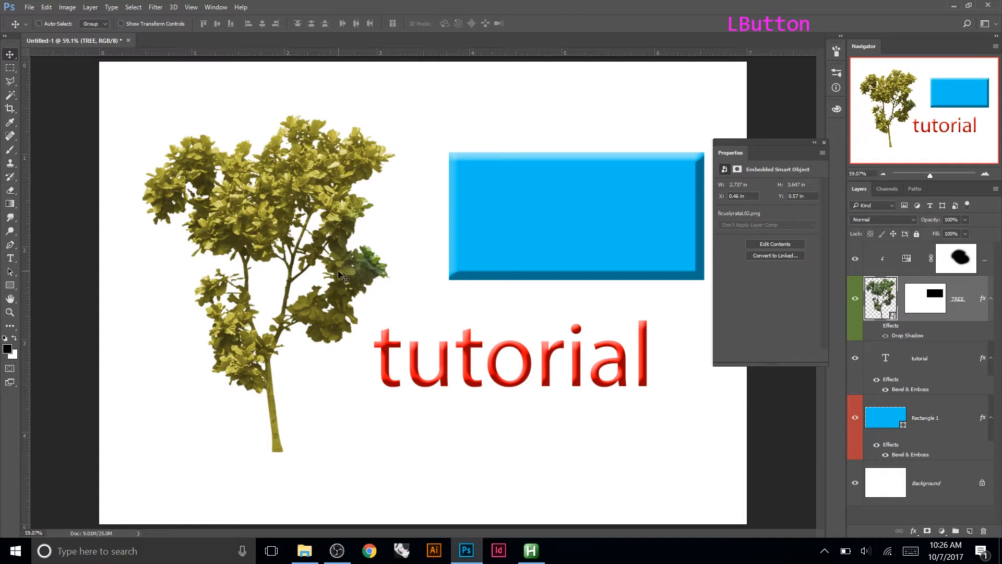
{"action": "left_click_drag", "start_coordinate": [648, 256], "coordinate": [666, 253]}
- Enlarge the brush to 1400 and paint black on the adjustment layer's mask across the whole tree
{"action": "left_click", "coordinate": [959, 248]}
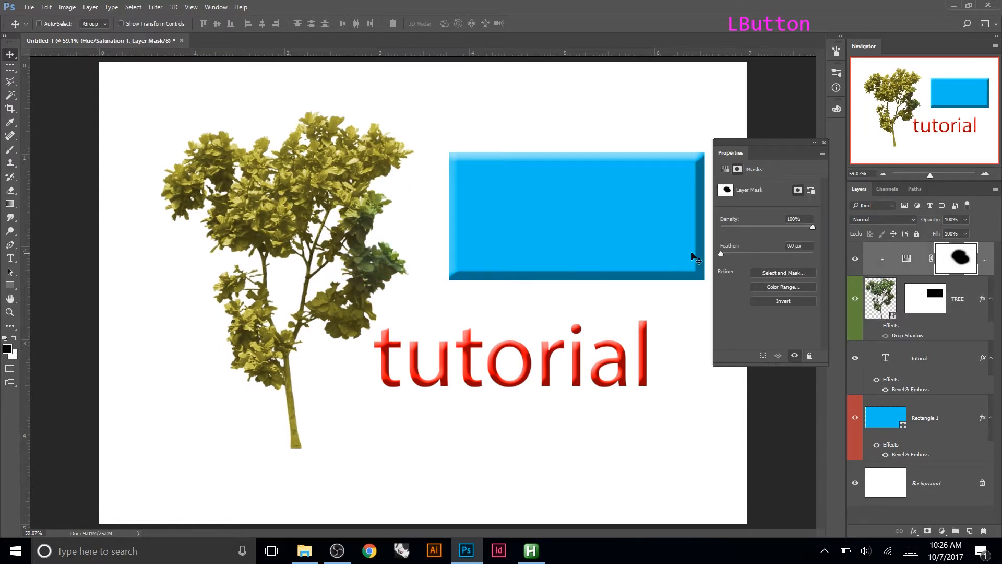
{"action": "key", "text": "b"}
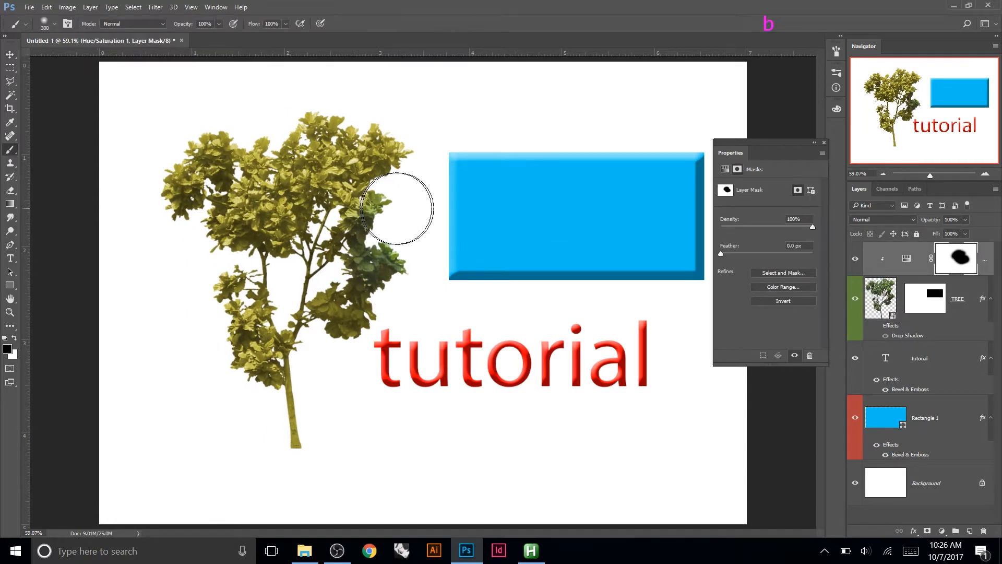
{"action": "key", "text": "bracketright"}
{"action": "key", "text": "bracketright"}
{"action": "key", "text": "bracketright"}
{"action": "key", "text": "bracketright"}
{"action": "key", "text": "bracketright"}
{"action": "key", "text": "bracketright"}
{"action": "key", "text": "bracketright"}
{"action": "key", "text": "bracketright"}
{"action": "key", "text": "bracketright"}
{"action": "key", "text": "bracketright"}
{"action": "key", "text": "bracketright"}
{"action": "left_click", "coordinate": [380, 246]}
{"action": "left_click", "coordinate": [196, 272]}
{"action": "left_click", "coordinate": [188, 305]}
{"action": "left_click", "coordinate": [180, 329]}
{"action": "left_click", "coordinate": [290, 340]}
{"action": "left_click", "coordinate": [277, 342]}
{"action": "left_click", "coordinate": [282, 318]}
{"action": "left_click", "coordinate": [280, 294]}
{"action": "left_click", "coordinate": [220, 299]}
{"action": "left_click", "coordinate": [277, 328]}
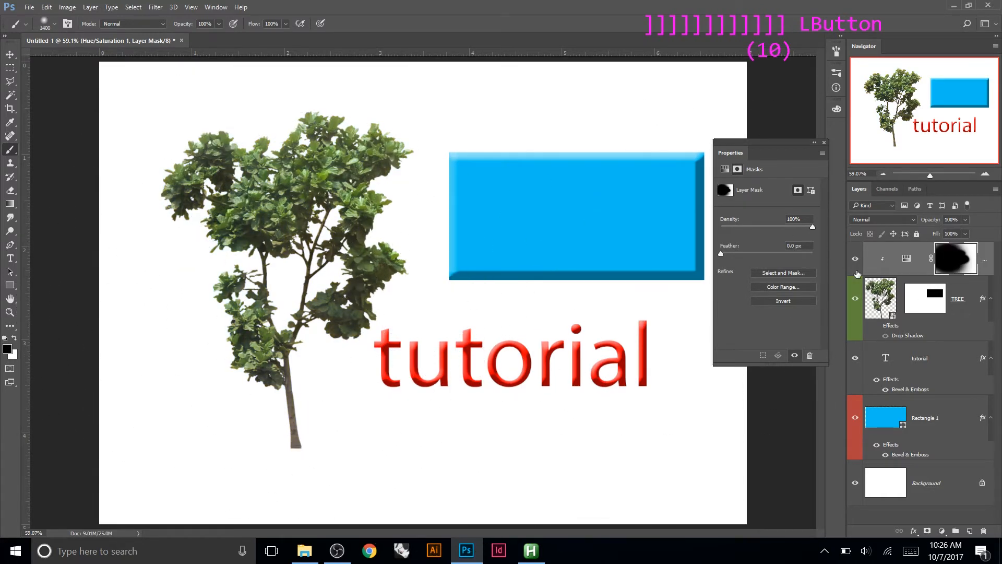
- Paint white on the adjustment mask with a size 400 brush at 20% opacity, over the tree's upper and left foliage and trunk base
{"action": "key", "text": "b"}
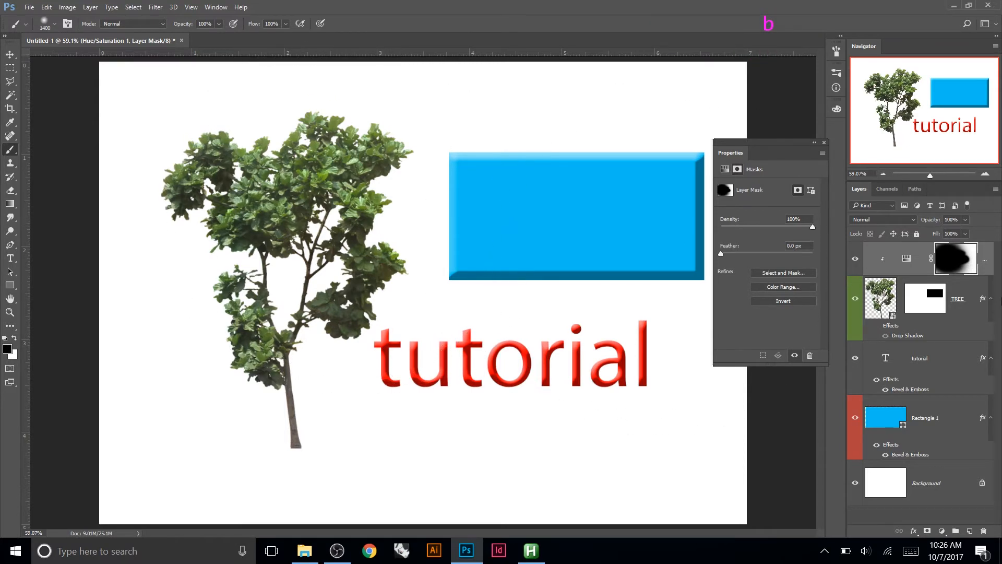
{"action": "key", "text": "bracketleft"}
{"action": "key", "text": "bracketleft"}
{"action": "key", "text": "bracketleft"}
{"action": "key", "text": "bracketleft"}
{"action": "key", "text": "bracketleft"}
{"action": "key", "text": "bracketleft"}
{"action": "key", "text": "bracketleft"}
{"action": "key", "text": "bracketleft"}
{"action": "key", "text": "bracketleft"}
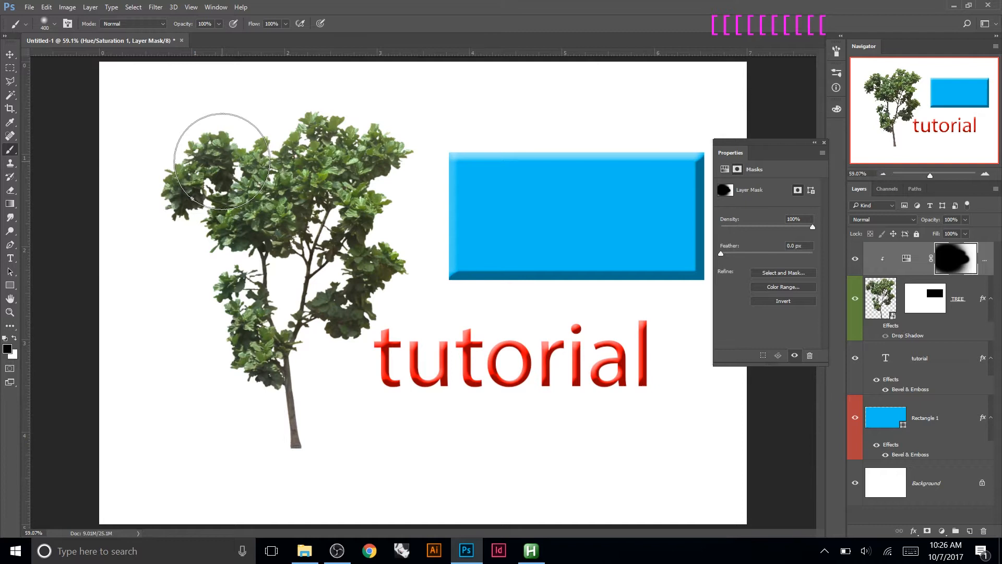
{"action": "key", "text": "x"}
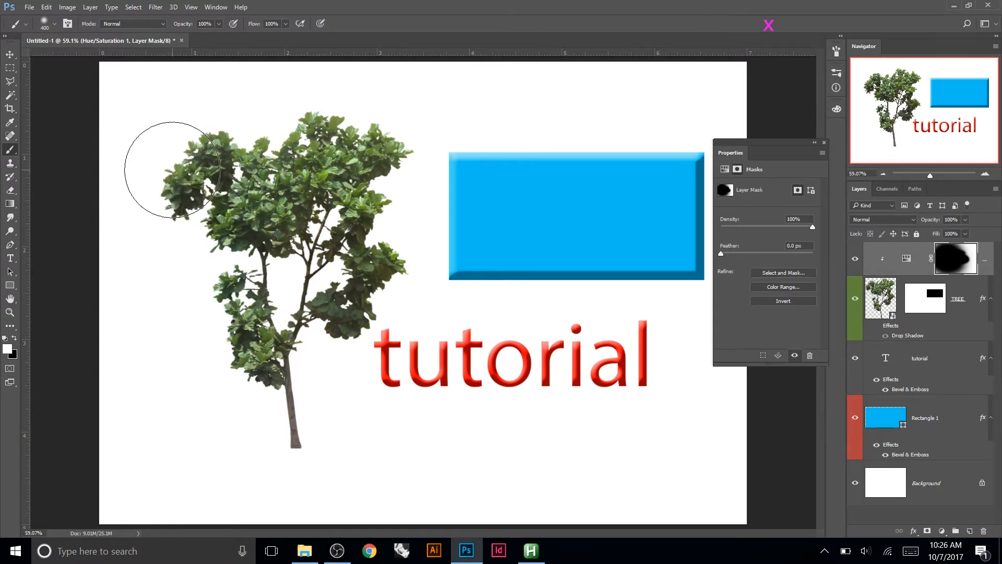
{"action": "key", "text": "2"}
{"action": "left_click_drag", "start_coordinate": [206, 123], "coordinate": [134, 195]}
{"action": "mouse_move", "coordinate": [137, 192]}
{"action": "left_mouse_down"}
{"action": "mouse_move", "coordinate": [166, 168]}
{"action": "mouse_move", "coordinate": [301, 120]}
{"action": "left_mouse_up"}
{"action": "mouse_move", "coordinate": [297, 124]}
{"action": "left_mouse_down"}
{"action": "mouse_move", "coordinate": [105, 239]}
{"action": "mouse_move", "coordinate": [336, 133]}
{"action": "left_mouse_up"}
{"action": "mouse_move", "coordinate": [317, 130]}
{"action": "left_mouse_down"}
{"action": "mouse_move", "coordinate": [215, 183]}
{"action": "mouse_move", "coordinate": [105, 334]}
{"action": "left_mouse_up"}
{"action": "mouse_move", "coordinate": [105, 334]}
{"action": "left_mouse_down"}
{"action": "mouse_move", "coordinate": [240, 185]}
{"action": "mouse_move", "coordinate": [265, 142]}
{"action": "left_mouse_up"}
{"action": "mouse_move", "coordinate": [264, 142]}
{"action": "left_mouse_down"}
{"action": "mouse_move", "coordinate": [156, 399]}
{"action": "mouse_move", "coordinate": [309, 142]}
{"action": "mouse_move", "coordinate": [130, 423]}
{"action": "mouse_move", "coordinate": [276, 120]}
{"action": "left_mouse_up"}
{"action": "mouse_move", "coordinate": [276, 121]}
{"action": "left_mouse_down"}
{"action": "mouse_move", "coordinate": [211, 355]}
{"action": "mouse_move", "coordinate": [303, 199]}
{"action": "mouse_move", "coordinate": [206, 425]}
{"action": "mouse_move", "coordinate": [302, 154]}
{"action": "left_mouse_up"}
{"action": "mouse_move", "coordinate": [165, 300]}
{"action": "left_mouse_down"}
{"action": "mouse_move", "coordinate": [222, 329]}
{"action": "mouse_move", "coordinate": [158, 367]}
{"action": "mouse_move", "coordinate": [213, 344]}
{"action": "mouse_move", "coordinate": [184, 218]}
{"action": "mouse_move", "coordinate": [156, 167]}
{"action": "mouse_move", "coordinate": [333, 98]}
{"action": "mouse_move", "coordinate": [176, 191]}
{"action": "mouse_move", "coordinate": [416, 110]}
{"action": "mouse_move", "coordinate": [152, 216]}
{"action": "mouse_move", "coordinate": [400, 92]}
{"action": "mouse_move", "coordinate": [242, 229]}
{"action": "mouse_move", "coordinate": [464, 104]}
{"action": "mouse_move", "coordinate": [258, 302]}
{"action": "left_mouse_up"}
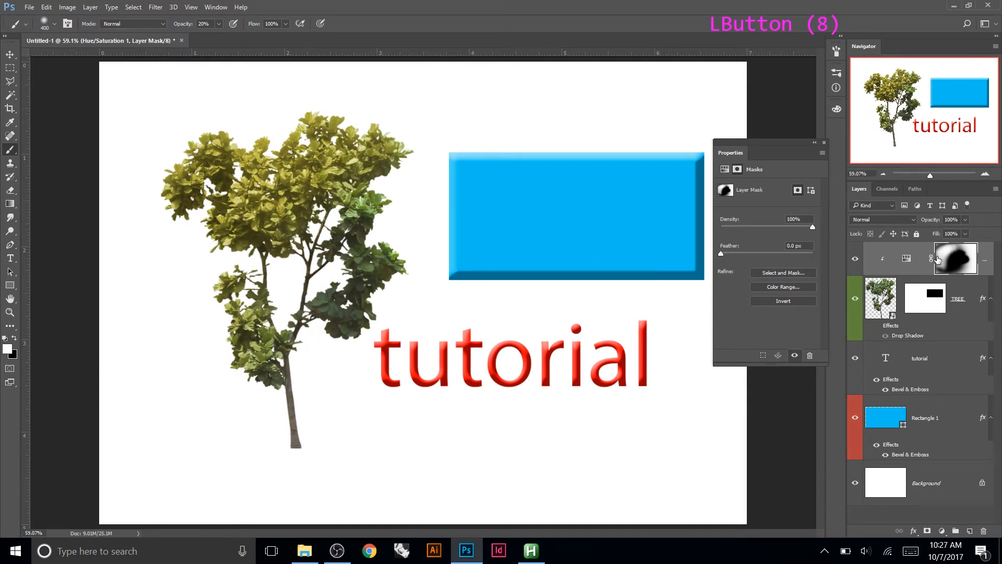
{"action": "left_click_drag", "start_coordinate": [207, 356], "coordinate": [214, 387]}
{"action": "left_click_drag", "start_coordinate": [214, 387], "coordinate": [226, 392]}
{"action": "left_click_drag", "start_coordinate": [282, 472], "coordinate": [264, 484]}
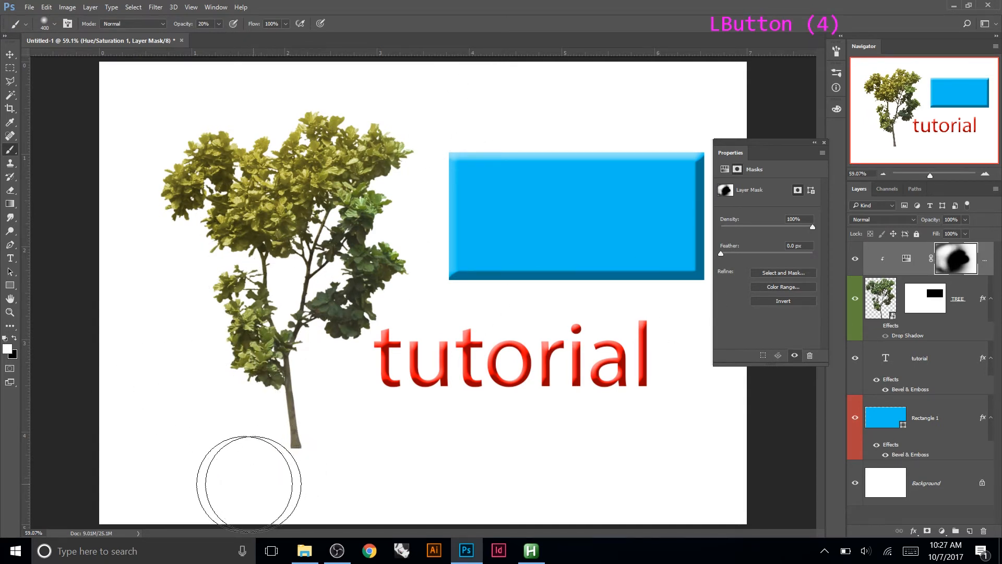
- Set the Hue/Saturation adjustment layer to hue 68, saturation 56 and lightness -6
{"action": "left_click", "coordinate": [905, 259]}
{"action": "mouse_move", "coordinate": [766, 262]}
{"action": "left_mouse_down"}
{"action": "mouse_move", "coordinate": [753, 262]}
{"action": "mouse_move", "coordinate": [778, 264]}
{"action": "mouse_move", "coordinate": [764, 264]}
{"action": "left_mouse_up"}
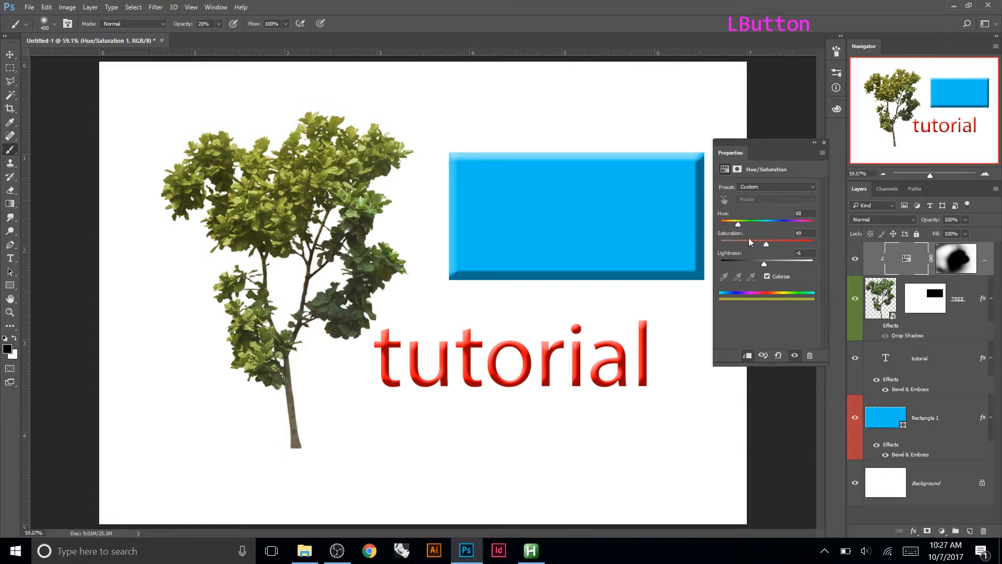
{"action": "left_click_drag", "start_coordinate": [772, 243], "coordinate": [739, 226]}
- Toggle the adjustment layer's visibility off and on to compare the tree with and without it
{"action": "left_click", "coordinate": [856, 259]}
{"action": "left_click", "coordinate": [860, 261]}
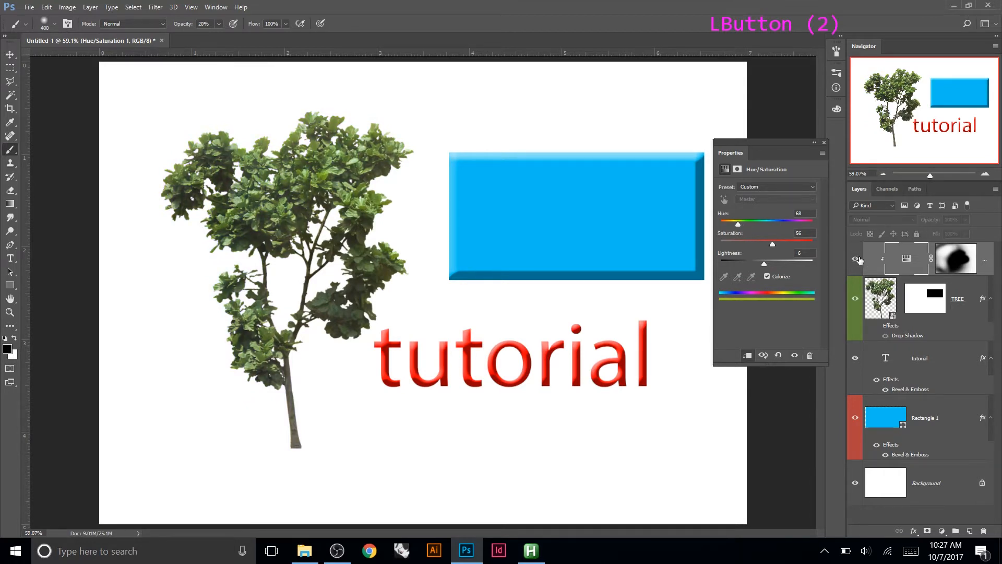
{"action": "left_click", "coordinate": [858, 264]}
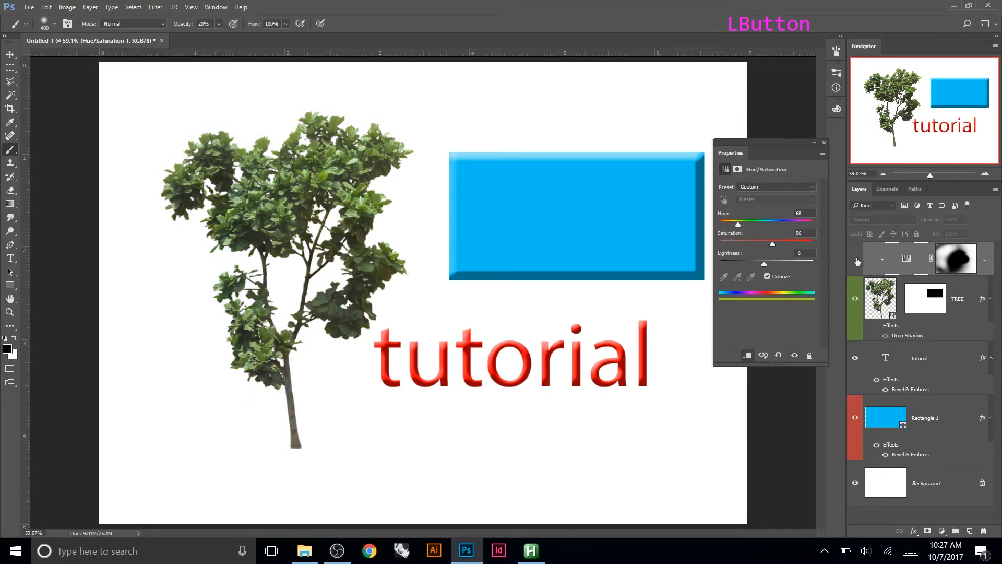
{"action": "left_click", "coordinate": [857, 261]}
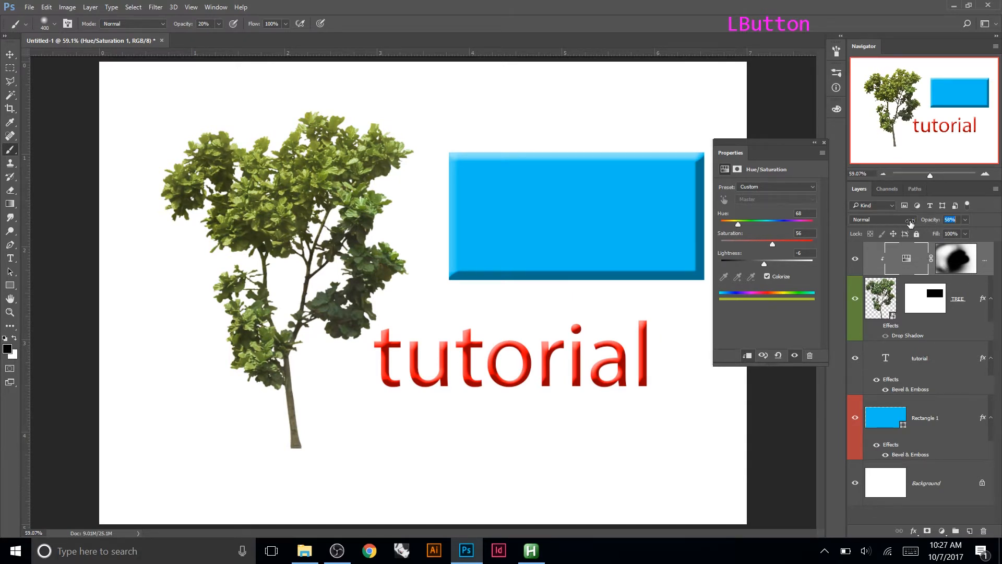
- Try the adjustment layer's opacity at 0% and 50%, and return it to 100%
{"action": "left_click", "coordinate": [958, 221]}
{"action": "left_click", "coordinate": [929, 223]}
{"action": "left_click", "coordinate": [948, 254]}
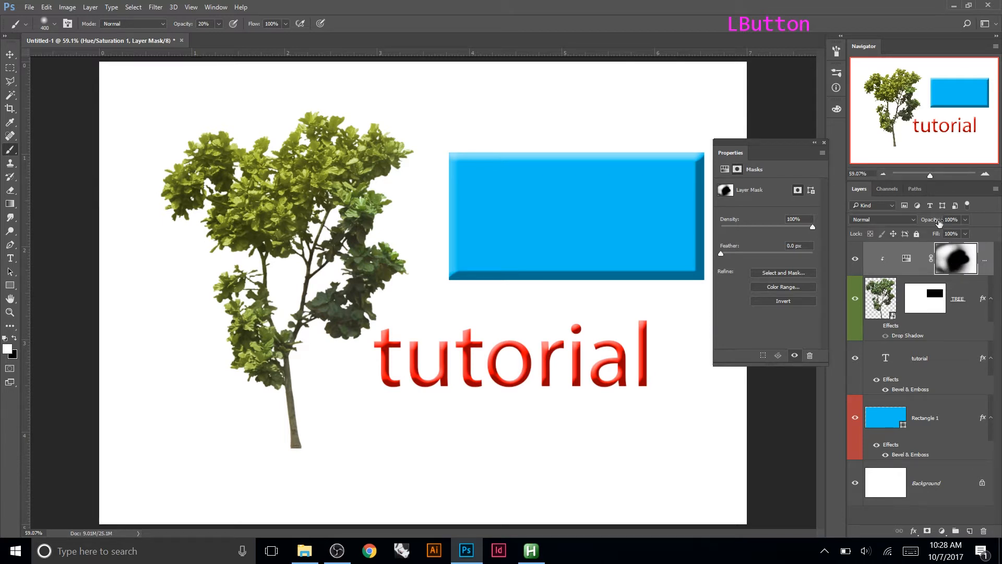
{"action": "left_click", "coordinate": [887, 220]}
{"action": "left_click", "coordinate": [931, 222]}
{"action": "left_click_drag", "start_coordinate": [932, 222], "coordinate": [861, 226]}
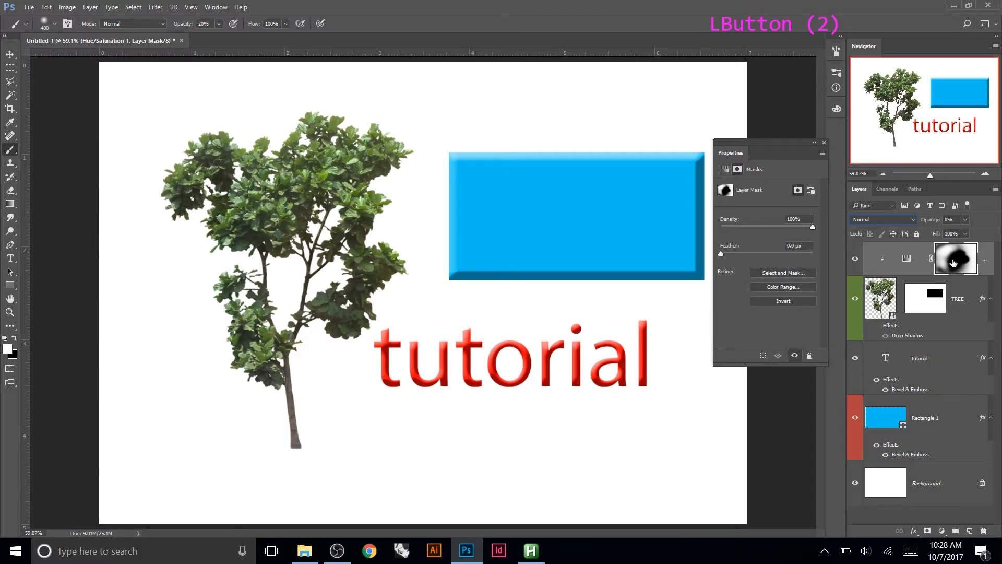
{"action": "left_click_drag", "start_coordinate": [935, 225], "coordinate": [958, 228]}
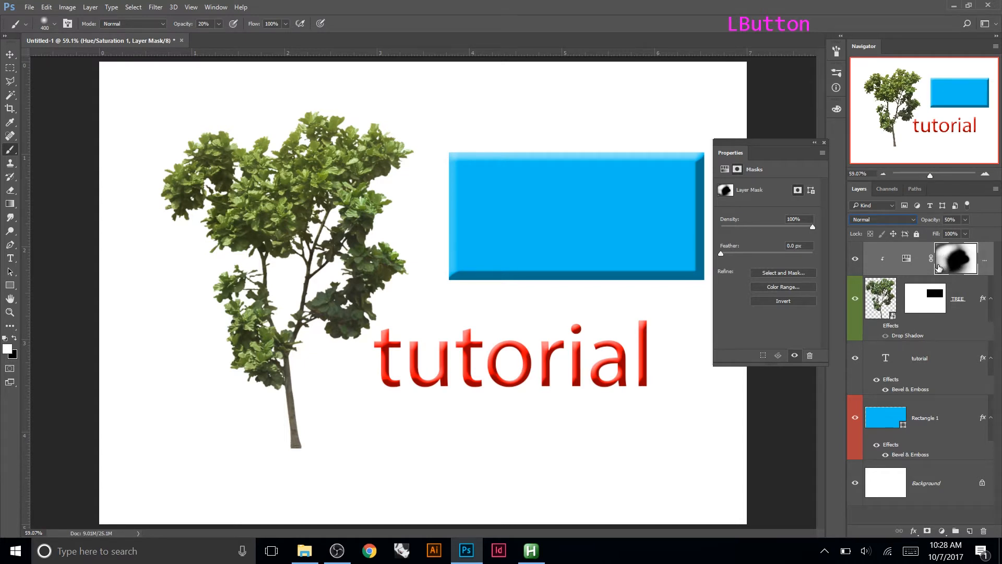
{"action": "left_click_drag", "start_coordinate": [932, 223], "coordinate": [958, 224]}
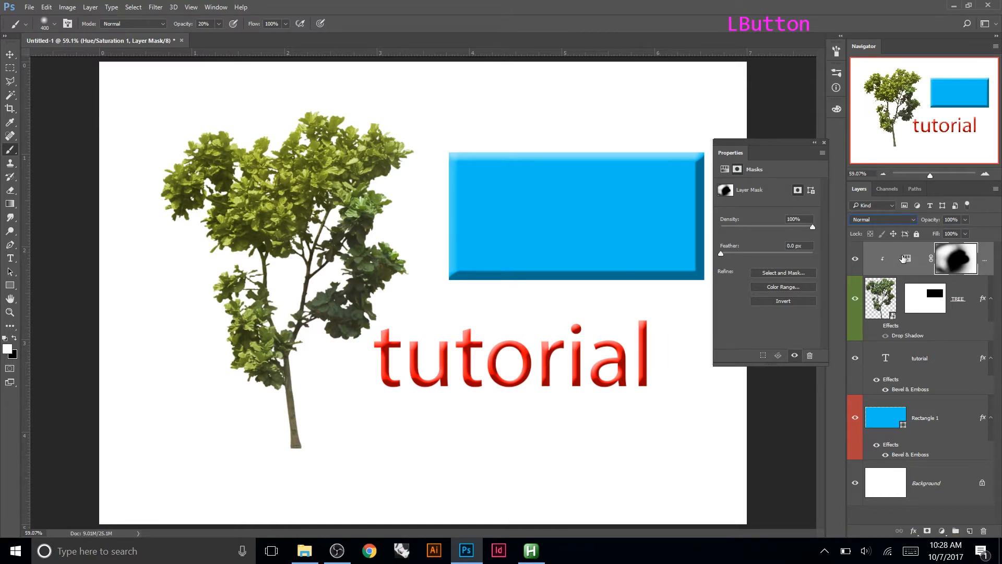
- Add a Solid Color fill layer in red c22525 and move it directly above the Background layer
{"action": "left_click", "coordinate": [942, 531]}
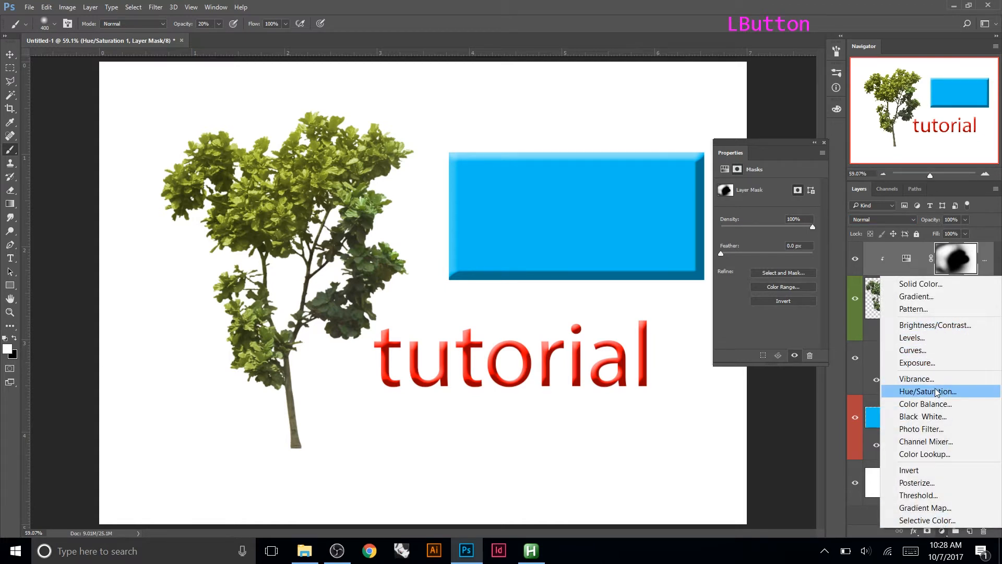
{"action": "left_click", "coordinate": [946, 283]}
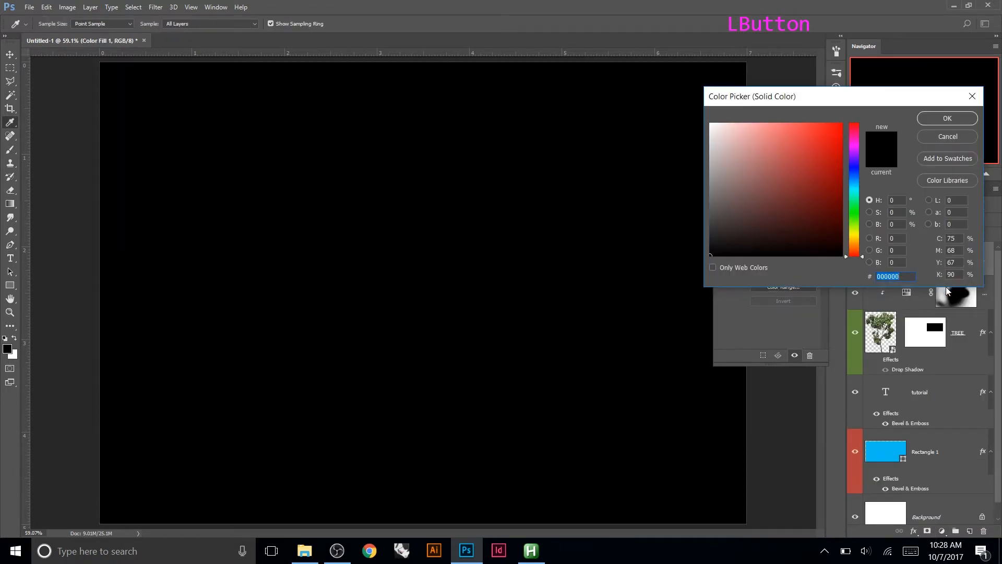
{"action": "left_click", "coordinate": [818, 155]}
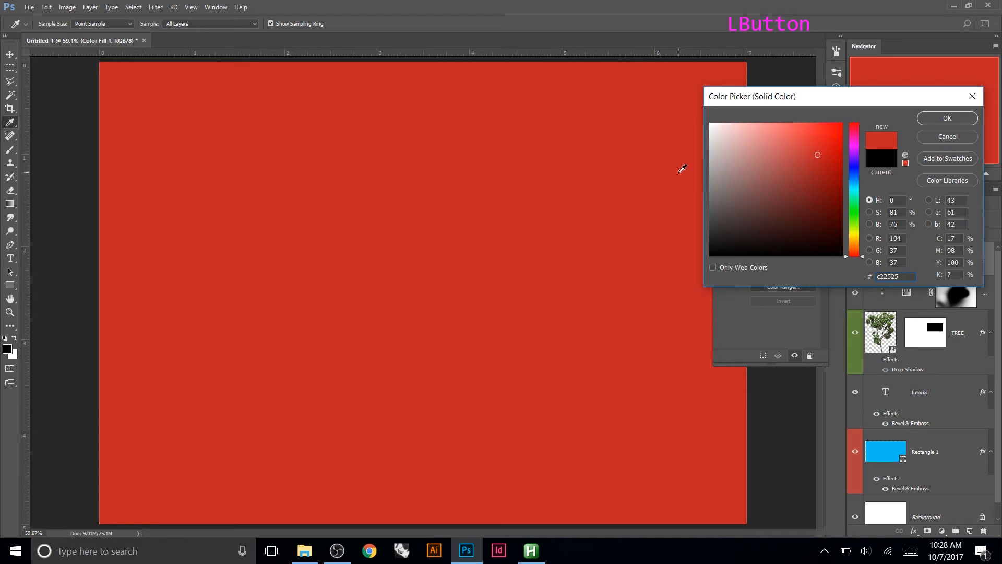
{"action": "left_click", "coordinate": [947, 118]}
{"action": "left_click_drag", "start_coordinate": [924, 267], "coordinate": [955, 474]}
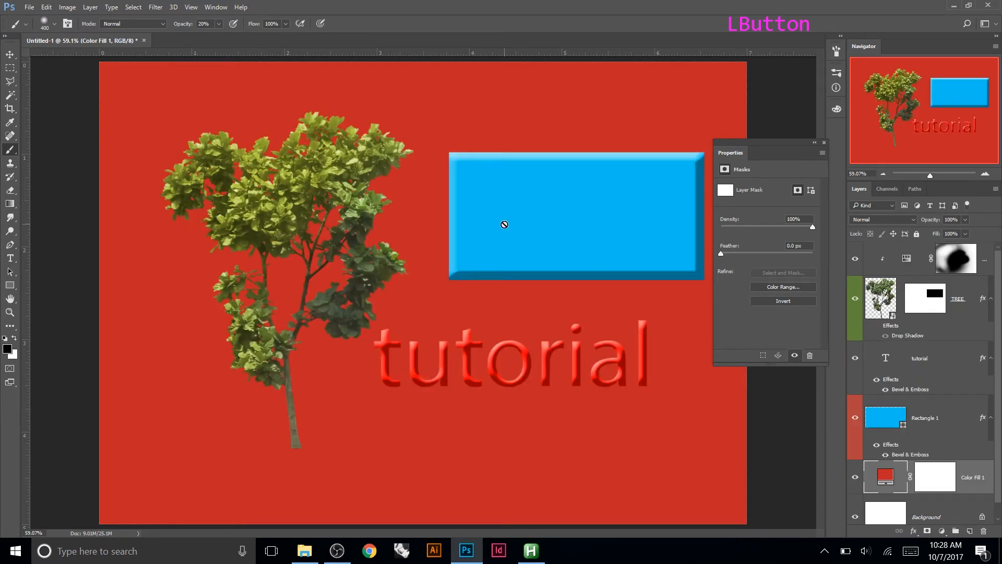
- Change the solid color fill layer's colour to blue 0e7cc2
{"action": "double_click", "coordinate": [886, 472]}
{"action": "left_click", "coordinate": [836, 140]}
{"action": "left_click", "coordinate": [829, 137]}
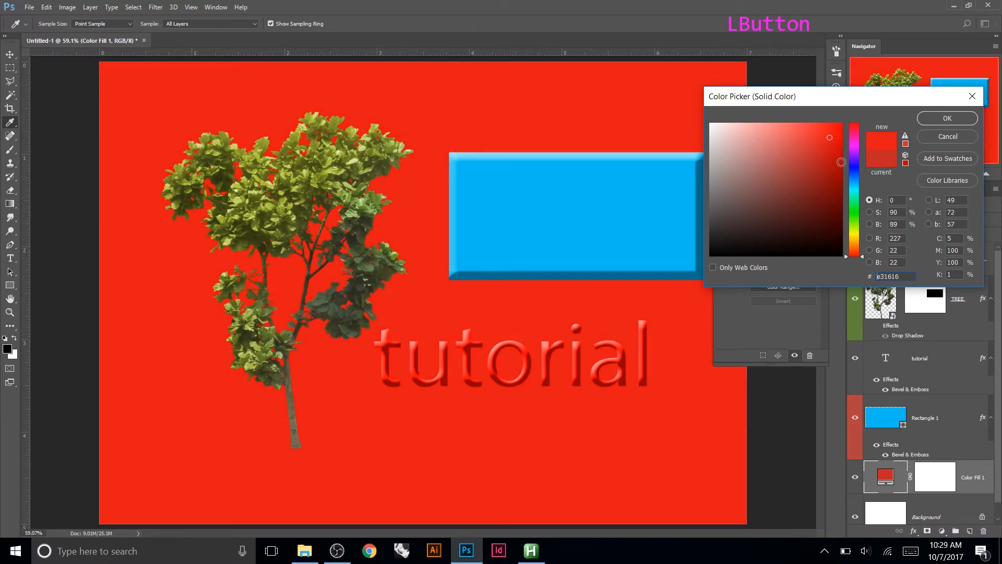
{"action": "left_click_drag", "start_coordinate": [854, 181], "coordinate": [856, 192]}
{"action": "left_click", "coordinate": [855, 182]}
{"action": "left_click", "coordinate": [801, 173]}
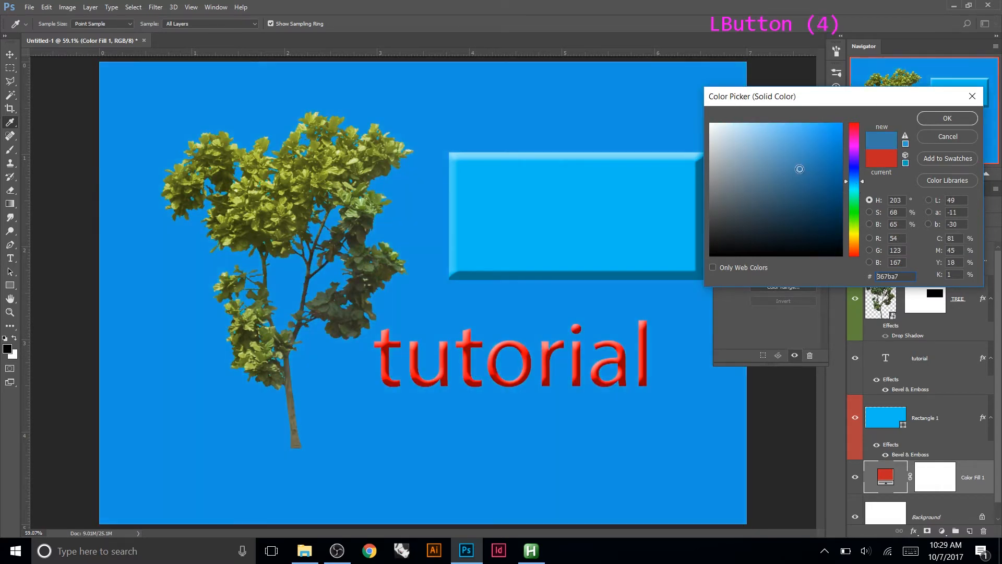
{"action": "left_click", "coordinate": [814, 159]}
{"action": "left_click", "coordinate": [833, 155]}
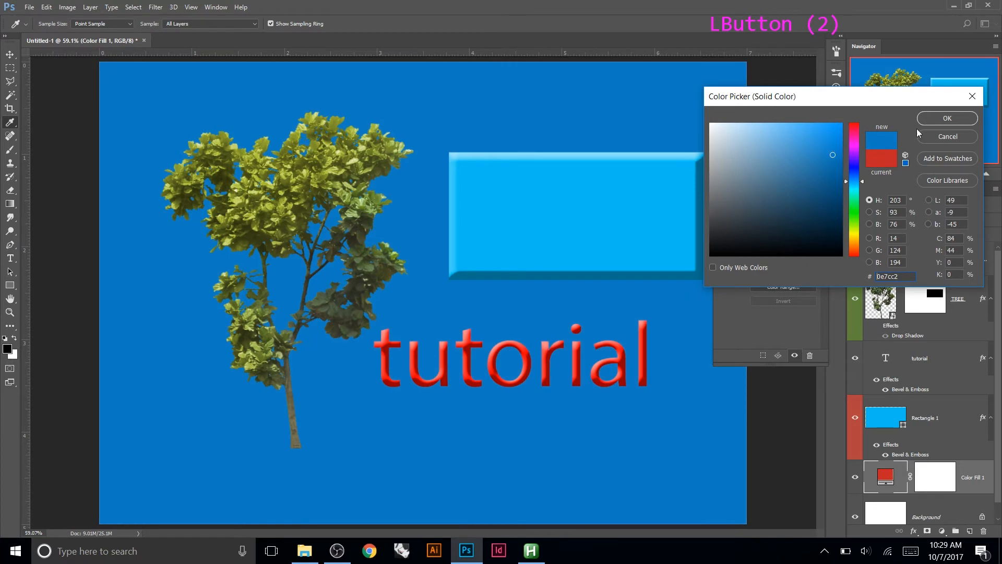
{"action": "left_click", "coordinate": [948, 118]}
- Target the fill layer's mask with the Gradient tool and make black the foreground colour
{"action": "left_click", "coordinate": [939, 481]}
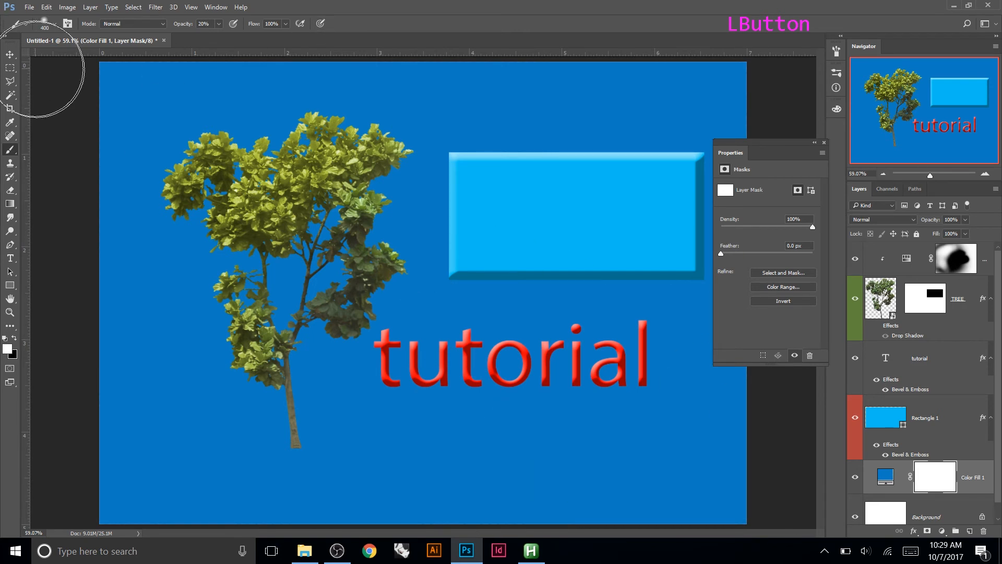
{"action": "left_click", "coordinate": [10, 204]}
{"action": "key", "text": "g"}
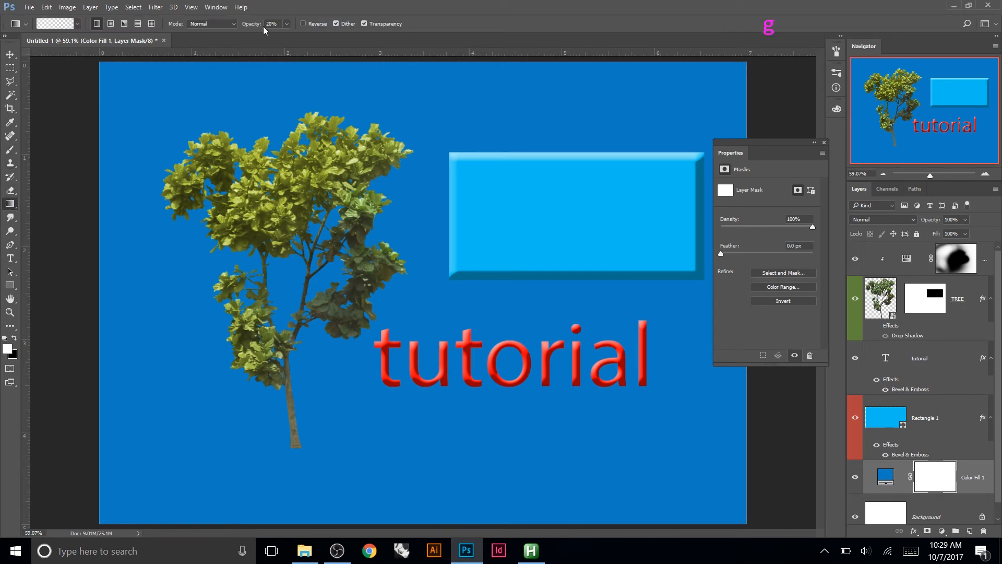
{"action": "left_click", "coordinate": [77, 23]}
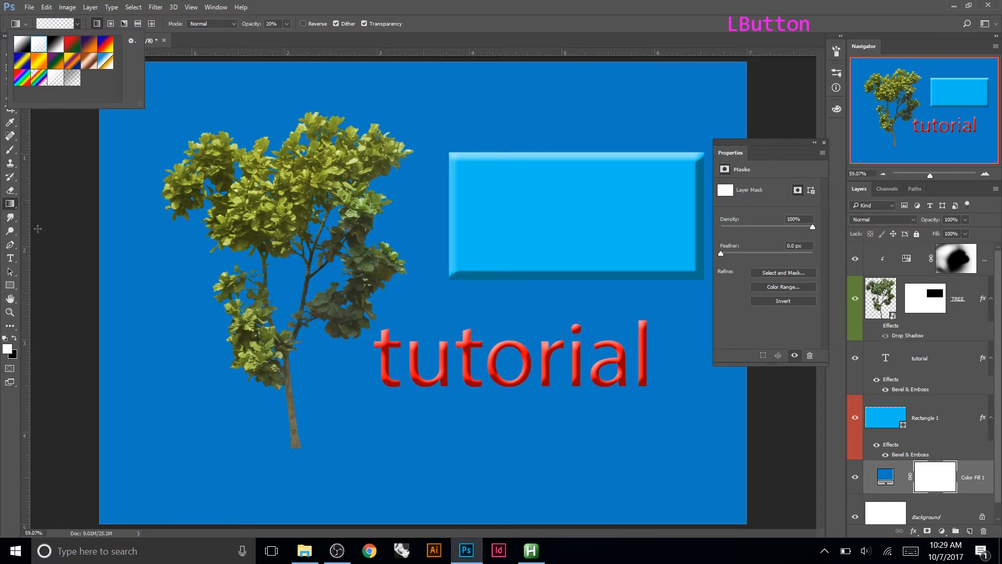
{"action": "left_click", "coordinate": [14, 338]}
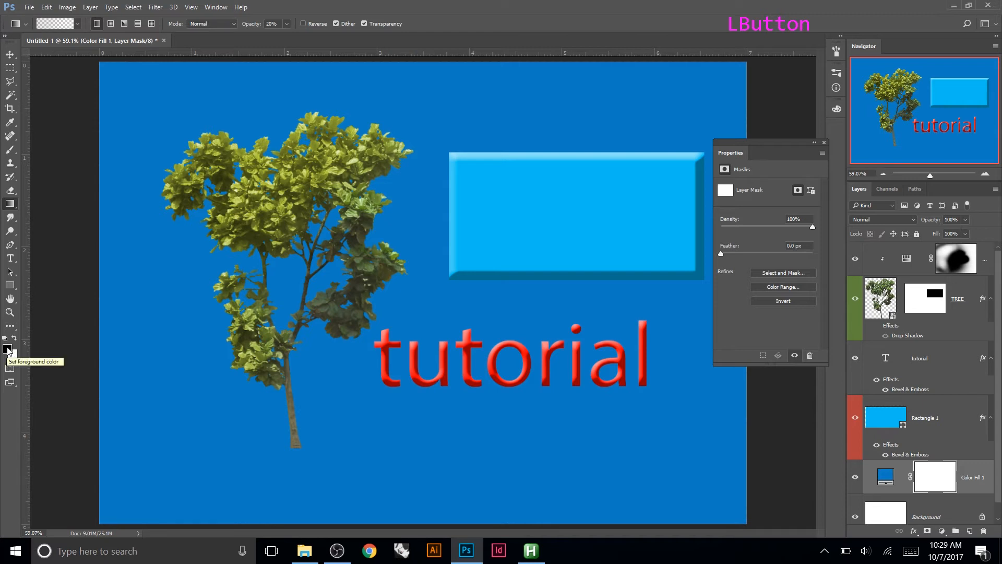
{"action": "left_click", "coordinate": [8, 350]}
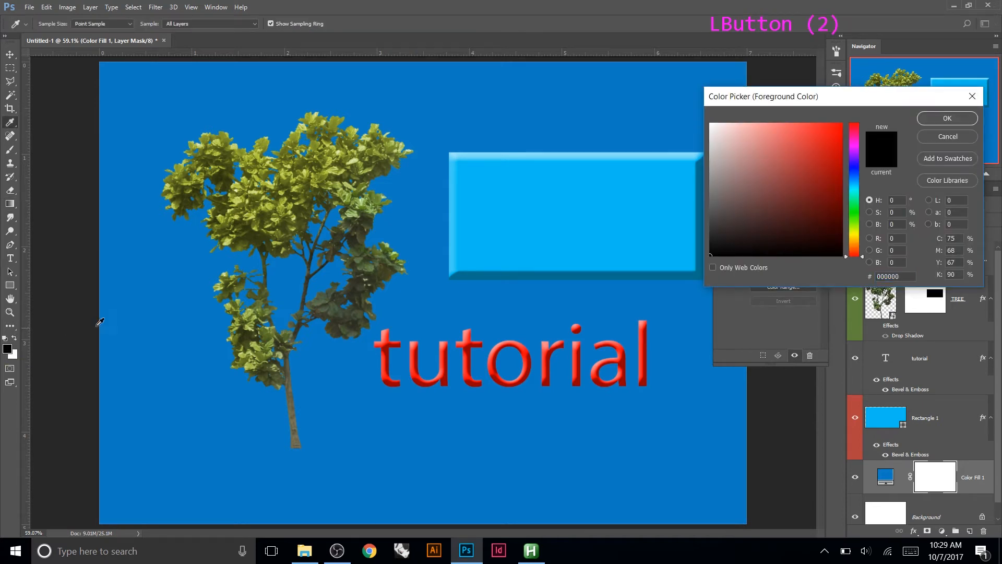
{"action": "key", "text": "F1"}
{"action": "key", "text": "Escape"}
{"action": "left_click", "coordinate": [947, 136]}
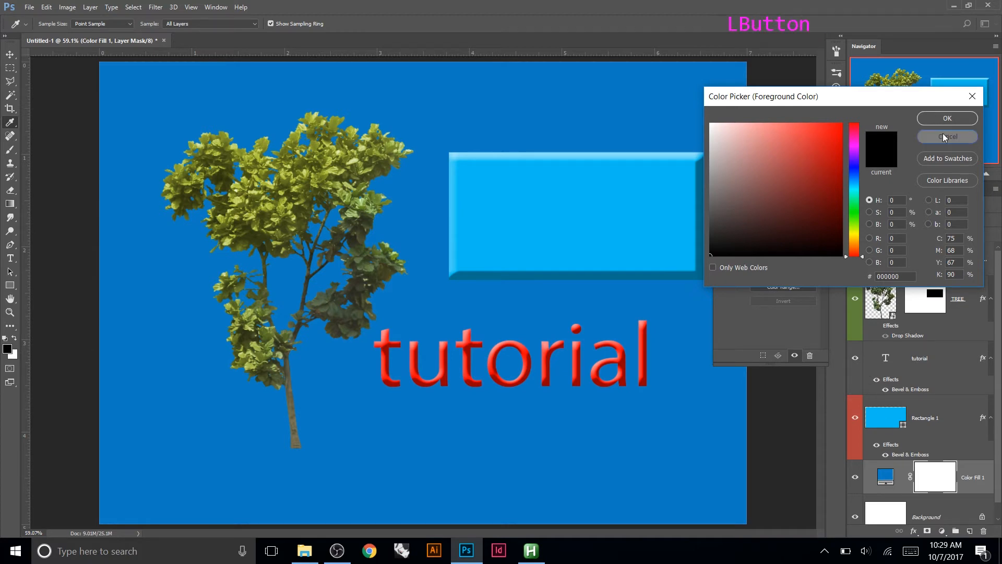
- Select the Rectangle 1 layer and set the foreground colour to bright red
{"action": "left_click", "coordinate": [886, 475]}
{"action": "left_click", "coordinate": [886, 414]}
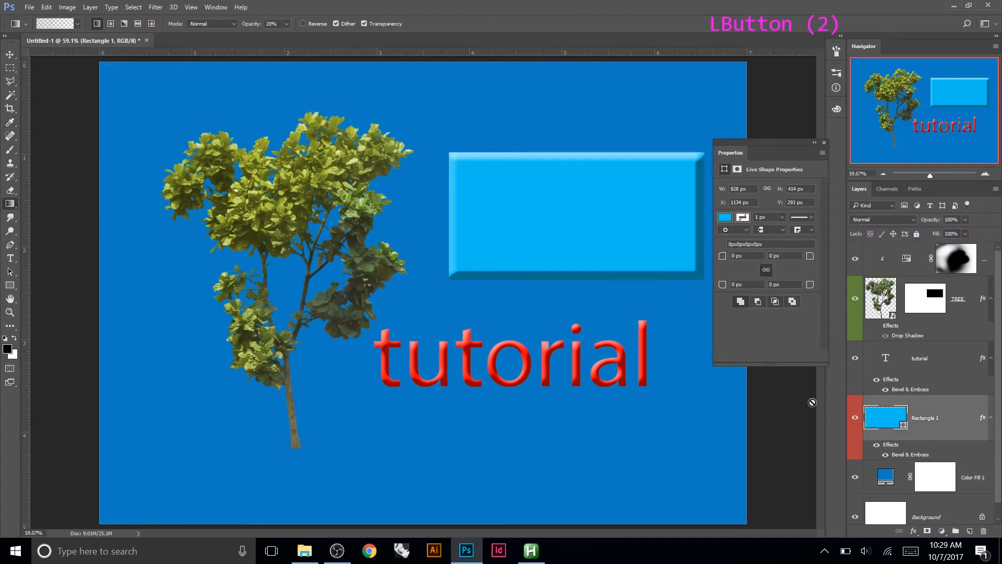
{"action": "left_click", "coordinate": [7, 347]}
{"action": "left_click_drag", "start_coordinate": [760, 181], "coordinate": [910, 114]}
{"action": "left_click", "coordinate": [931, 118]}
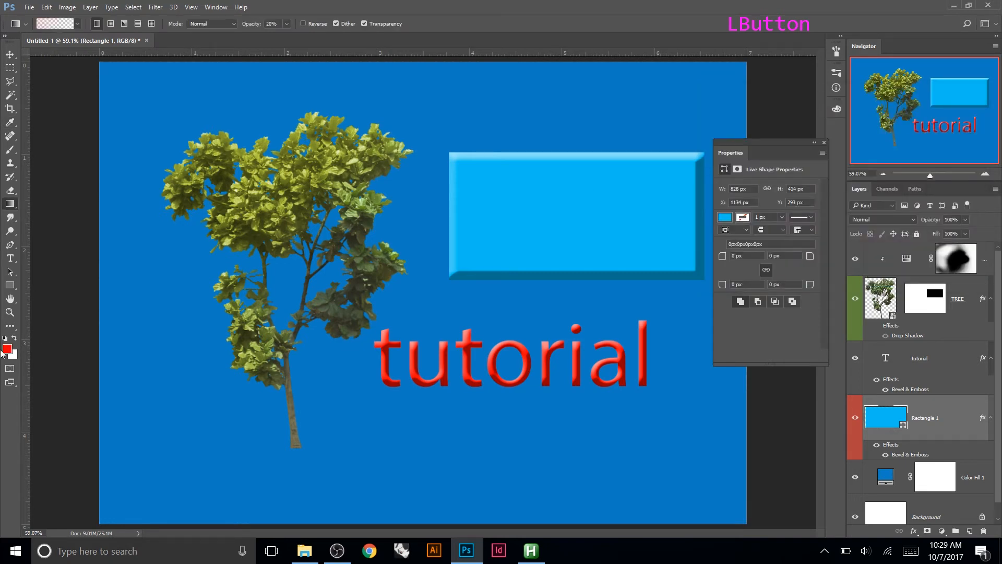
- Swap the red foreground and white background colours back and forth several times
{"action": "key", "text": "x"}
{"action": "key", "text": "x"}
{"action": "key", "text": "x"}
{"action": "key", "text": "x"}
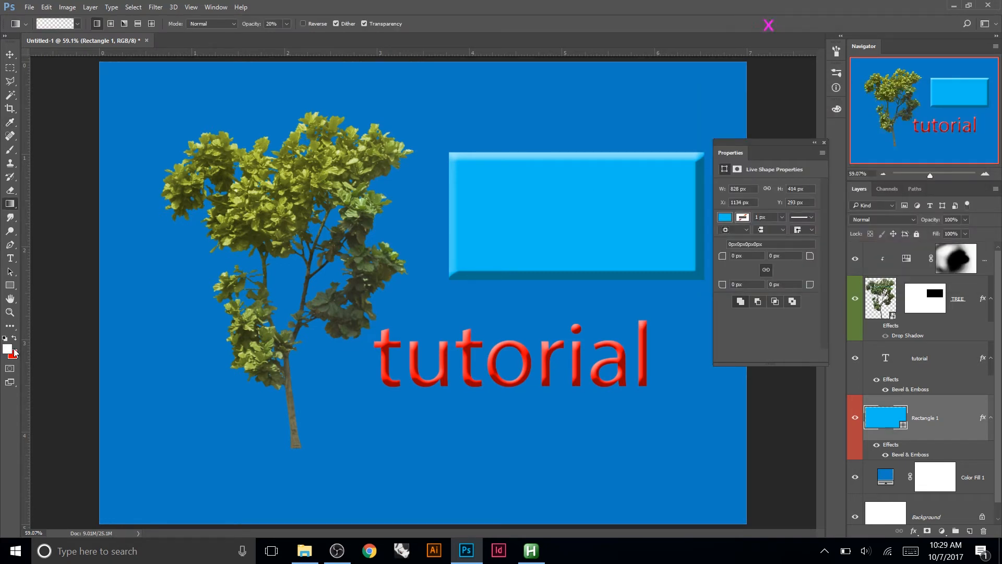
{"action": "key", "text": "x"}
{"action": "key", "text": "x"}
{"action": "key", "text": "x"}
{"action": "key", "text": "x"}
{"action": "key", "text": "x"}
- Reset the foreground and background colours to the defaults, swap them repeatedly, and leave black as the foreground
{"action": "key", "text": "d"}
{"action": "key", "text": "x"}
{"action": "key", "text": "x"}
{"action": "key", "text": "x"}
{"action": "key", "text": "x"}
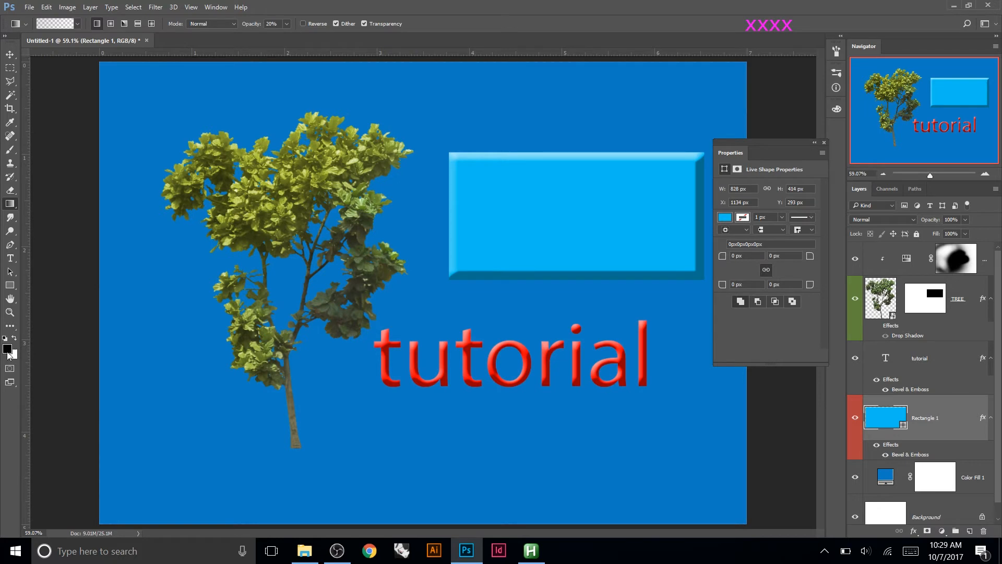
{"action": "key", "text": "d"}
{"action": "key", "text": "x"}
{"action": "key", "text": "x"}
- On the blue fill layer's mask, build up repeated vertical black-to-transparent gradients at 20% opacity, running upward from the canvas's lower part
{"action": "left_click", "coordinate": [935, 486]}
{"action": "key", "text": "g"}
{"action": "left_click_drag", "start_coordinate": [387, 522], "coordinate": [394, 351]}
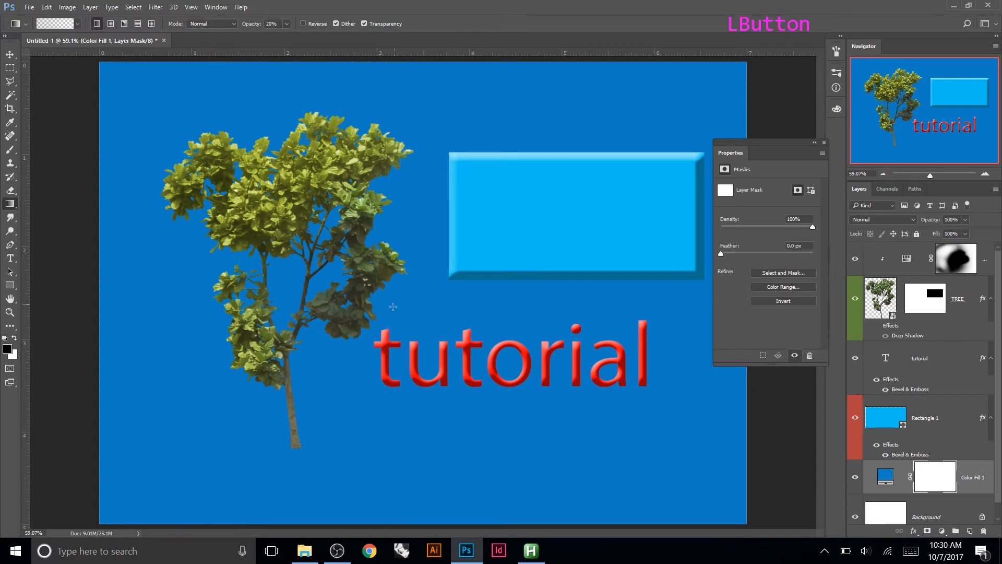
{"action": "left_click_drag", "start_coordinate": [391, 522], "coordinate": [390, 229], "text": "shift"}
{"action": "left_click_drag", "start_coordinate": [406, 512], "coordinate": [408, 197], "text": "shift"}
{"action": "left_click_drag", "start_coordinate": [410, 501], "coordinate": [416, 204], "text": "shift"}
{"action": "left_click_drag", "start_coordinate": [435, 444], "coordinate": [447, 177], "text": "shift"}
{"action": "left_click_drag", "start_coordinate": [434, 422], "coordinate": [439, 329], "text": "shift"}
{"action": "left_click_drag", "start_coordinate": [414, 454], "coordinate": [442, 175], "text": "shift"}
{"action": "left_click_drag", "start_coordinate": [444, 485], "coordinate": [444, 172], "text": "shift"}
{"action": "left_click_drag", "start_coordinate": [408, 473], "coordinate": [408, 173], "text": "shift"}
{"action": "left_click_drag", "start_coordinate": [446, 490], "coordinate": [472, 196], "text": "shift"}
{"action": "left_click_drag", "start_coordinate": [447, 512], "coordinate": [497, 140], "text": "shift"}
{"action": "left_click_drag", "start_coordinate": [478, 451], "coordinate": [496, 107], "text": "shift"}
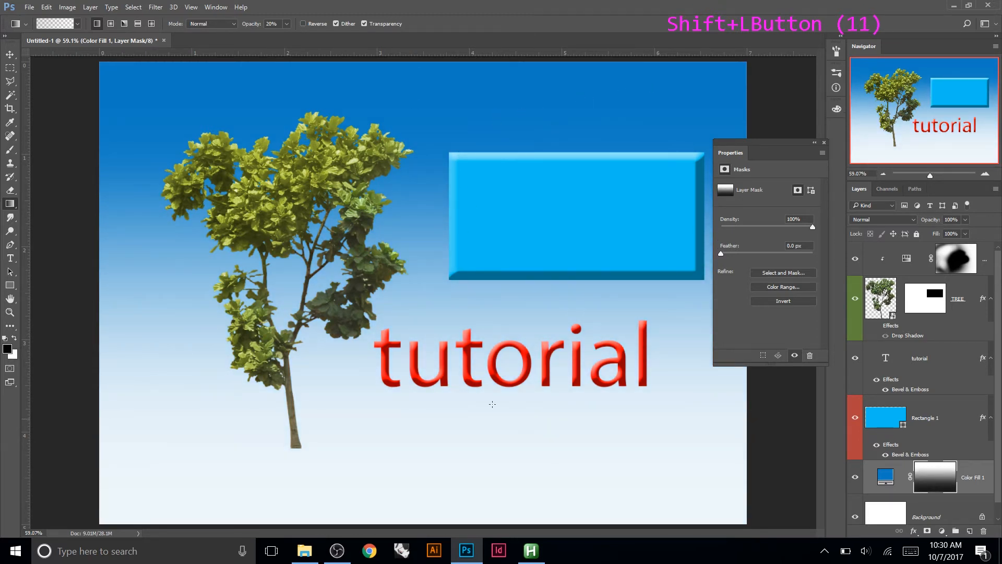
- Disable and re-enable the blue fill layer's mask several times to compare the background with and without it
{"action": "left_click", "coordinate": [887, 475]}
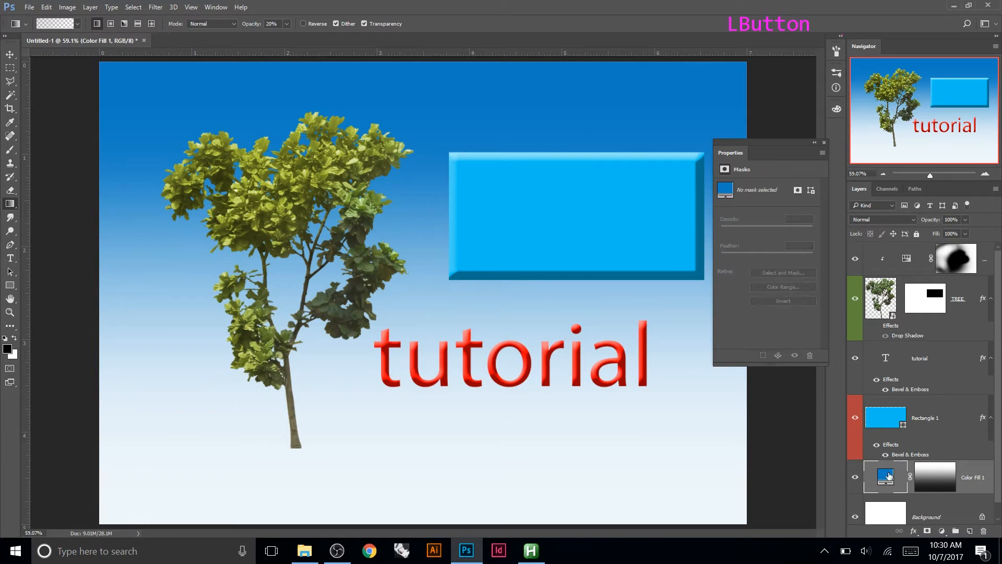
{"action": "left_click", "coordinate": [923, 473]}
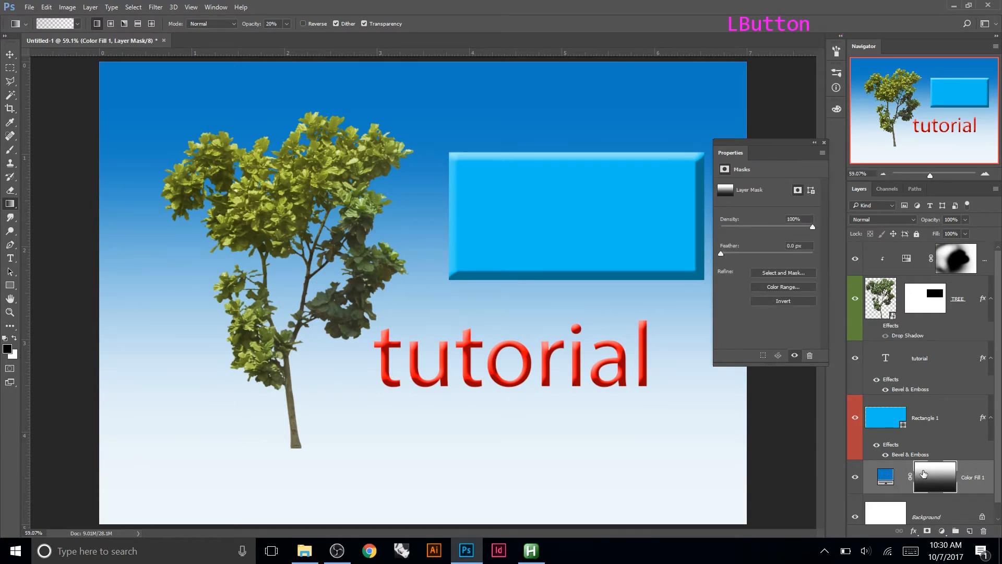
{"action": "right_click", "coordinate": [925, 474]}
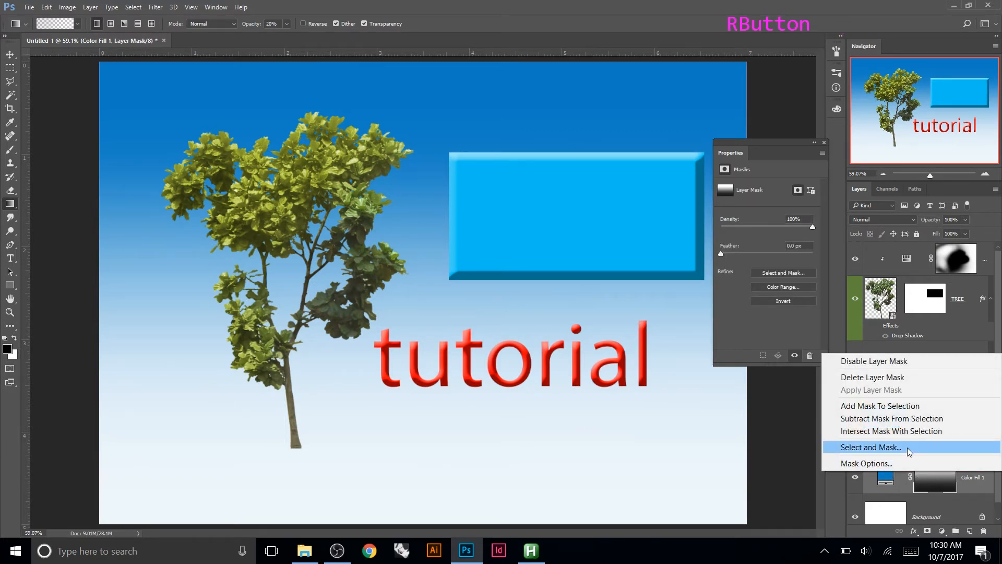
{"action": "left_click", "coordinate": [902, 360]}
{"action": "left_click", "coordinate": [939, 477]}
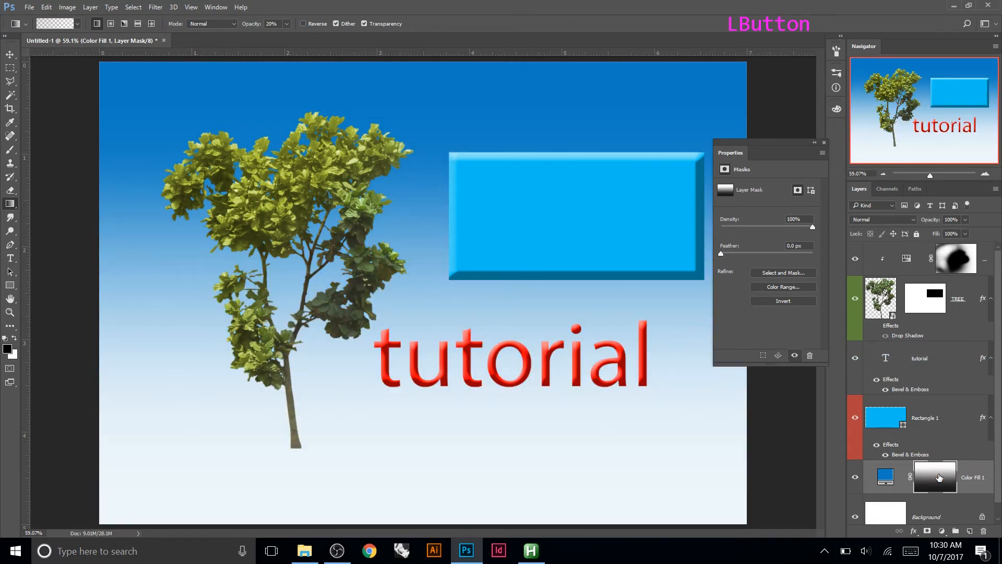
{"action": "left_click", "coordinate": [938, 477], "text": "shift"}
{"action": "left_click", "coordinate": [939, 478], "text": "shift"}
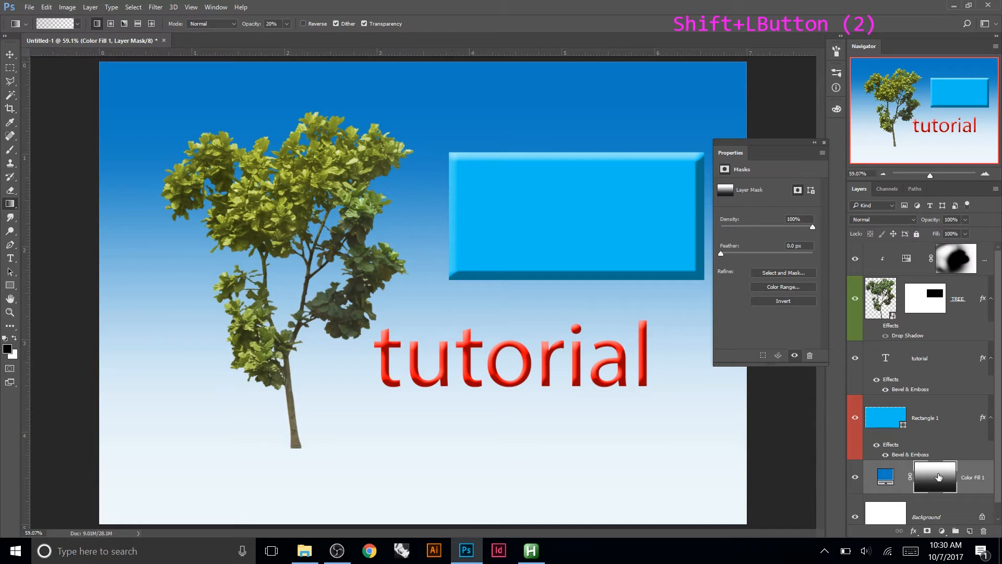
{"action": "left_click", "coordinate": [939, 477], "text": "shift"}
{"action": "left_click", "coordinate": [939, 477], "text": "shift"}
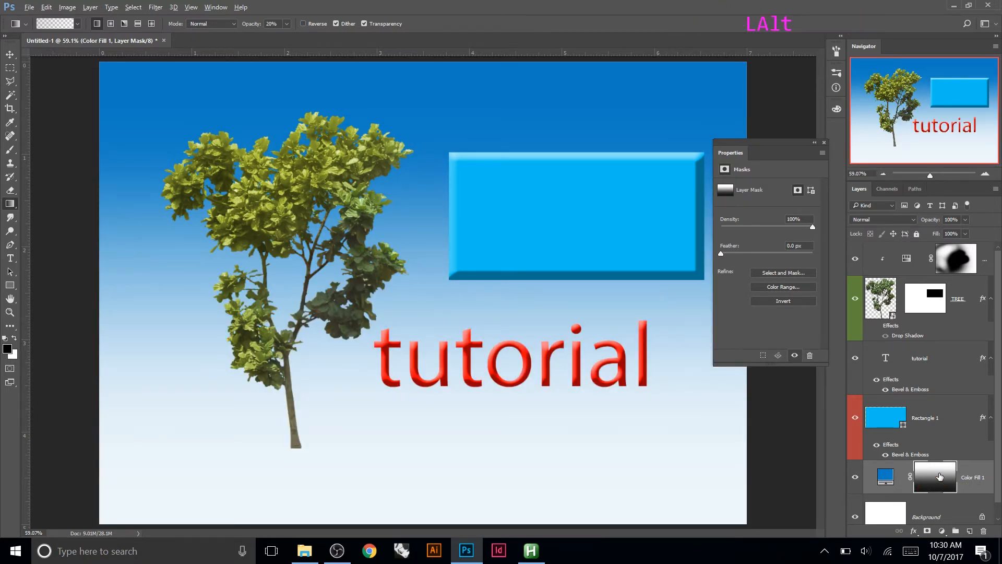
- Display the blue fill layer's mask by itself on the canvas to inspect its gradient
{"action": "left_click", "coordinate": [939, 476], "text": "alt"}
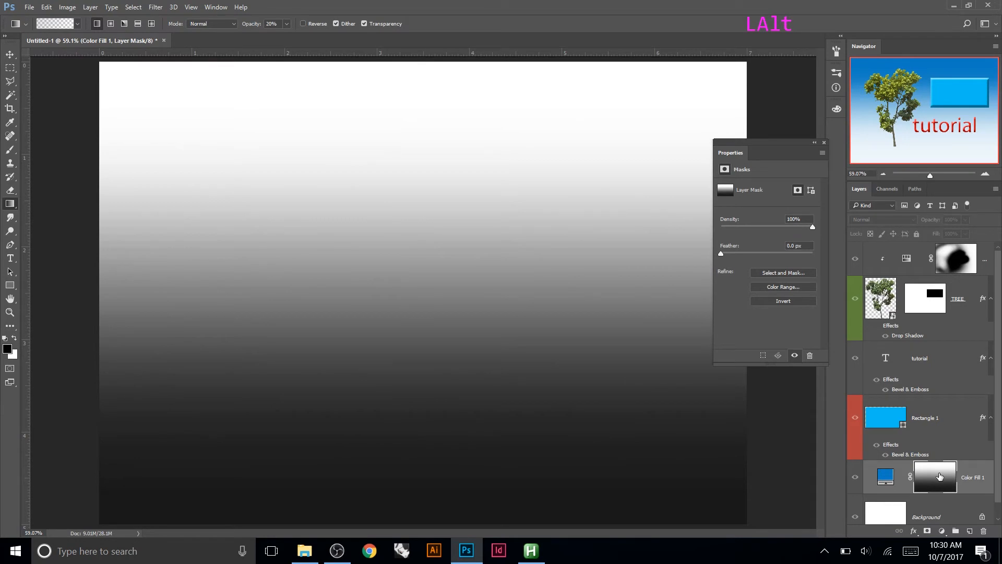
{"action": "left_click", "coordinate": [940, 477], "text": "alt"}
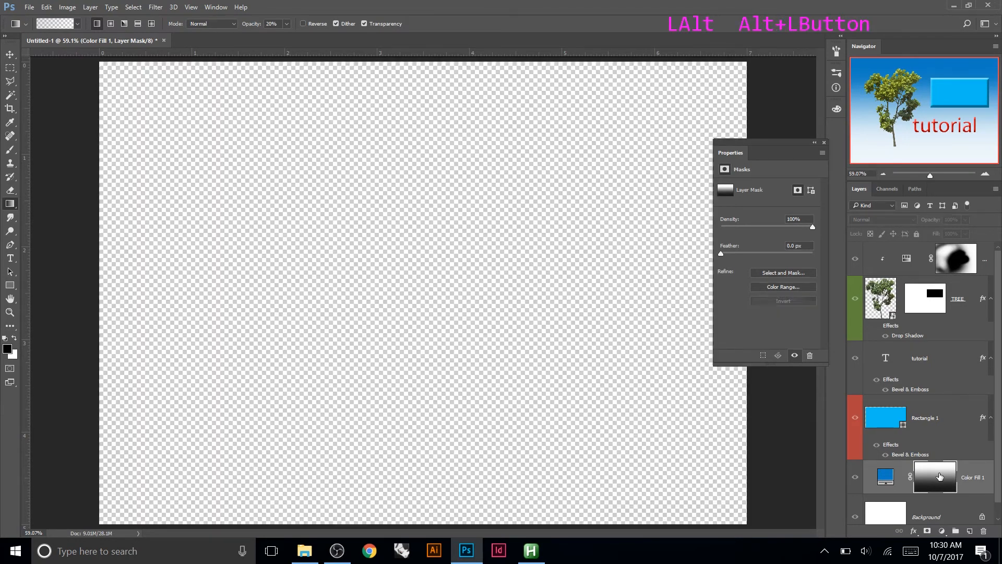
{"action": "left_click", "coordinate": [940, 476], "text": "alt"}
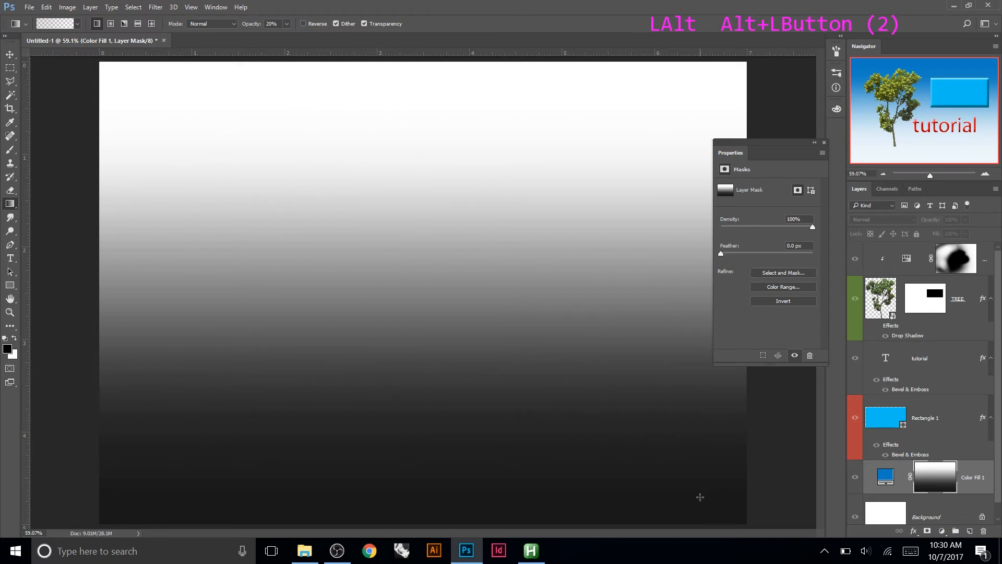
- Try teal 0ec2b7, green 78a734 and blue 345aa7 as the masked fill layer's colour, and discard the changes
{"action": "left_click", "coordinate": [885, 480]}
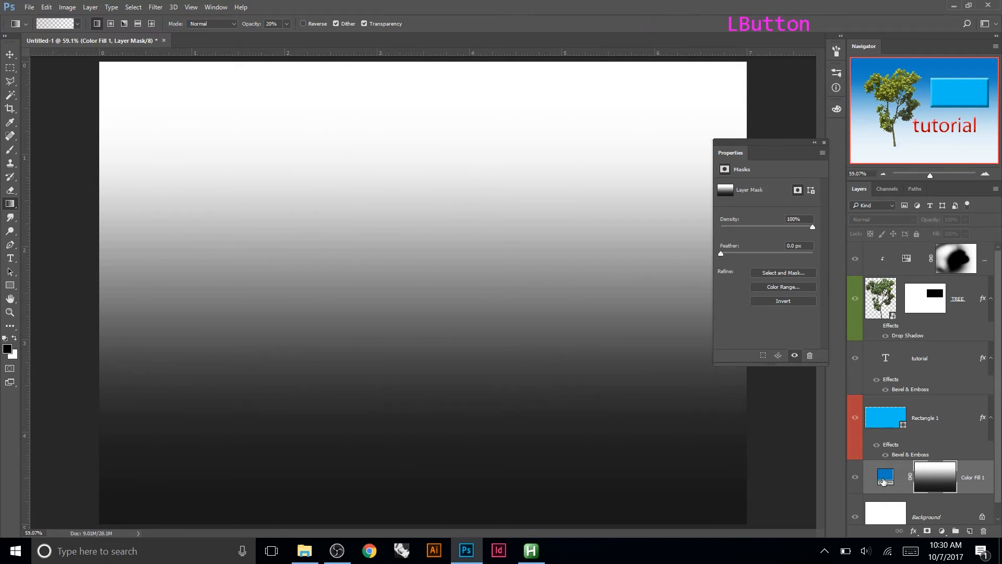
{"action": "double_click", "coordinate": [884, 479]}
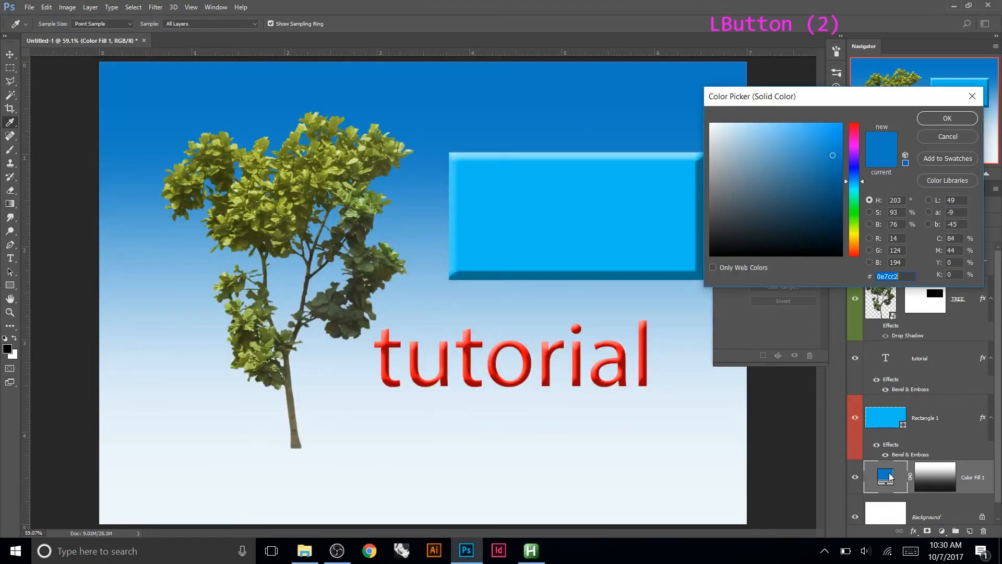
{"action": "left_click_drag", "start_coordinate": [855, 157], "coordinate": [857, 194]}
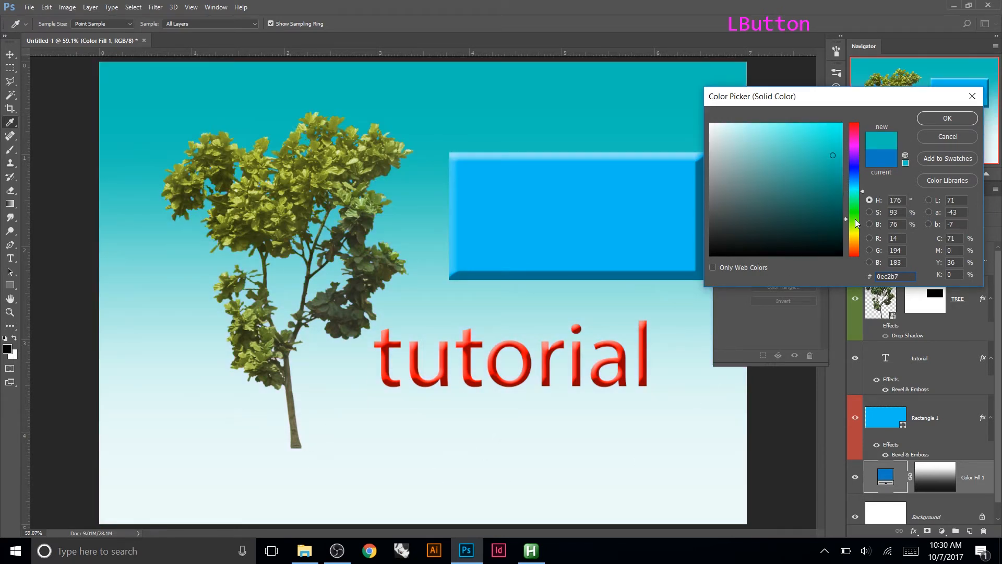
{"action": "left_click", "coordinate": [856, 224]}
{"action": "mouse_move", "coordinate": [804, 209]}
{"action": "left_mouse_down"}
{"action": "mouse_move", "coordinate": [780, 188]}
{"action": "mouse_move", "coordinate": [803, 167]}
{"action": "left_mouse_up"}
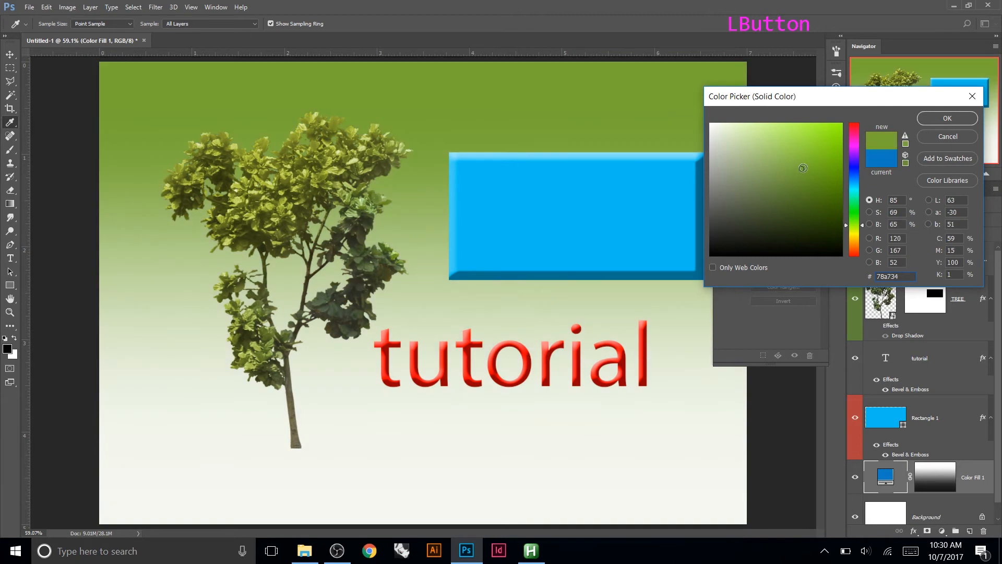
{"action": "left_click", "coordinate": [855, 175]}
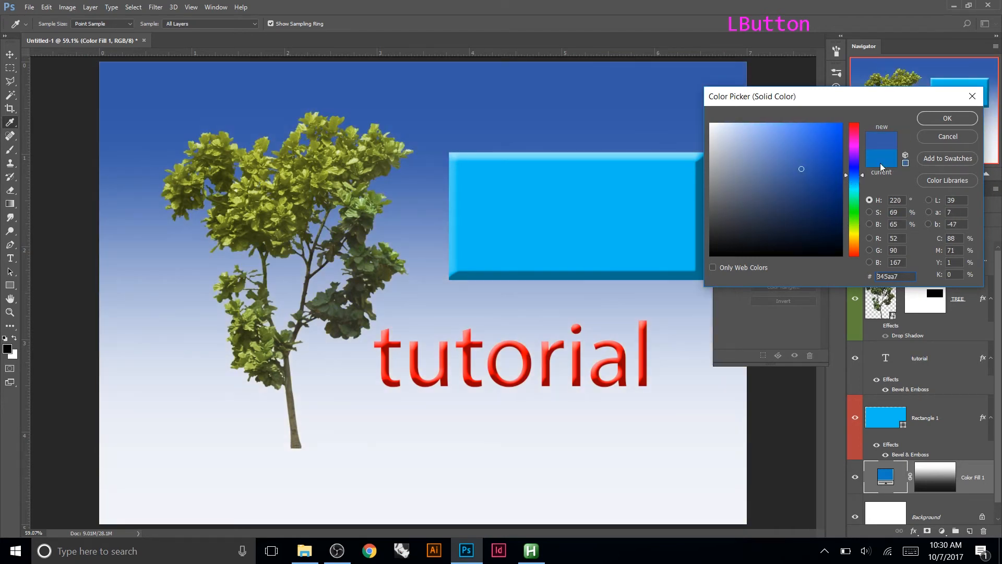
{"action": "left_click", "coordinate": [942, 137]}
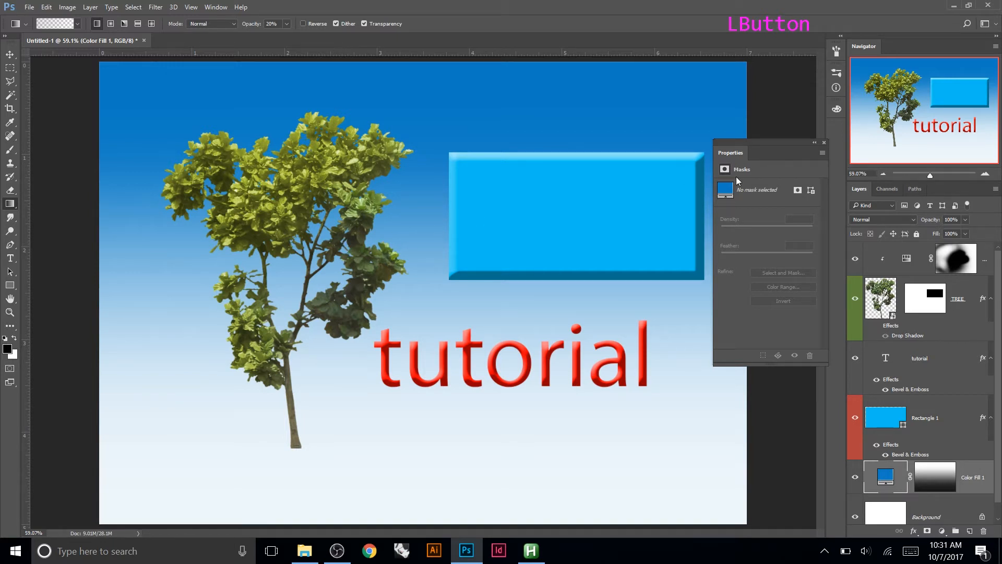
- Close the floating layer mask properties
{"action": "left_click", "coordinate": [824, 143]}
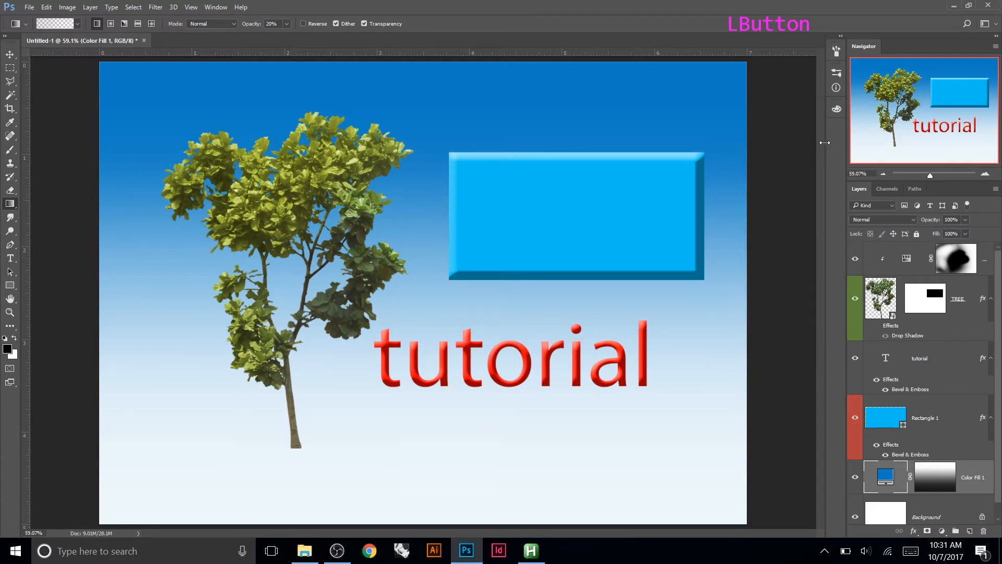
- Place the jungle-fest-2716x1810-wallpaper-2324981 image as an embedded layer above Color Fill 1 and scale it from the centre to fill the canvas
{"action": "left_click", "coordinate": [29, 7]}
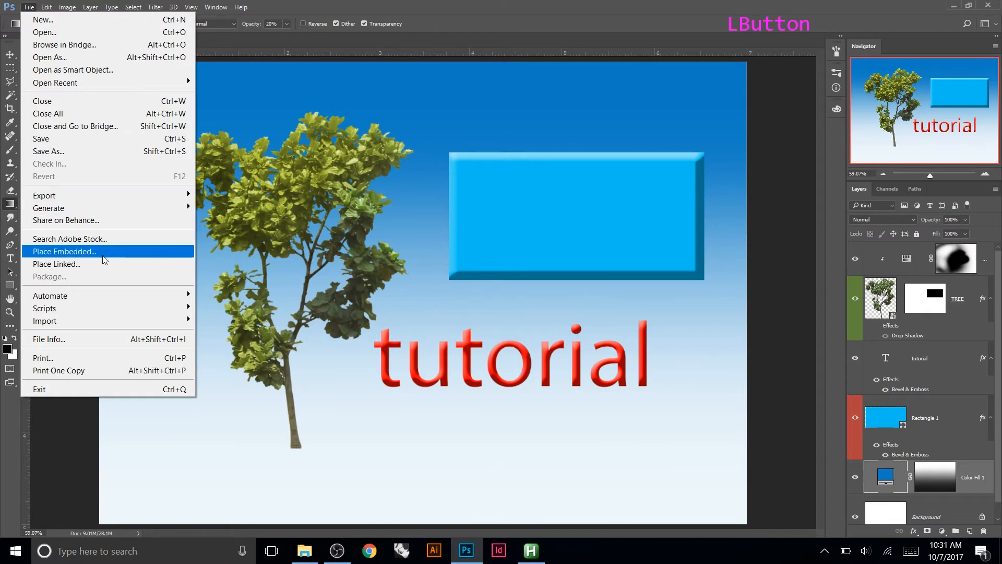
{"action": "left_click", "coordinate": [78, 252]}
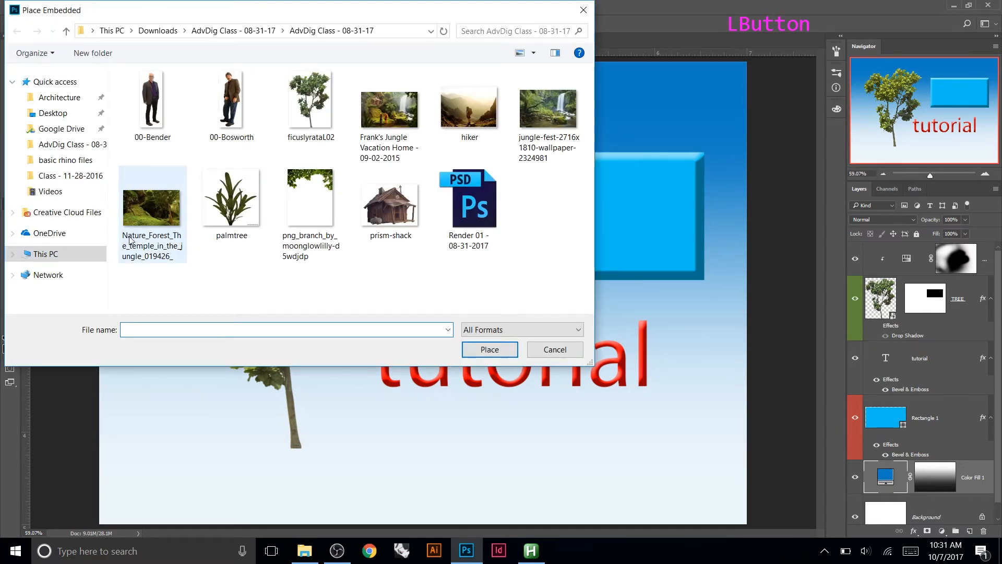
{"action": "left_click", "coordinate": [529, 117]}
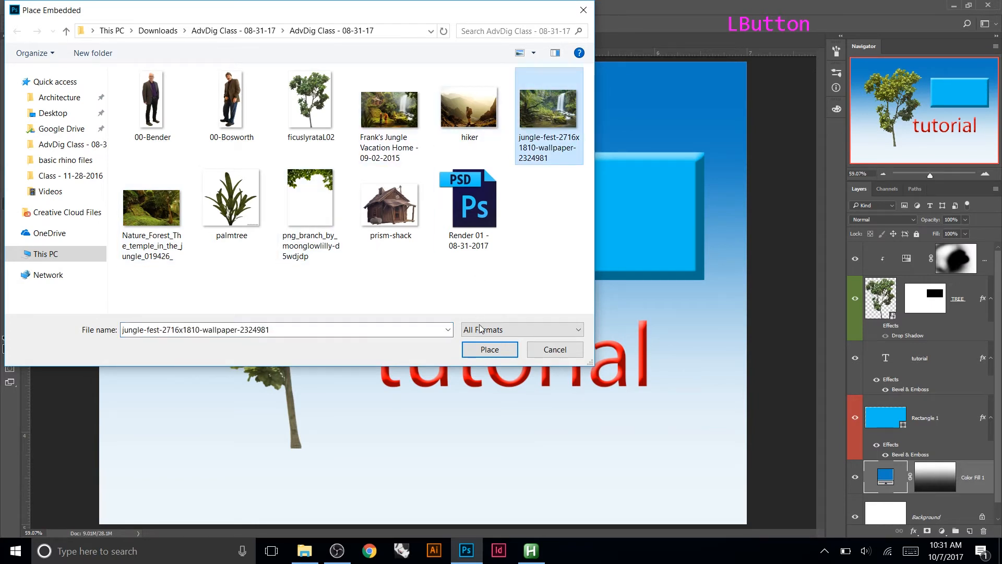
{"action": "left_click", "coordinate": [481, 348]}
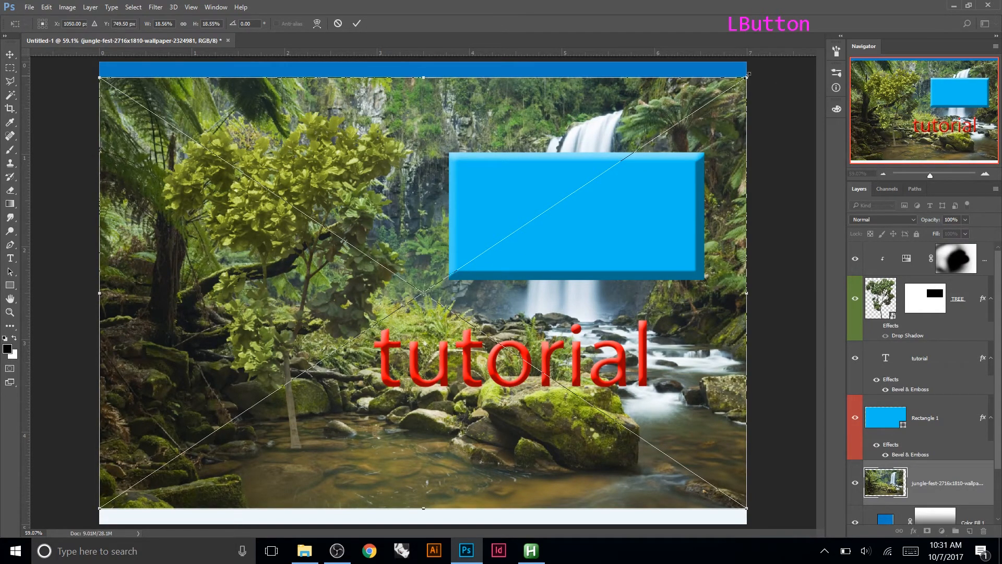
{"action": "left_click_drag", "start_coordinate": [750, 76], "coordinate": [773, 60]}
{"action": "left_click", "coordinate": [357, 23]}
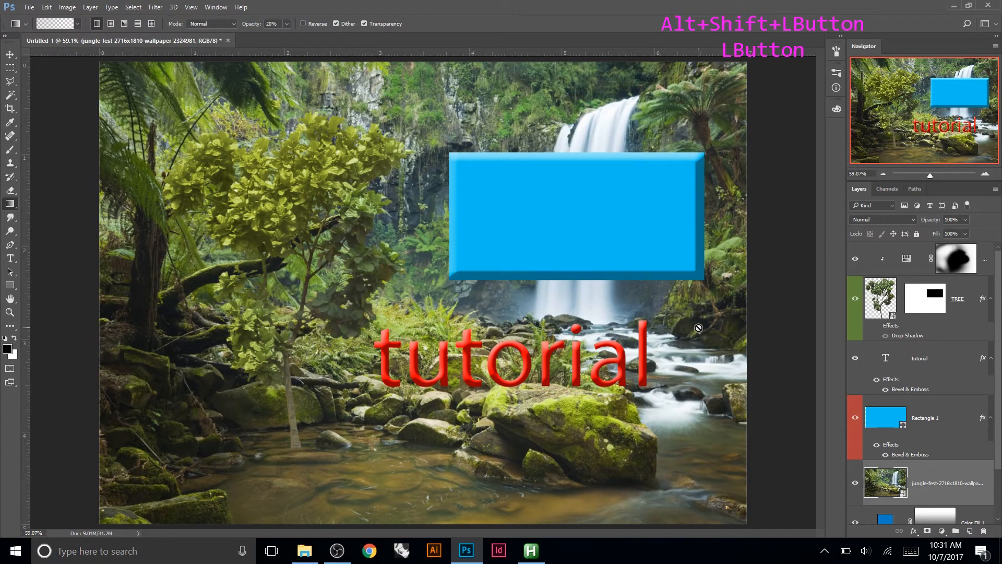
- Review the layer stack from the tree's clipped adjustment layer down to the white background
{"action": "scroll", "coordinate": [933, 463], "scroll_direction": "down", "scroll_amount": 1}
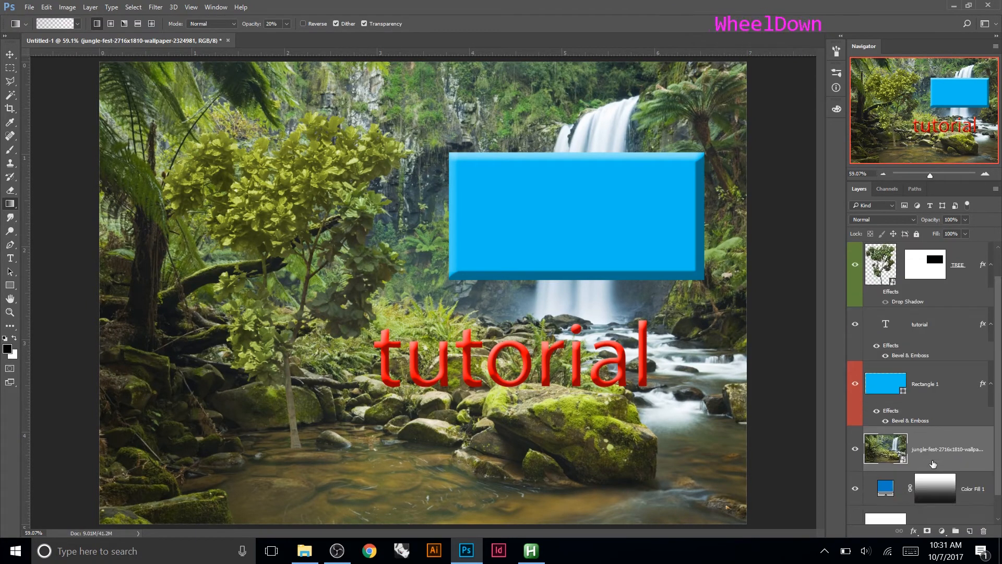
{"action": "scroll", "coordinate": [933, 463], "scroll_direction": "down", "scroll_amount": 1}
{"action": "scroll", "coordinate": [936, 466], "scroll_direction": "up", "scroll_amount": 5}
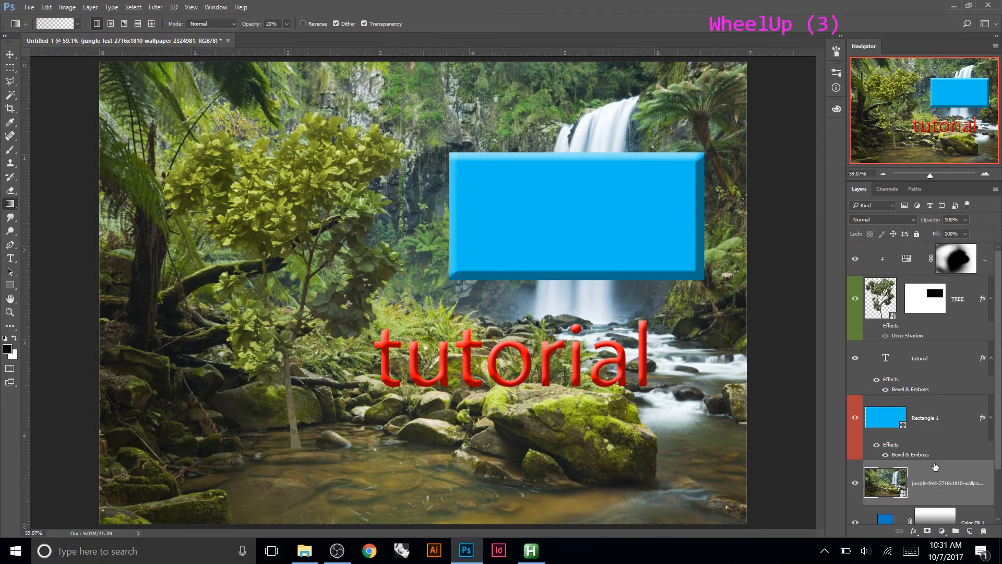
{"action": "scroll", "coordinate": [902, 266], "scroll_direction": "down", "scroll_amount": 5}
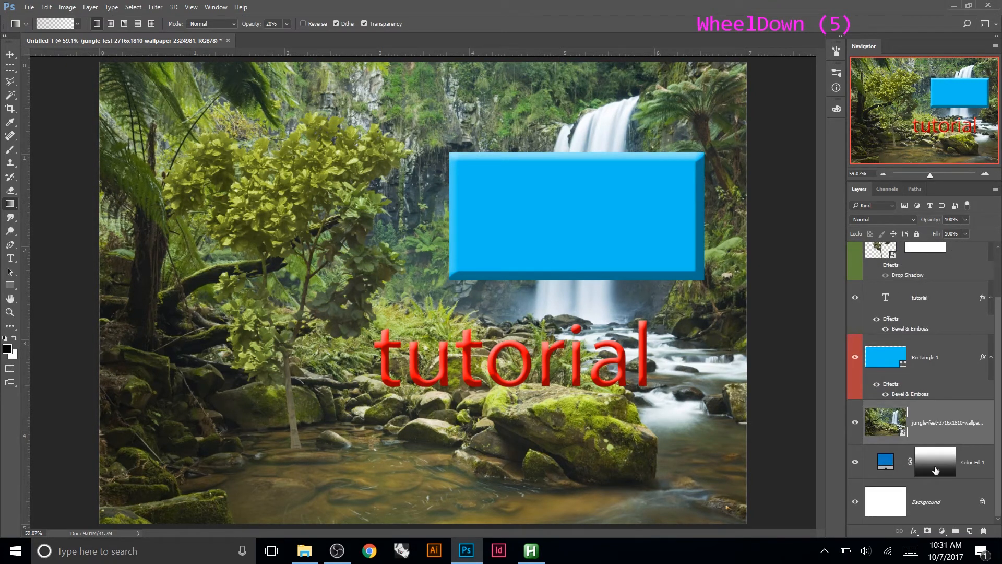
{"action": "scroll", "coordinate": [944, 412], "scroll_direction": "up", "scroll_amount": 2}
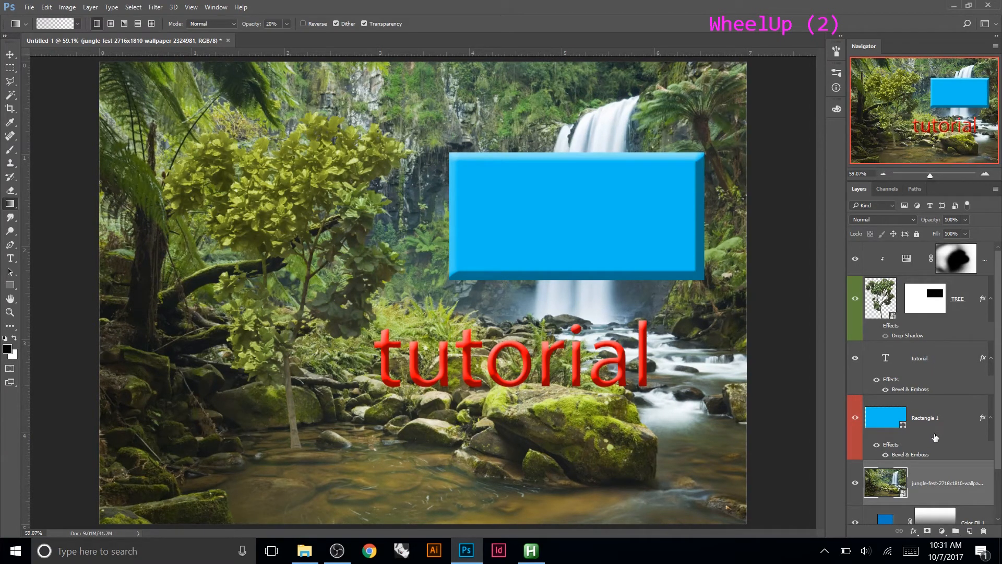
{"action": "scroll", "coordinate": [937, 399], "scroll_direction": "down", "scroll_amount": 2}
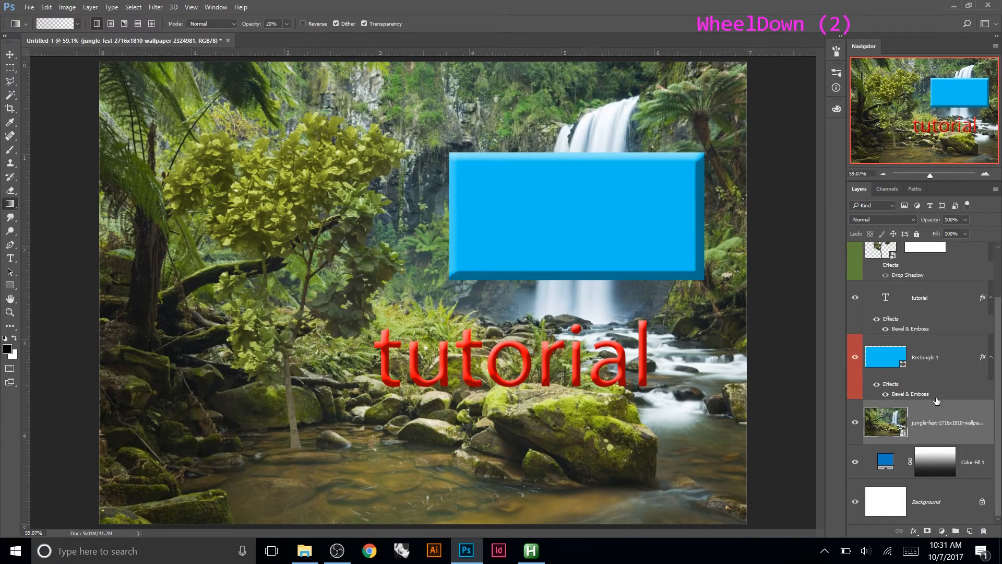
{"action": "scroll", "coordinate": [937, 401], "scroll_direction": "up", "scroll_amount": 2}
{"action": "scroll", "coordinate": [917, 410], "scroll_direction": "down", "scroll_amount": 2}
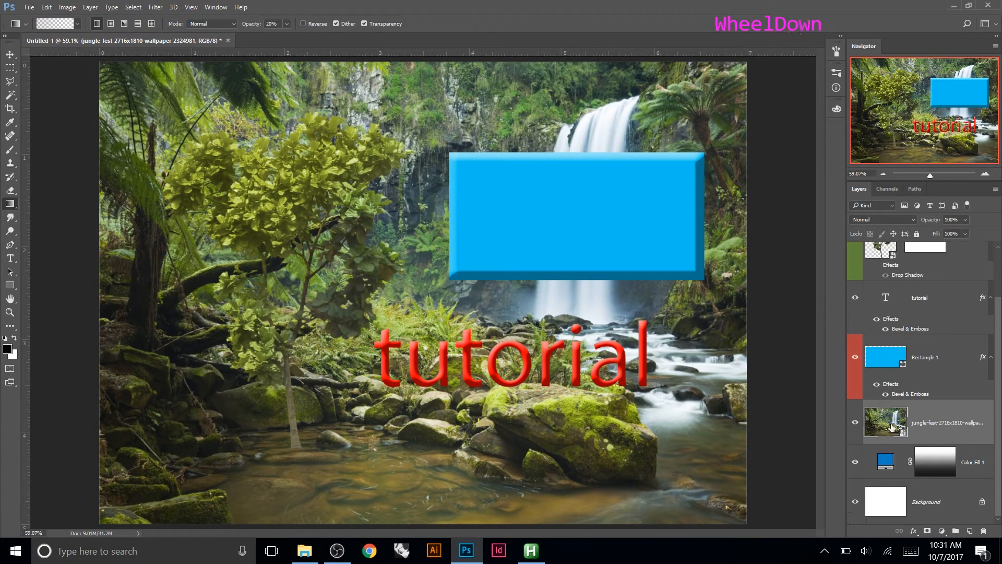
- Move the Color Fill 1 layer above the jungle photo and set its blend mode to Overlay
{"action": "left_click", "coordinate": [885, 462]}
{"action": "left_click", "coordinate": [885, 462]}
{"action": "left_click_drag", "start_coordinate": [885, 462], "coordinate": [895, 418]}
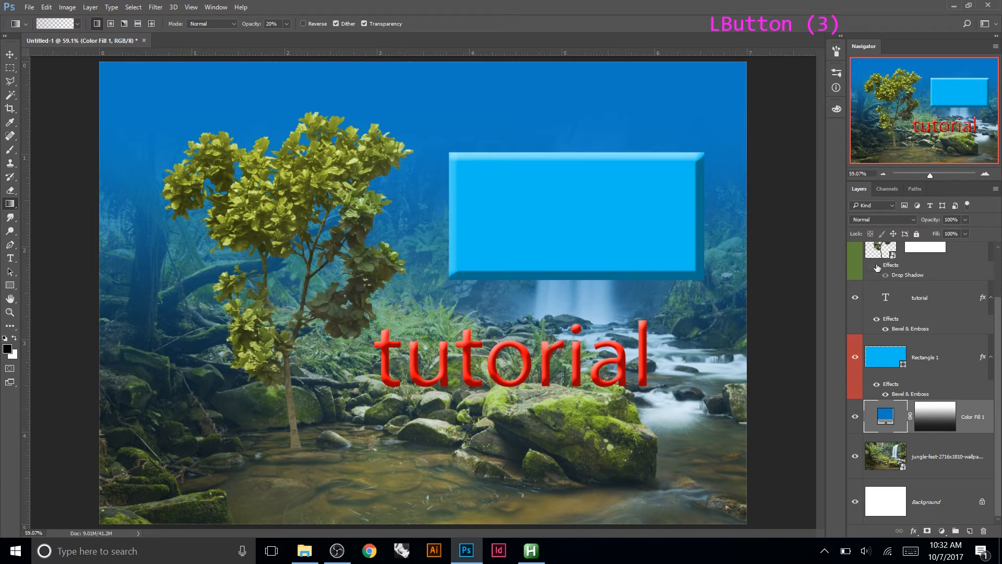
{"action": "left_click", "coordinate": [883, 219]}
{"action": "left_click", "coordinate": [873, 323]}
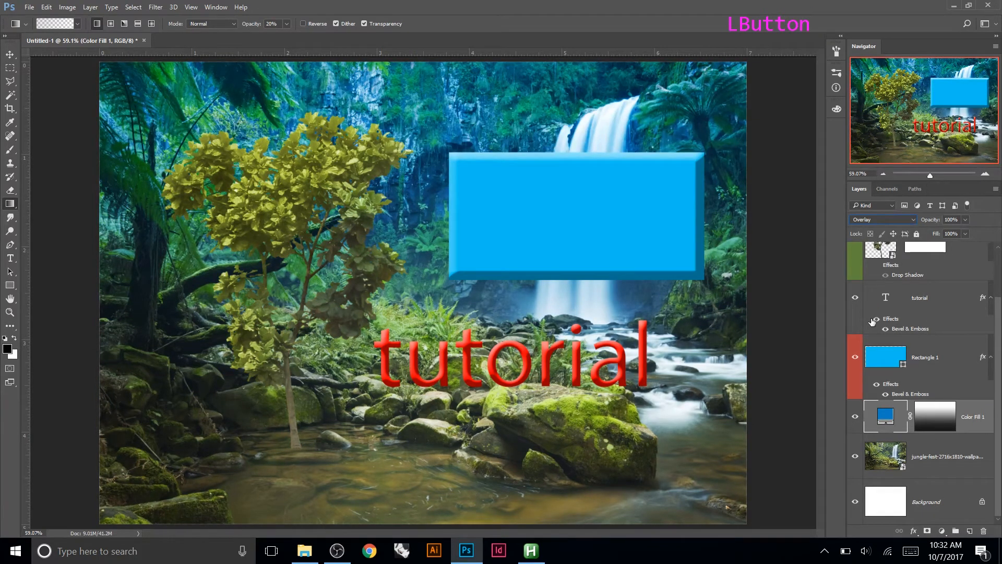
- Unlock the white Background layer so it becomes a regular layer
{"action": "left_click", "coordinate": [946, 445]}
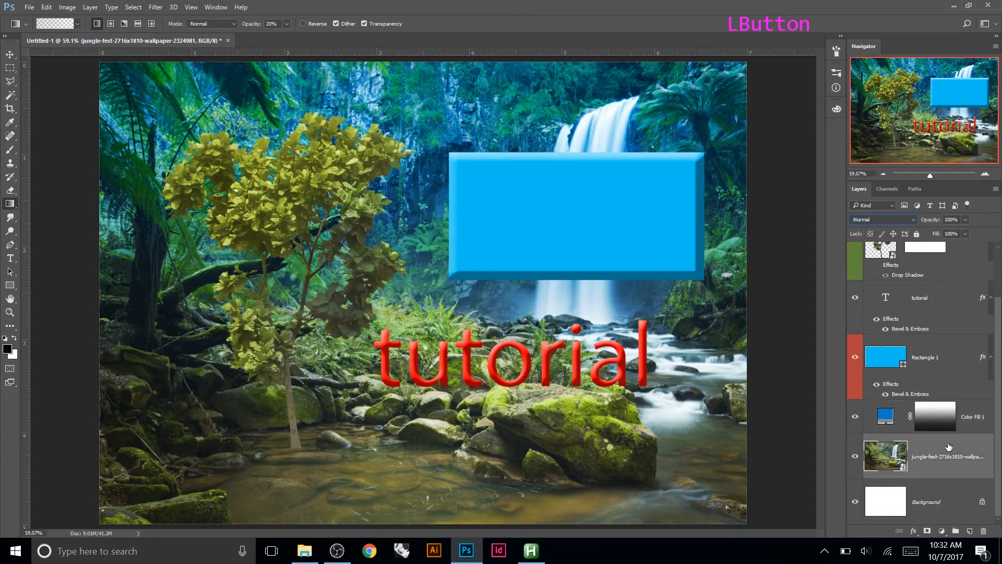
{"action": "double_click", "coordinate": [881, 419]}
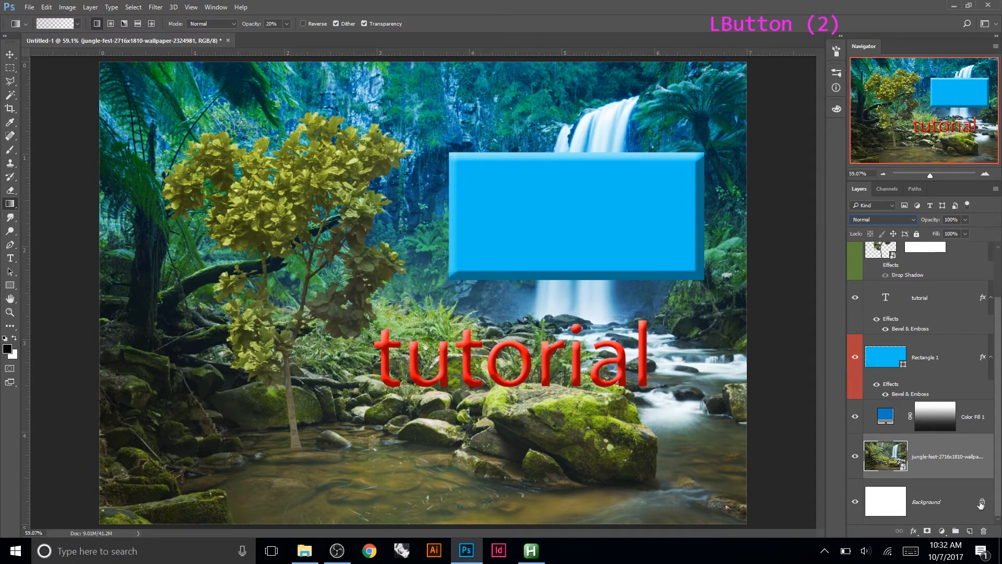
{"action": "left_click", "coordinate": [983, 503]}
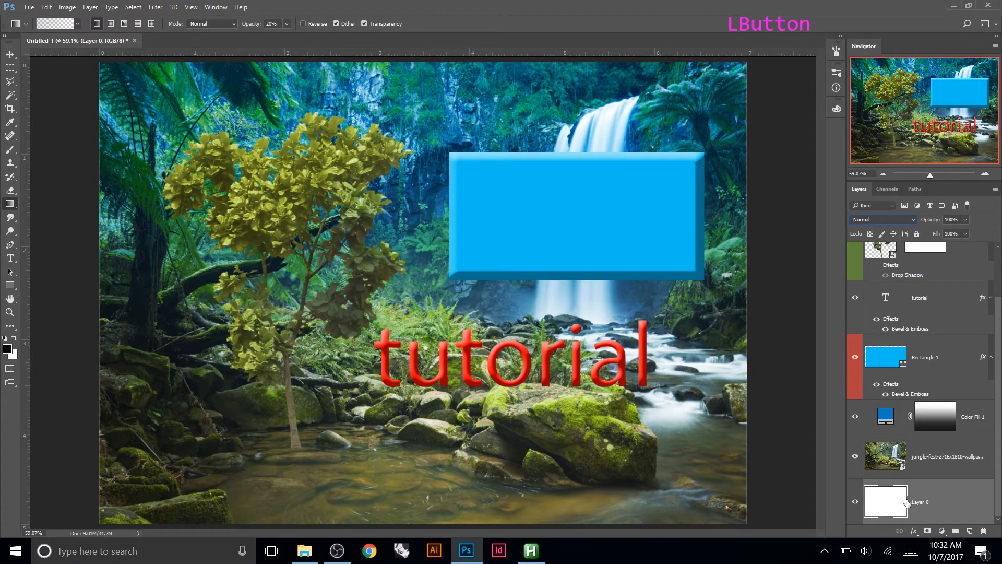
{"action": "scroll", "coordinate": [882, 454], "scroll_direction": "down", "scroll_amount": 3}
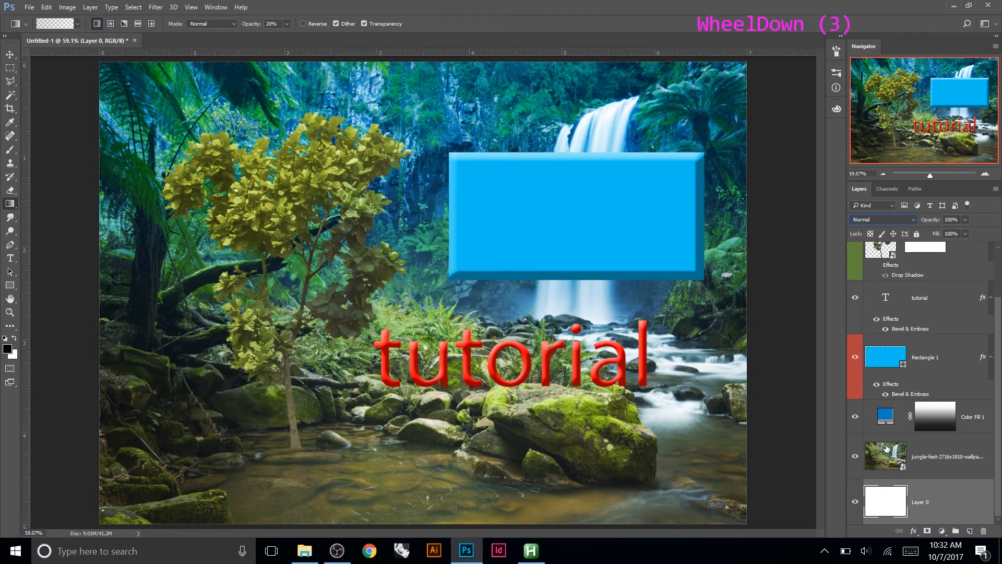
- Group the Color Fill 1, jungle photo and white base layers, and name the group Background
{"action": "left_click", "coordinate": [935, 455]}
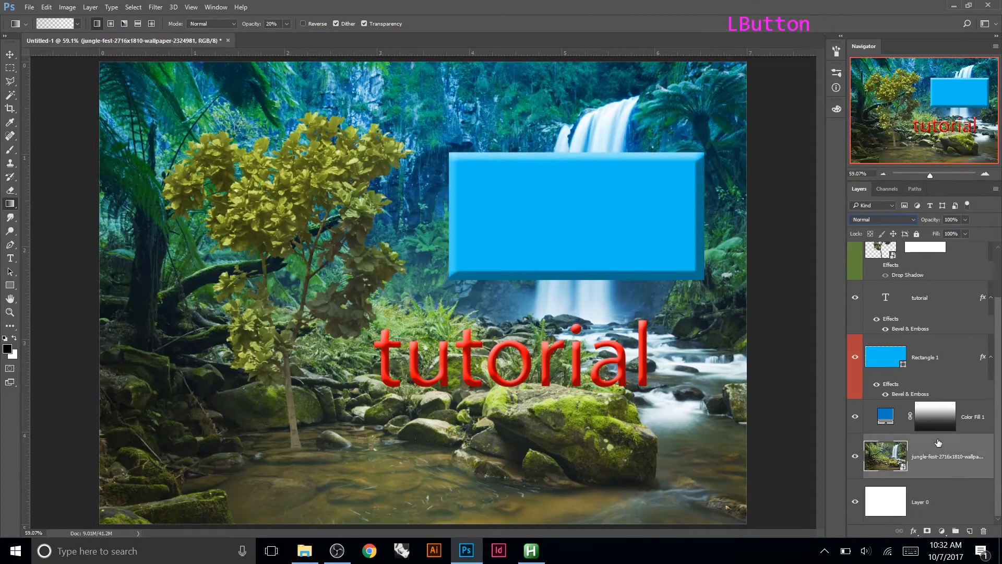
{"action": "left_click", "coordinate": [963, 415]}
{"action": "left_click", "coordinate": [945, 508]}
{"action": "left_click", "coordinate": [967, 421]}
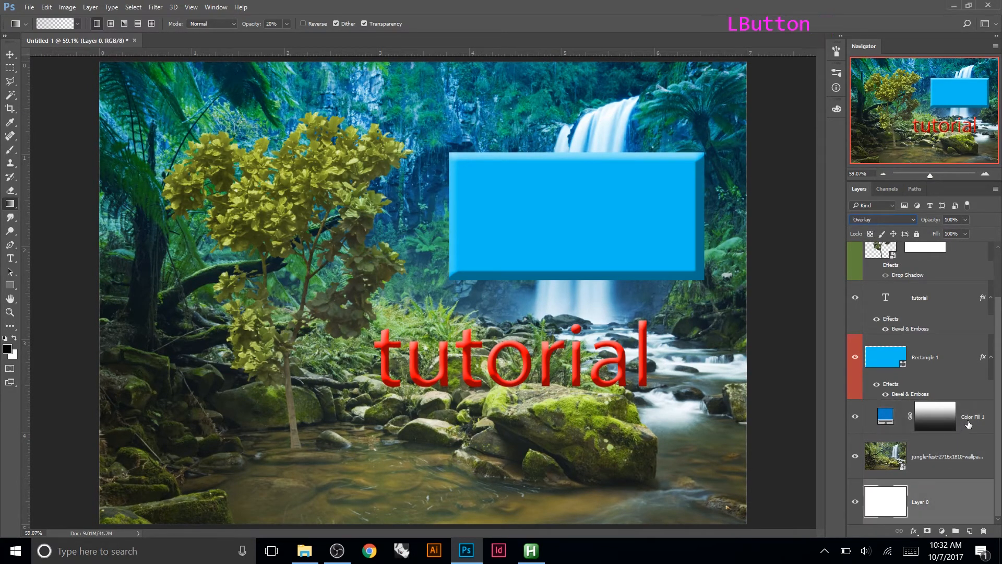
{"action": "left_click", "coordinate": [945, 489], "text": "shift"}
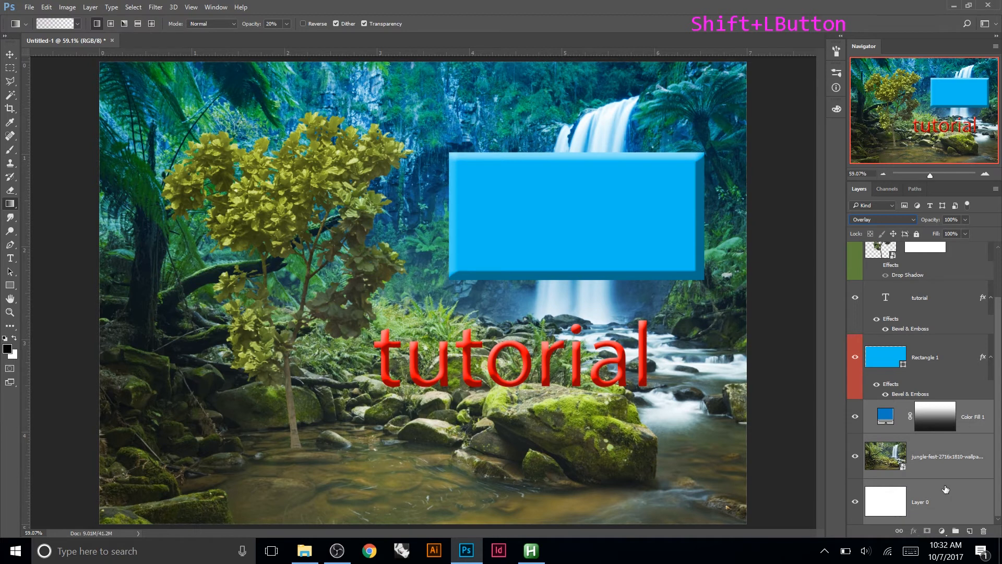
{"action": "left_click", "coordinate": [958, 533]}
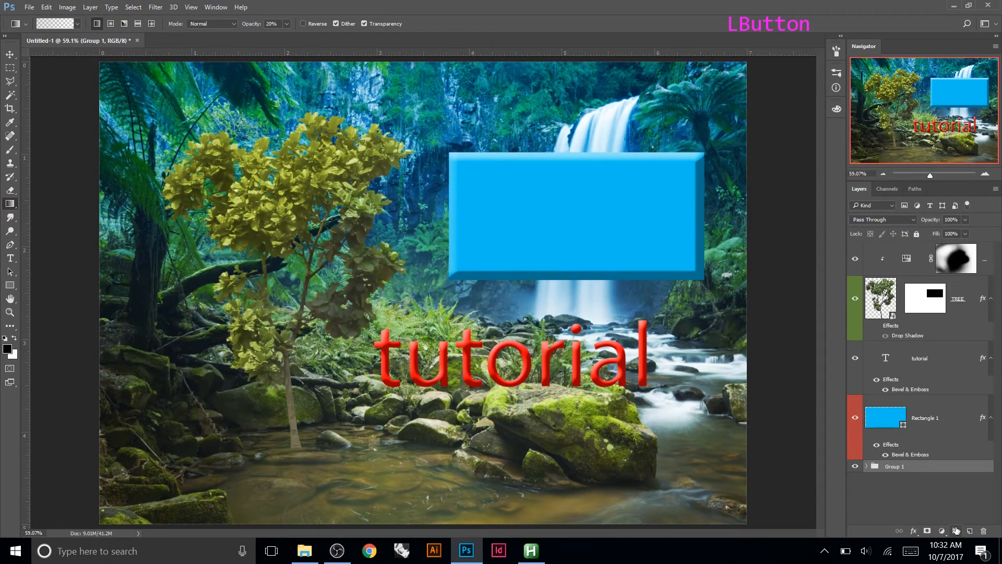
{"action": "double_click", "coordinate": [896, 467]}
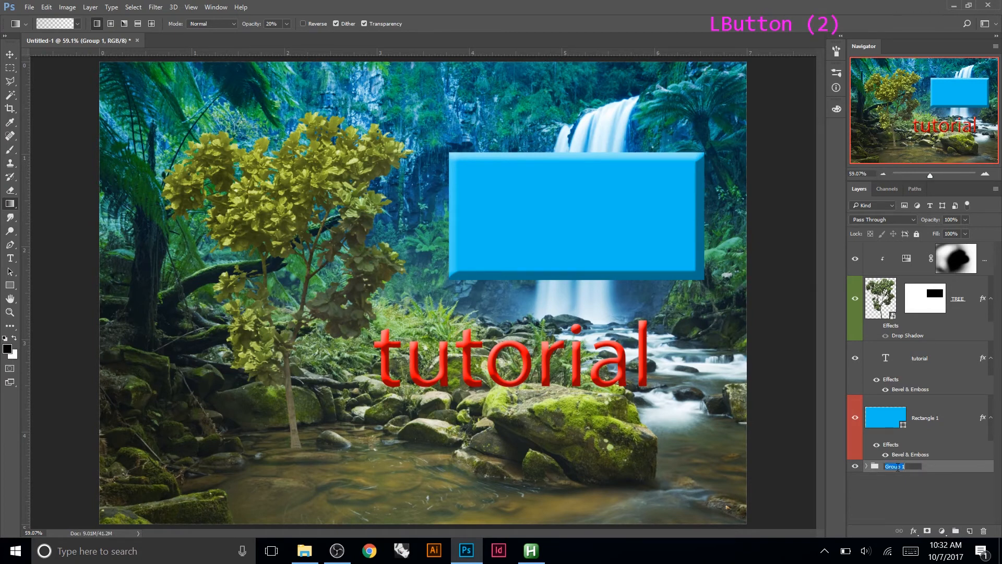
{"action": "type", "text": "Ba"}
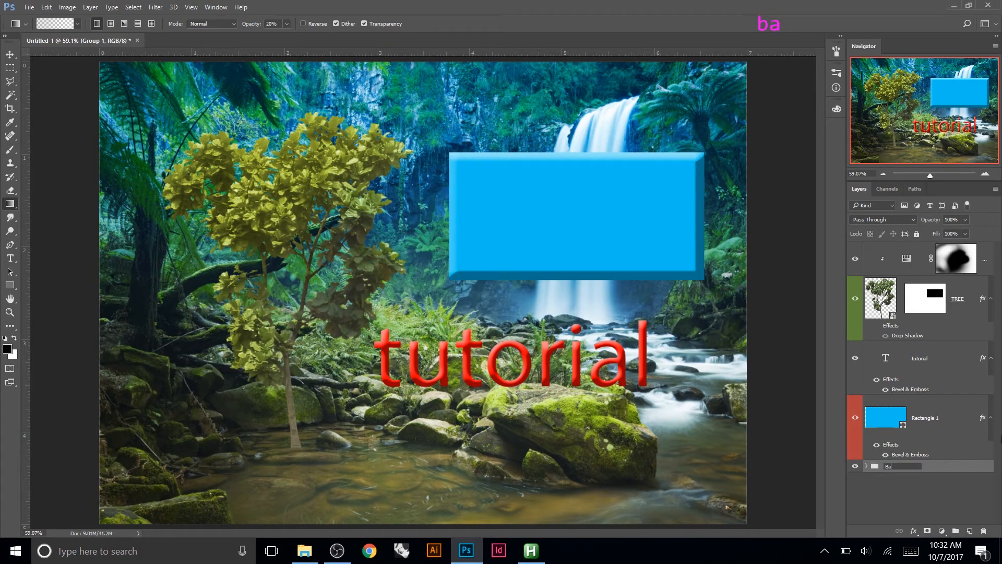
{"action": "type", "text": "ckground"}
{"action": "key", "text": "Return"}
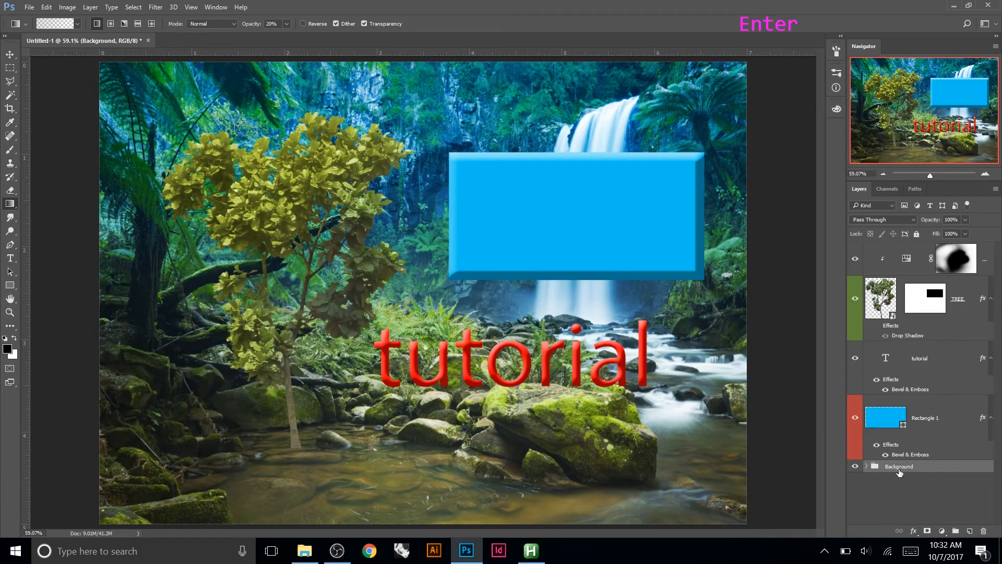
- Undo the naming and creation of the Background group
{"action": "key", "text": "ctrl+z"}
{"action": "key", "text": "ctrl+z"}
{"action": "key", "text": "ctrl+alt+z"}
{"action": "key", "text": "ctrl+alt+z"}
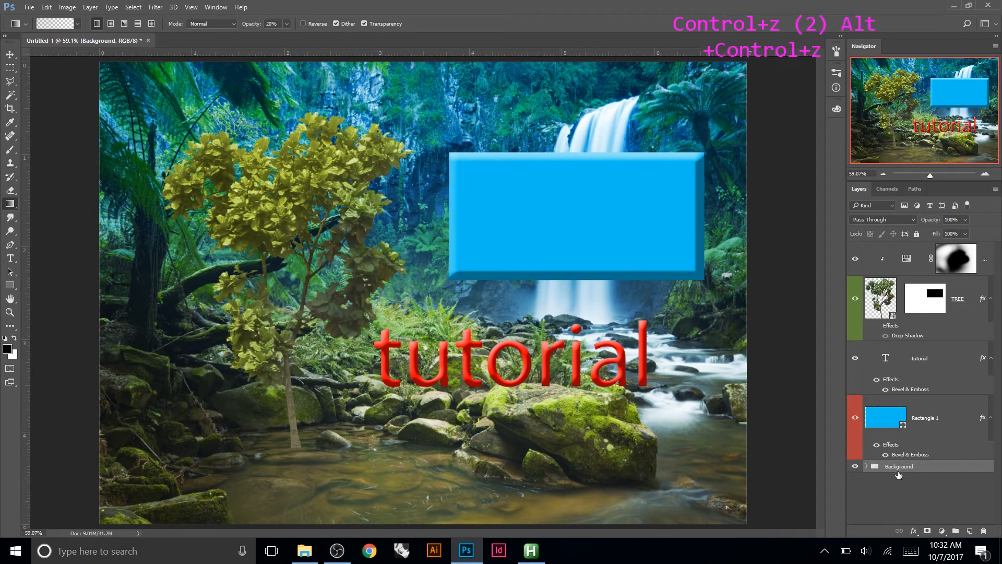
- Create a group named BG from the Color Fill 1, jungle photo and white base layers
{"action": "left_click", "coordinate": [971, 426], "text": "shift"}
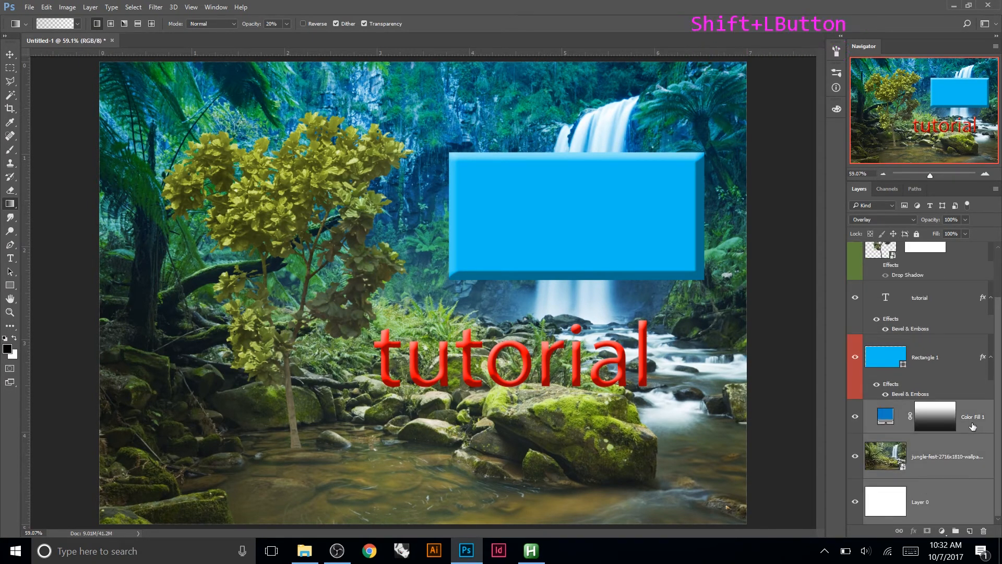
{"action": "right_click", "coordinate": [971, 426]}
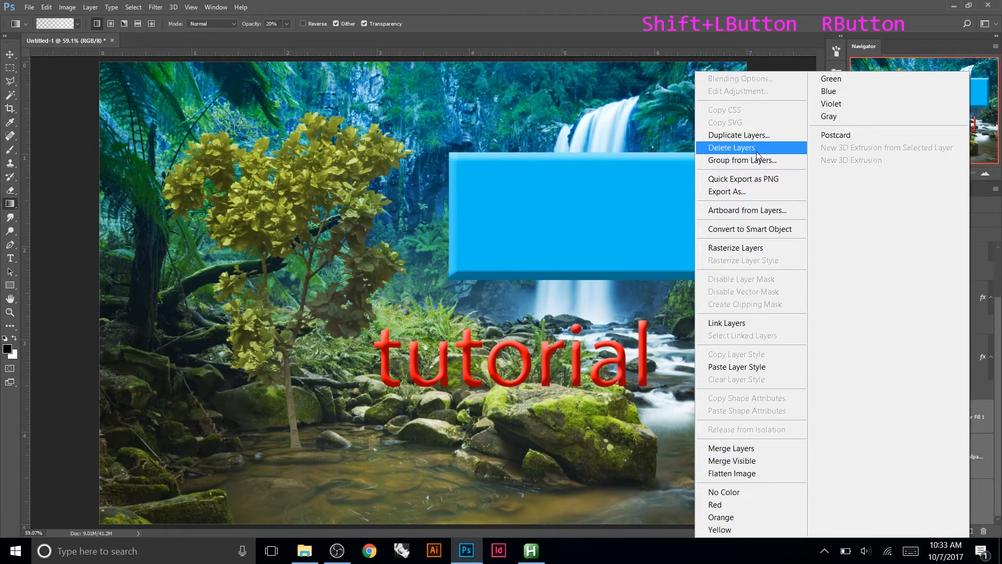
{"action": "left_click", "coordinate": [782, 160]}
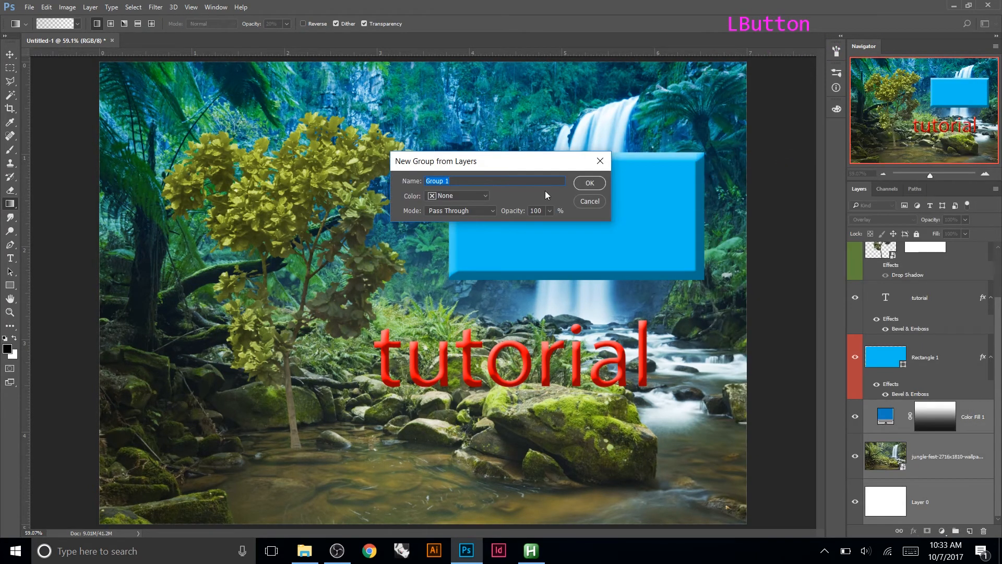
{"action": "type", "text": "BG"}
{"action": "left_click", "coordinate": [590, 183]}
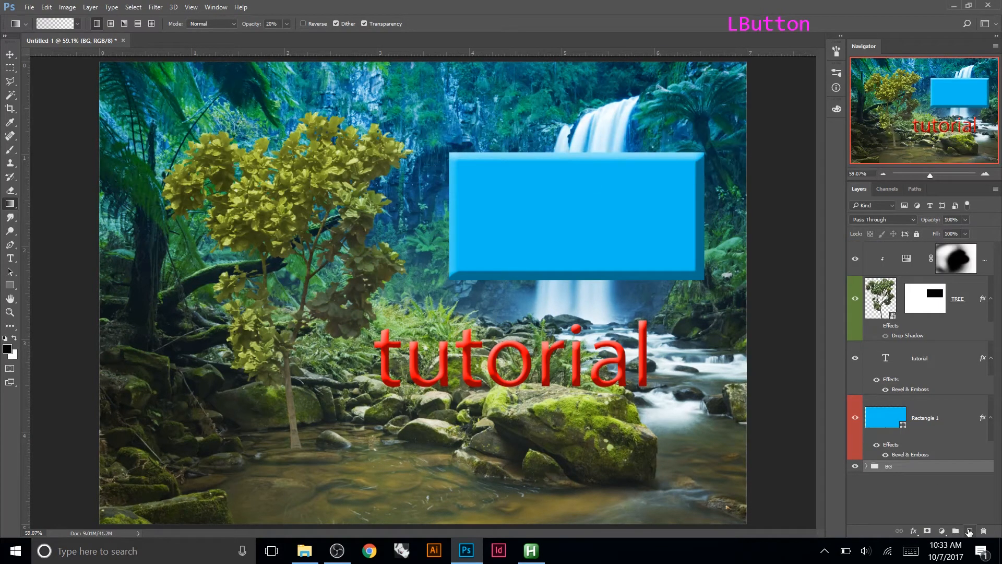
- Add a new empty layer directly above the BG group
{"action": "left_click", "coordinate": [967, 499]}
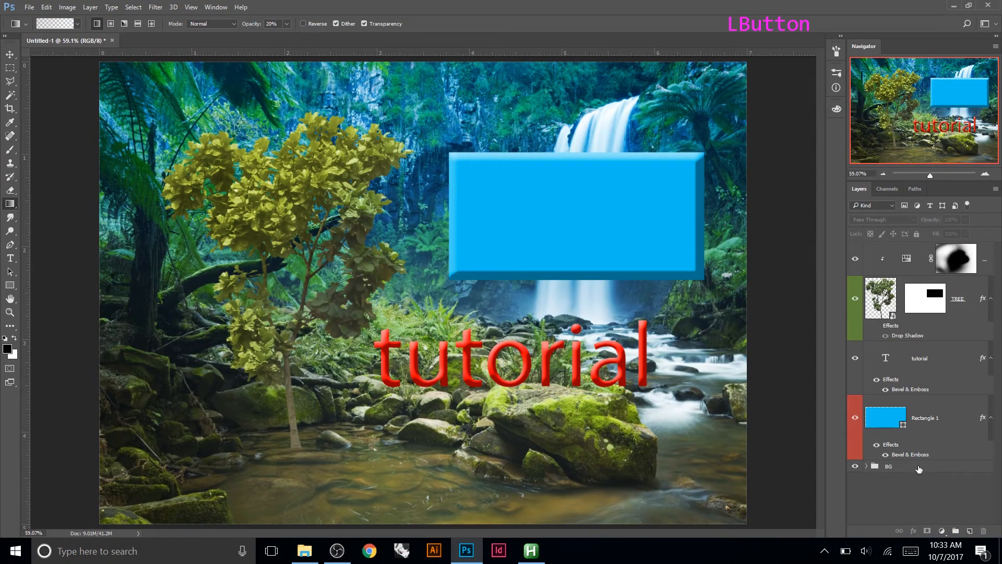
{"action": "left_click", "coordinate": [917, 469]}
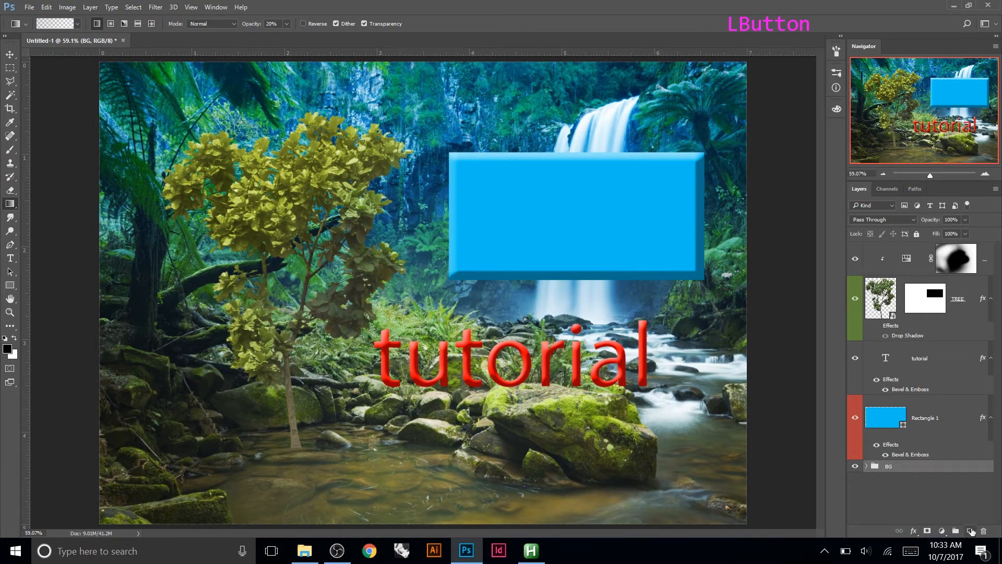
{"action": "left_click", "coordinate": [971, 531]}
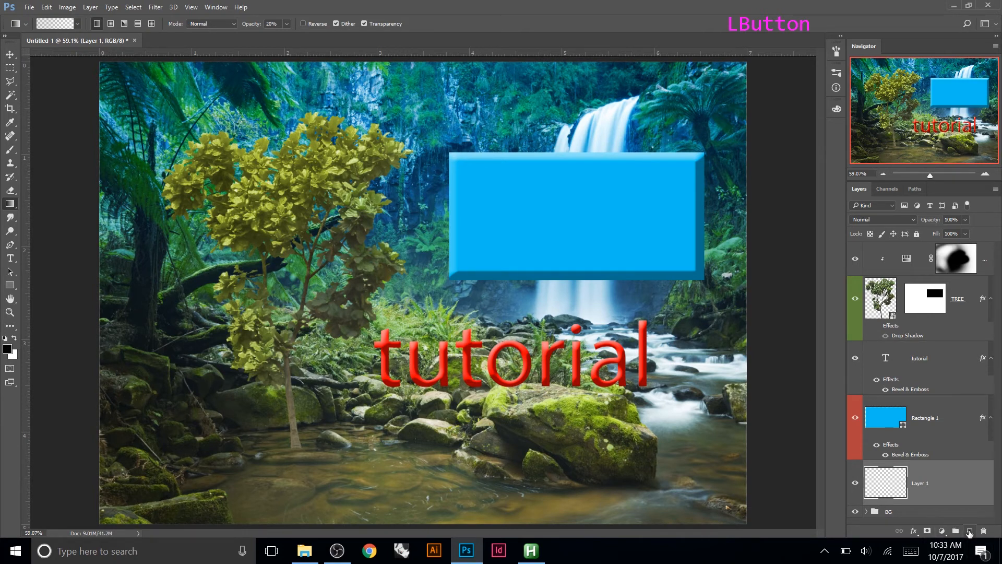
- Add another empty layer beneath the new one, between it and the BG group, and delete it
{"action": "left_click", "coordinate": [970, 532], "text": "ctrl"}
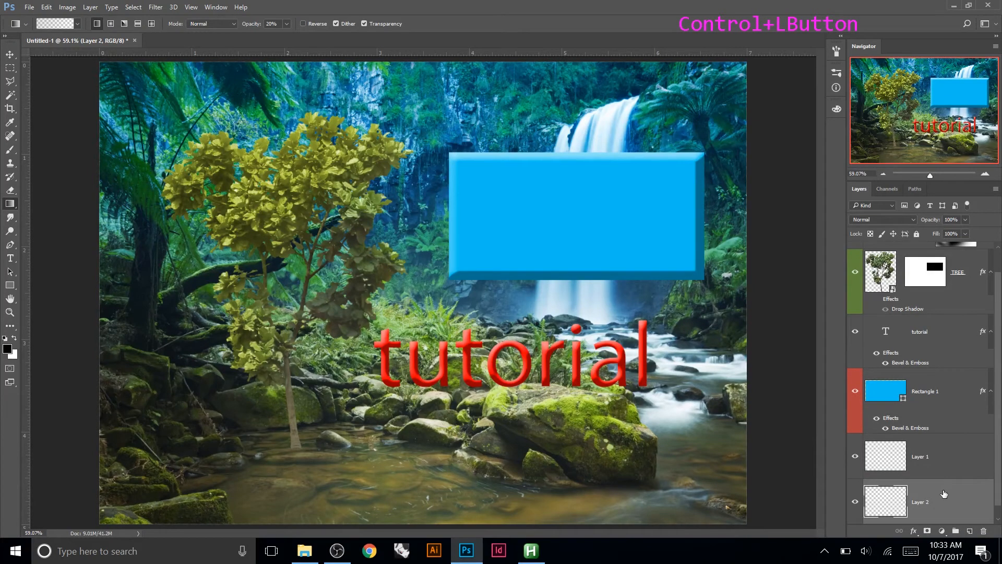
{"action": "scroll", "coordinate": [924, 455], "scroll_direction": "down", "scroll_amount": 2}
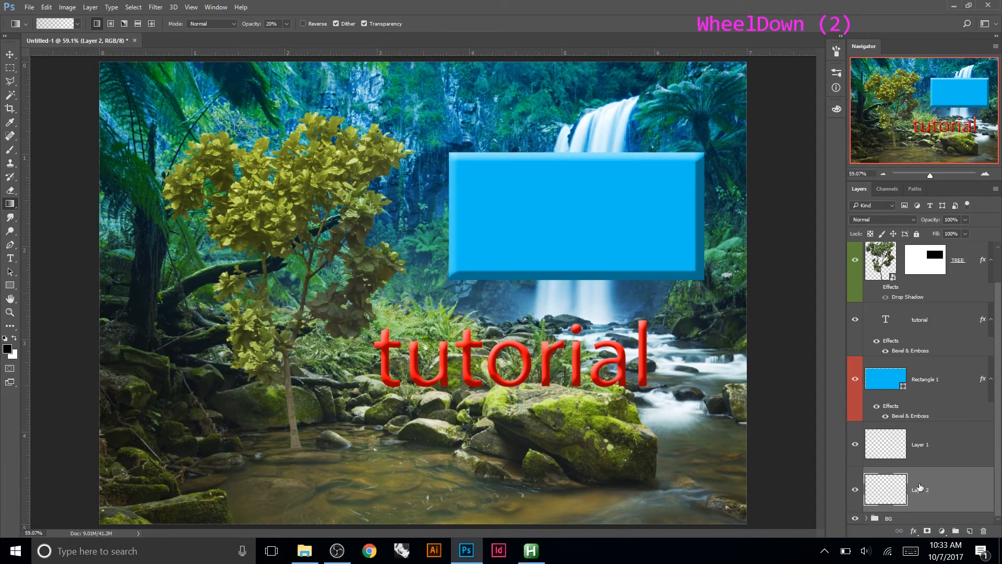
{"action": "key", "text": "Delete"}
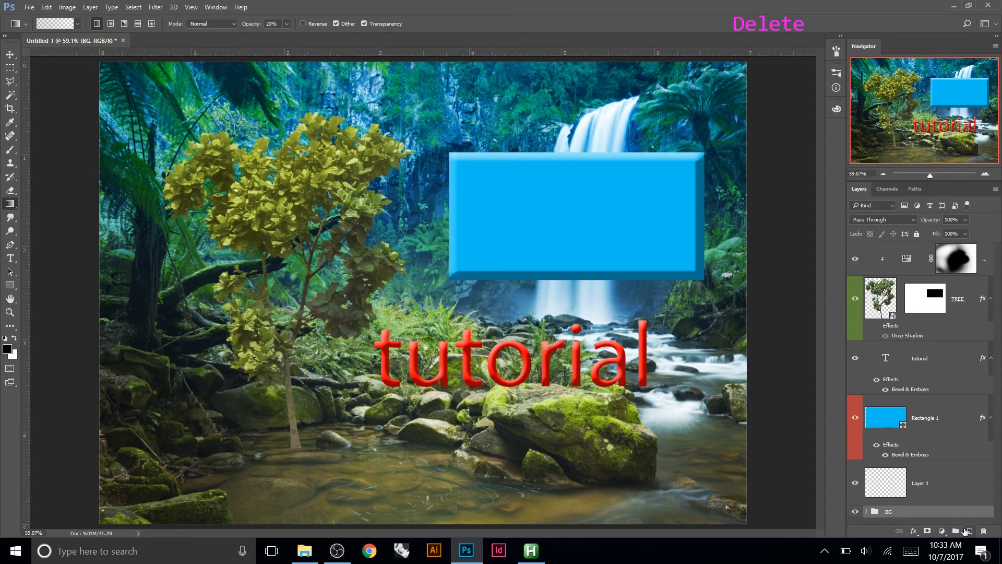
- Add two empty layers above the BG group, the first with default New Layer settings, and another directly beneath Rectangle 1
{"action": "left_click", "coordinate": [969, 531], "text": "alt"}
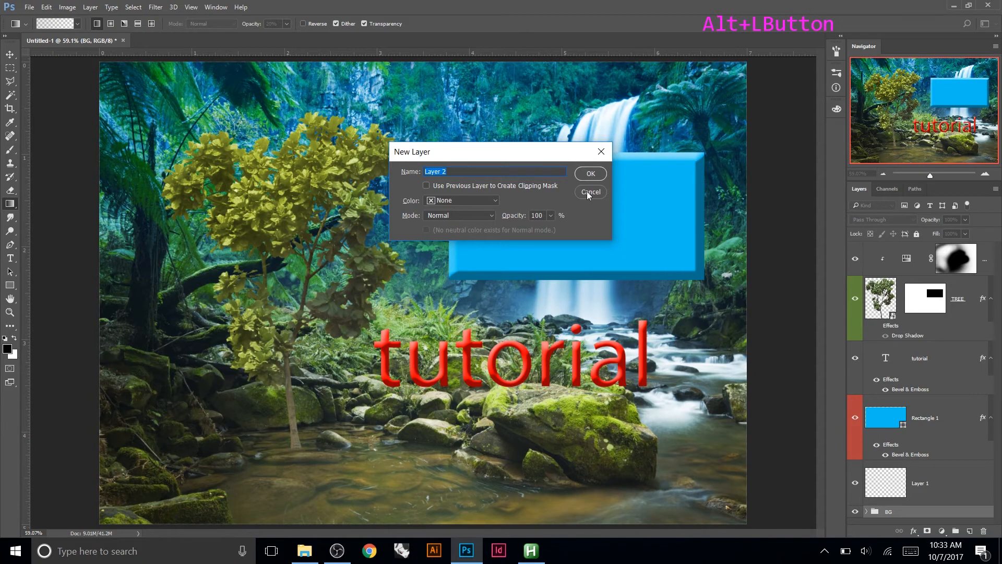
{"action": "left_click", "coordinate": [585, 175]}
{"action": "scroll", "coordinate": [894, 374], "scroll_direction": "down", "scroll_amount": 5}
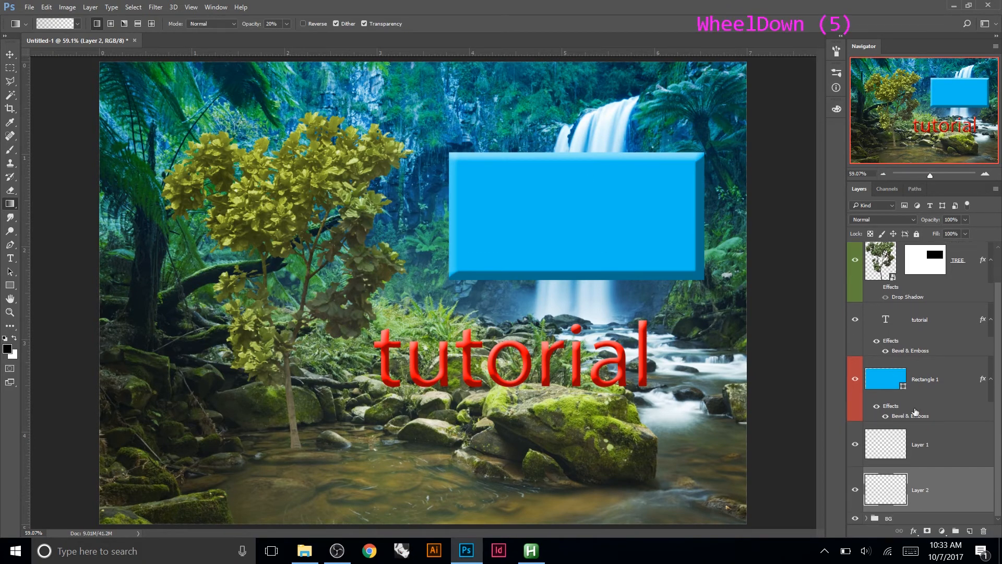
{"action": "left_click", "coordinate": [969, 531], "text": "shift"}
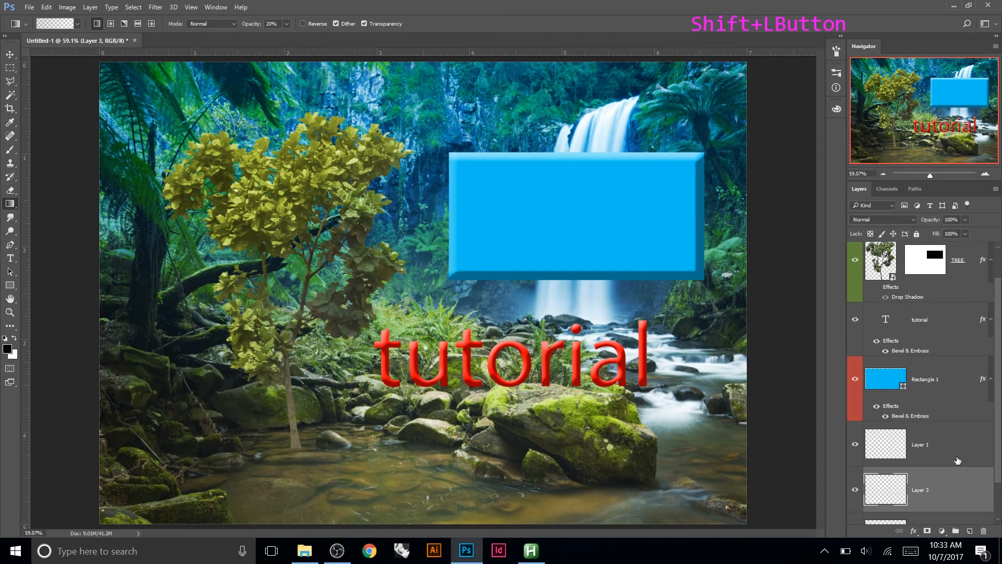
{"action": "scroll", "coordinate": [958, 460], "scroll_direction": "down", "scroll_amount": 5}
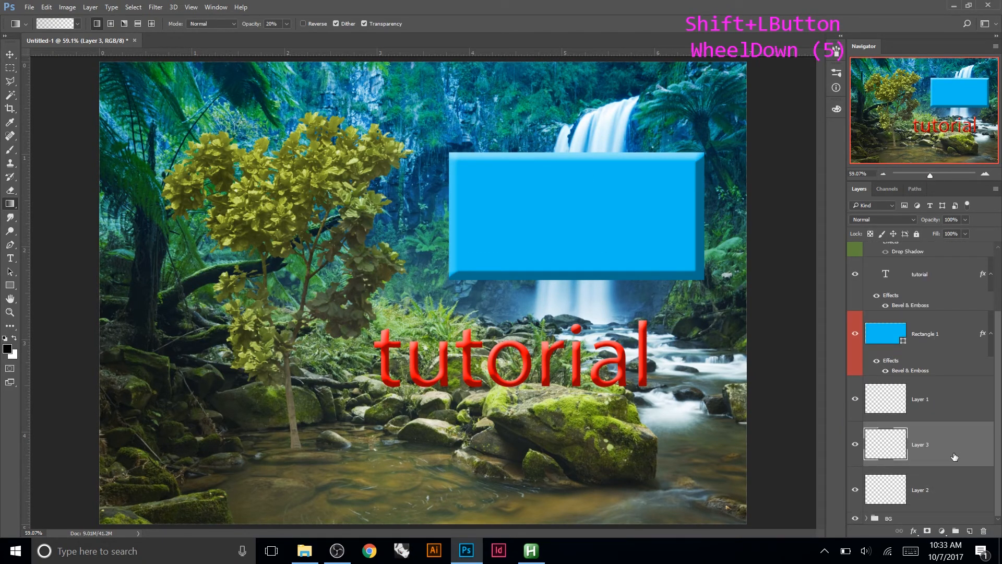
{"action": "left_click", "coordinate": [921, 344]}
{"action": "left_click", "coordinate": [970, 531], "text": "ctrl"}
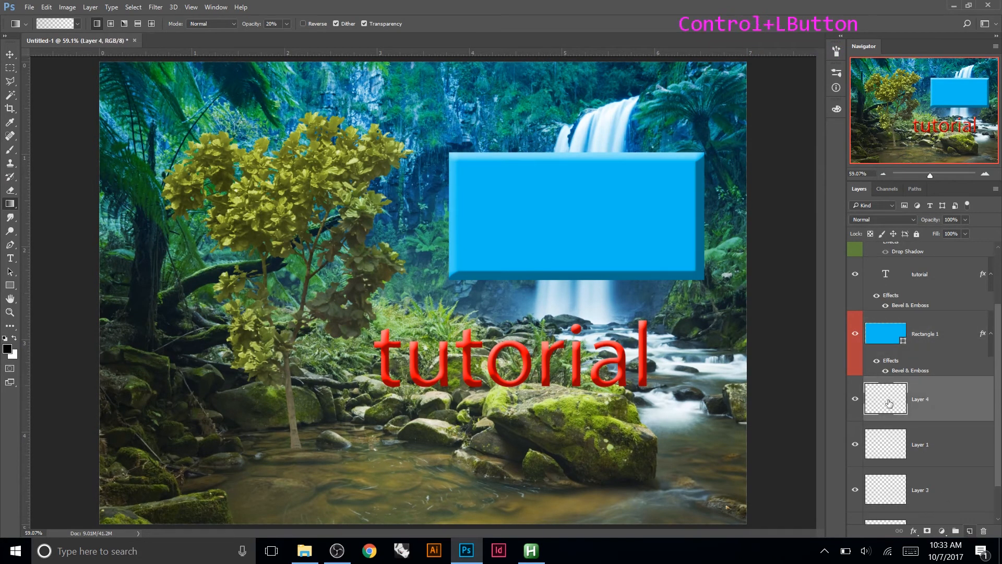
- Delete all four empty layers between Rectangle 1 and the BG group
{"action": "left_click", "coordinate": [917, 518], "text": "shift"}
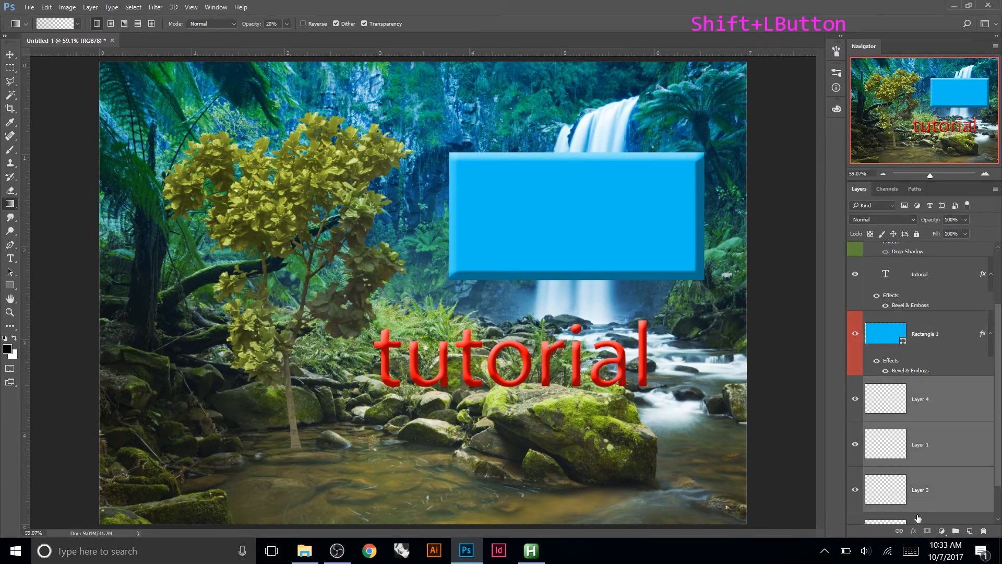
{"action": "left_click", "coordinate": [918, 518], "text": "shift"}
{"action": "key", "text": "Delete"}
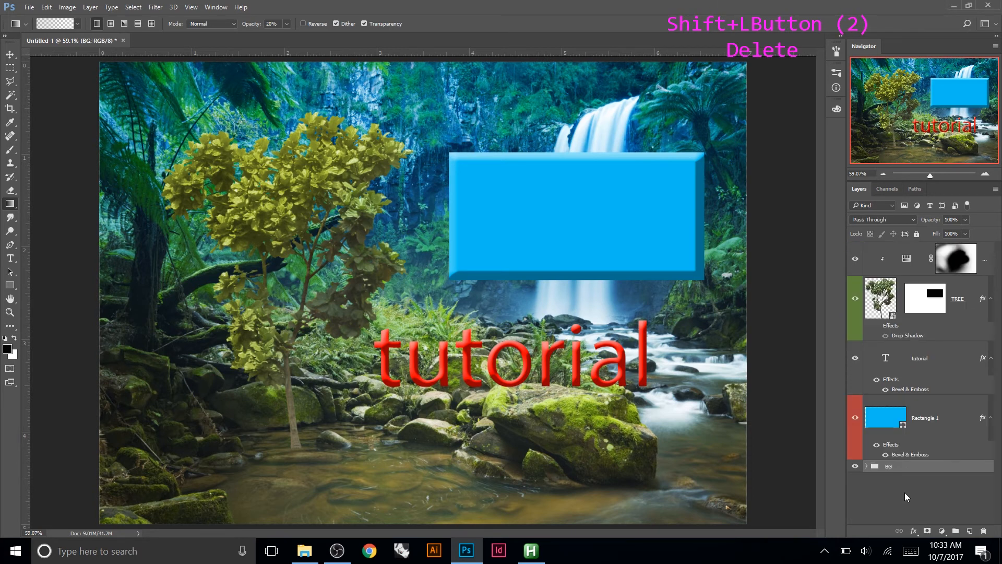
- Add an empty layer directly above the tutorial text layer and delete it, doing this twice
{"action": "left_click", "coordinate": [927, 368]}
{"action": "left_click", "coordinate": [969, 531]}
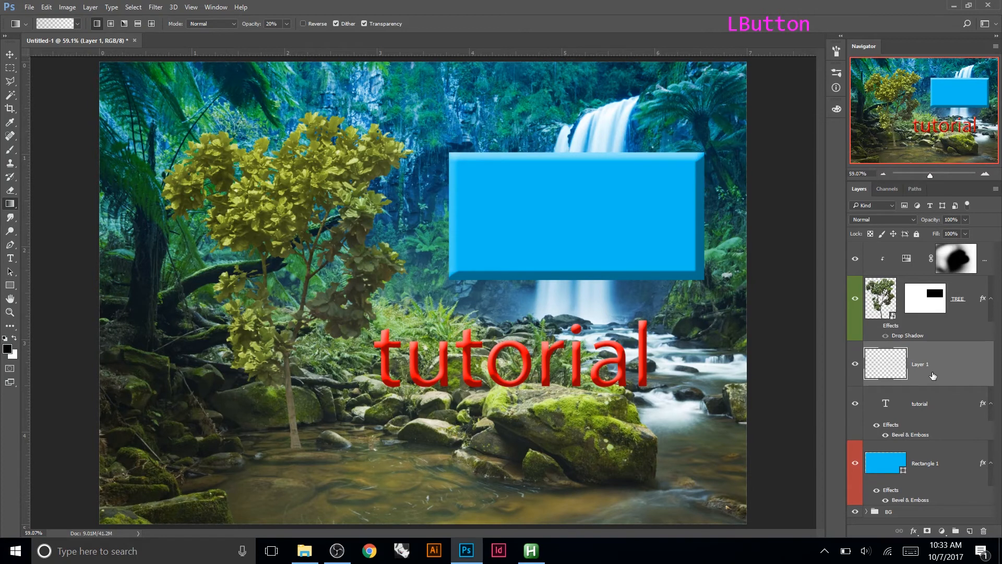
{"action": "key", "text": "Delete"}
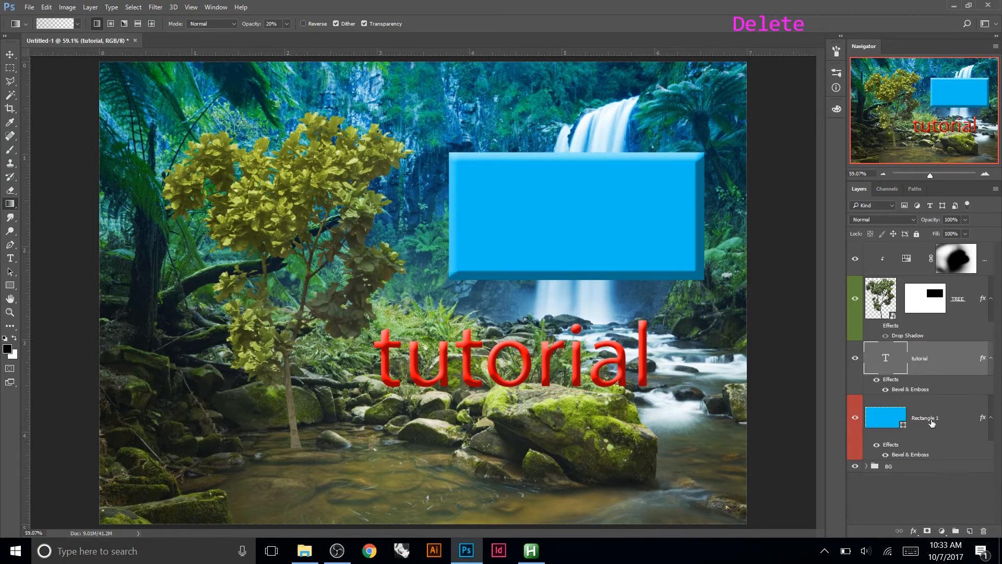
{"action": "left_click", "coordinate": [969, 531]}
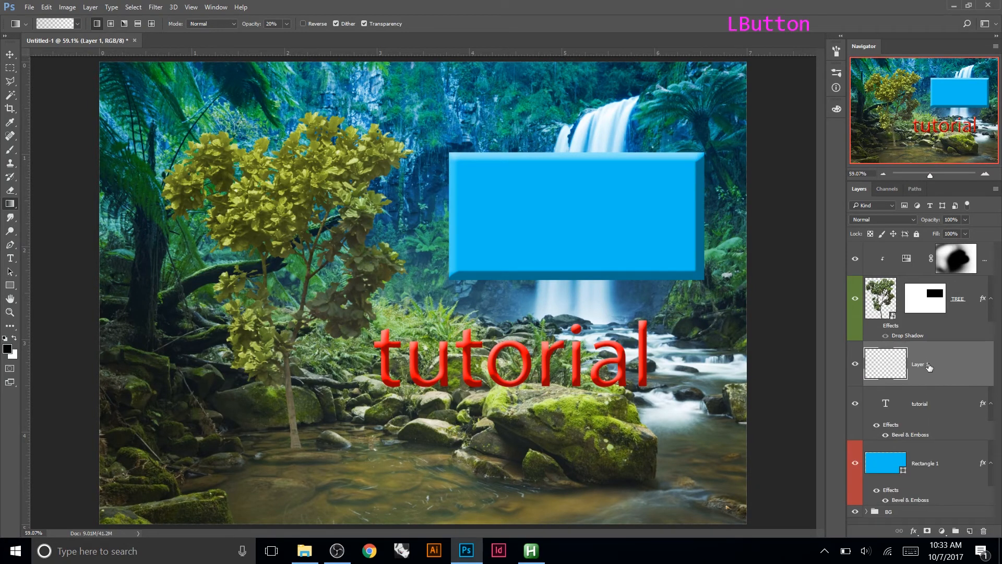
{"action": "key", "text": "Delete"}
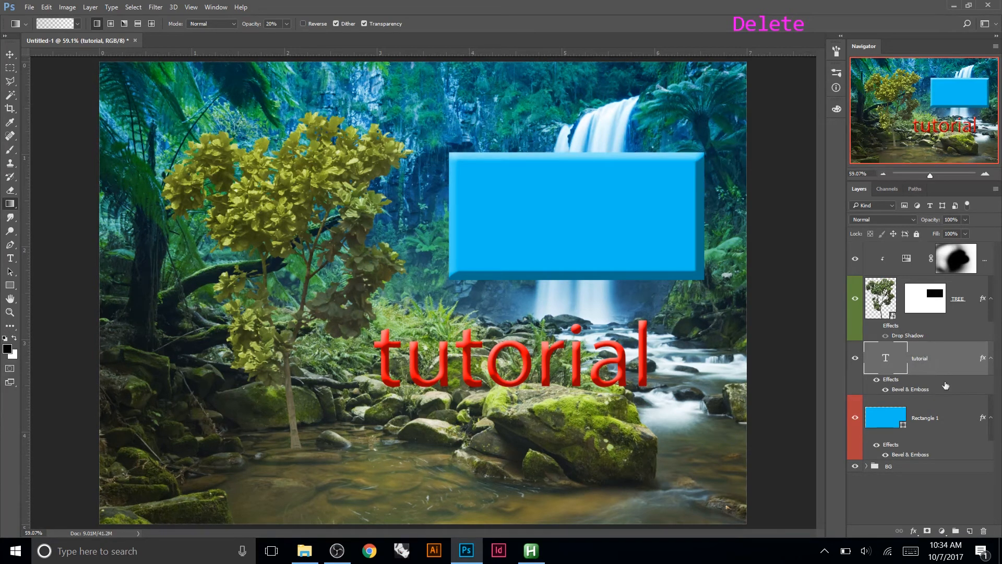
- Add an empty layer above the tutorial text layer, move it down between the text and Rectangle 1, and delete it
{"action": "left_click", "coordinate": [970, 531]}
{"action": "left_click_drag", "start_coordinate": [941, 368], "coordinate": [934, 419]}
{"action": "key", "text": "Delete"}
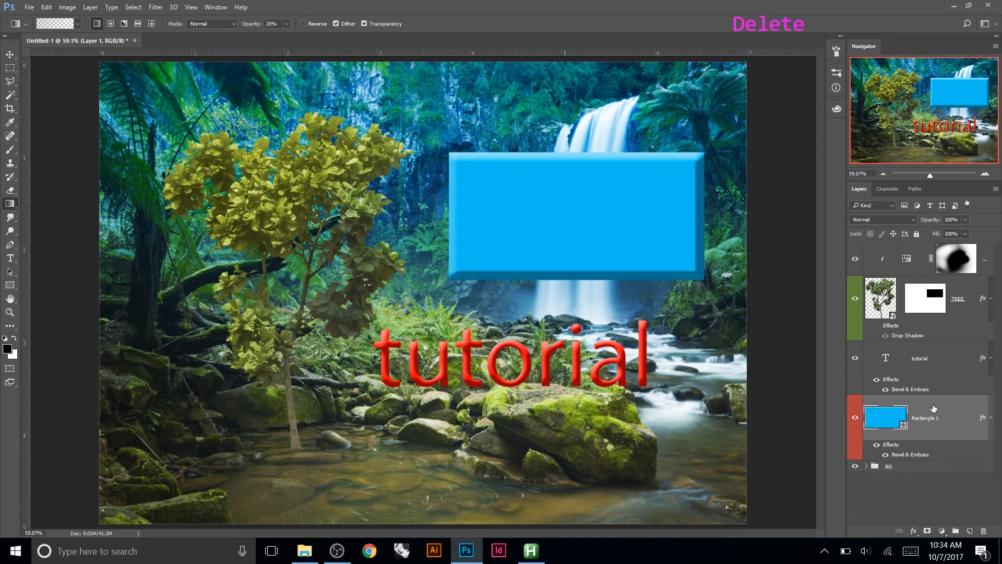
- Add an empty layer directly beneath the tutorial text layer, move it above the text, and delete it
{"action": "left_click", "coordinate": [932, 366]}
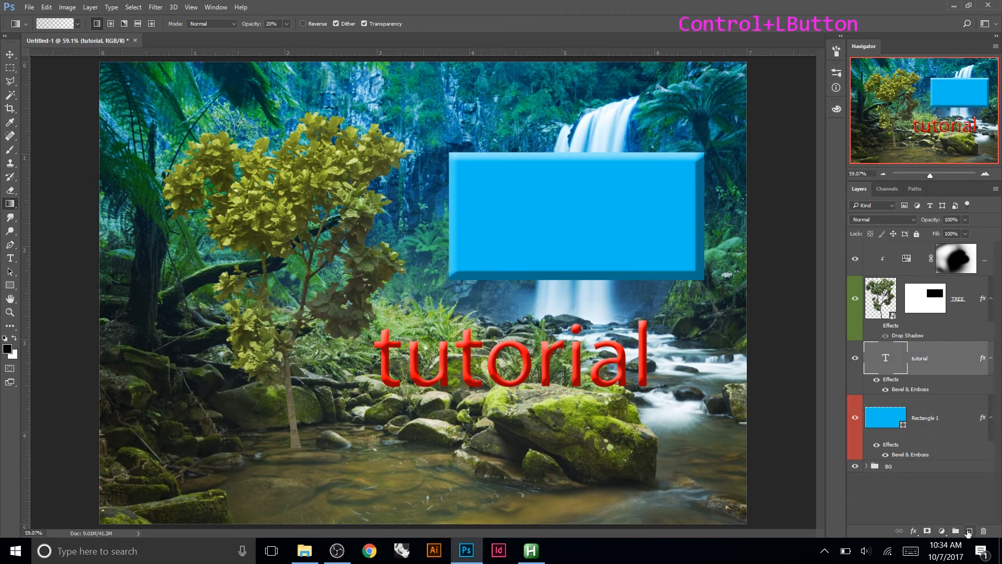
{"action": "left_click", "coordinate": [969, 531], "text": "ctrl"}
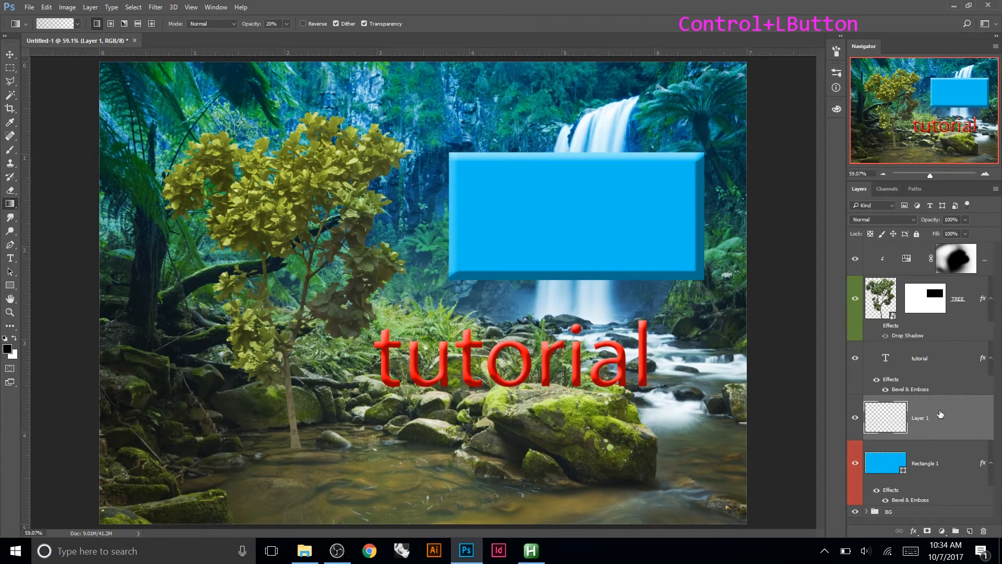
{"action": "left_click_drag", "start_coordinate": [941, 414], "coordinate": [938, 364]}
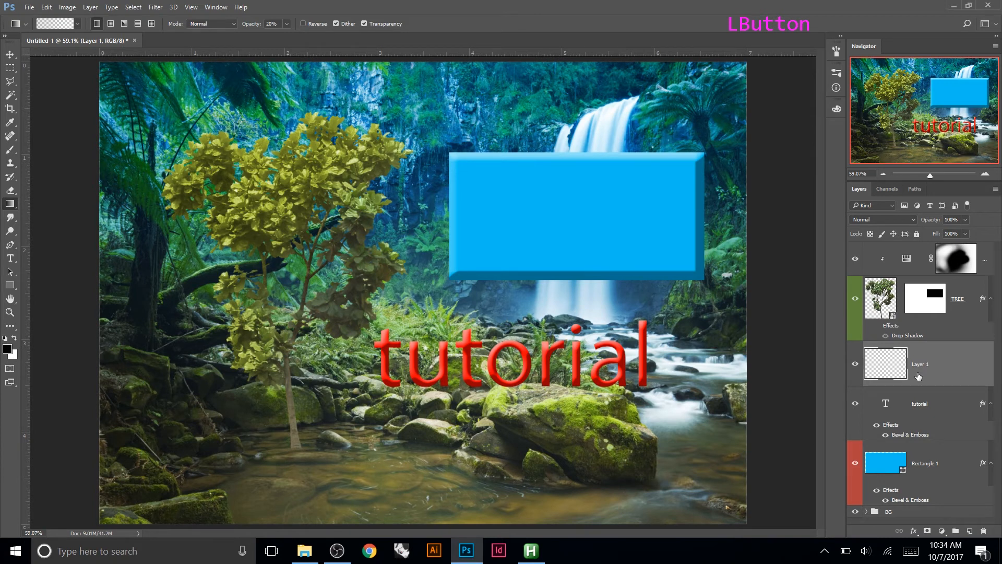
{"action": "key", "text": "Delete"}
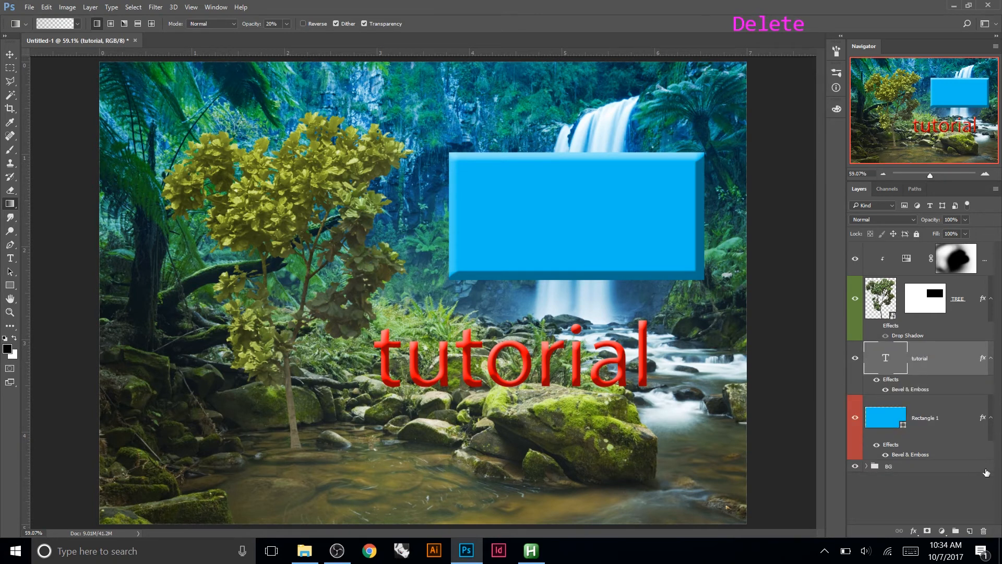
- Delete the tutorial text layer and undo the deletion, once directly and once through the delete confirmation
{"action": "left_click", "coordinate": [948, 363]}
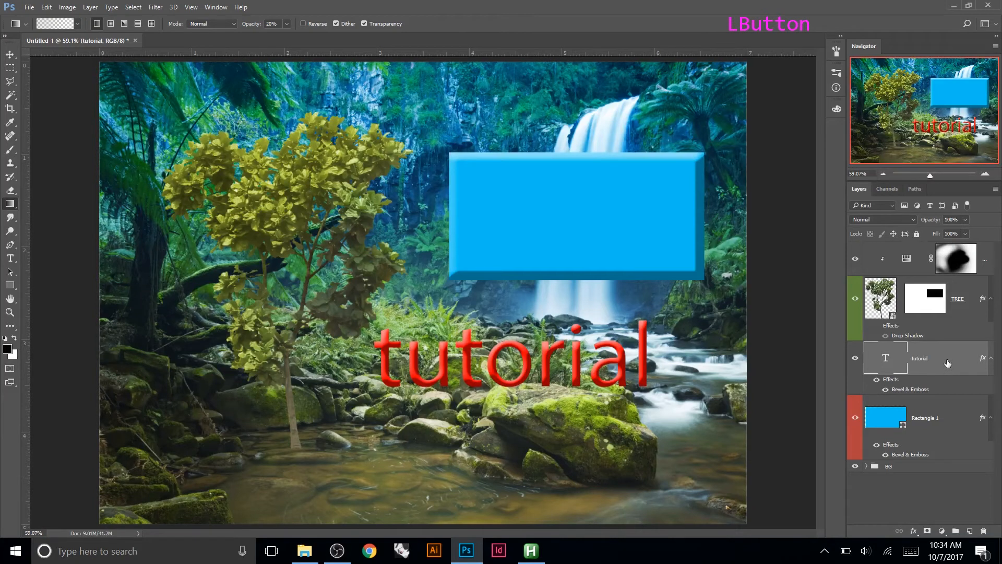
{"action": "key", "text": "Delete"}
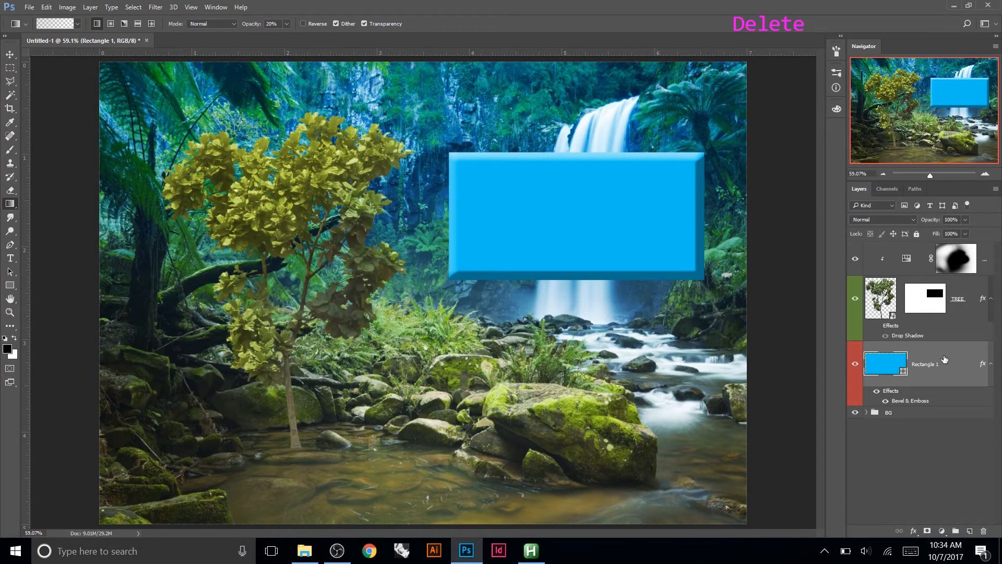
{"action": "key", "text": "ctrl+z"}
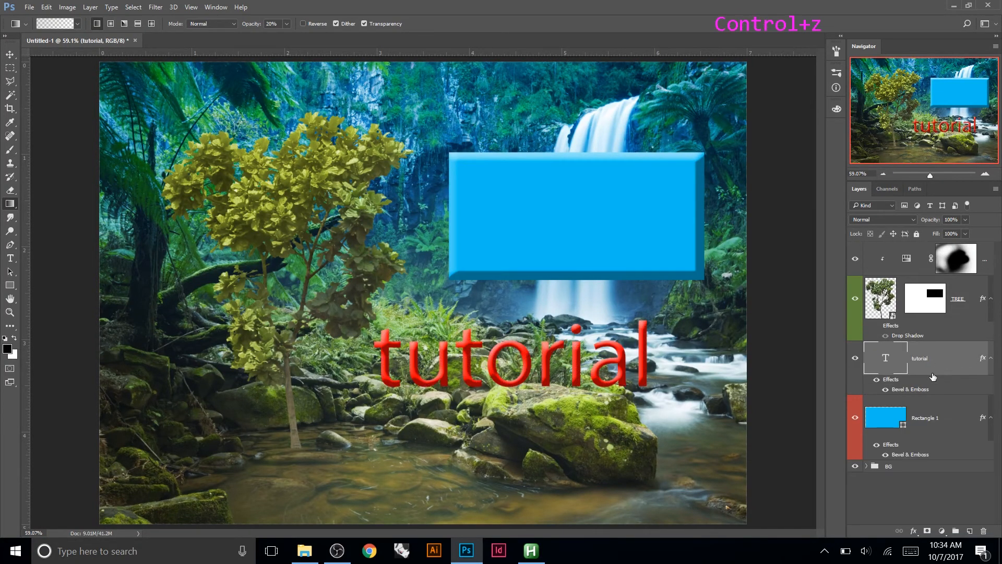
{"action": "left_click", "coordinate": [983, 531]}
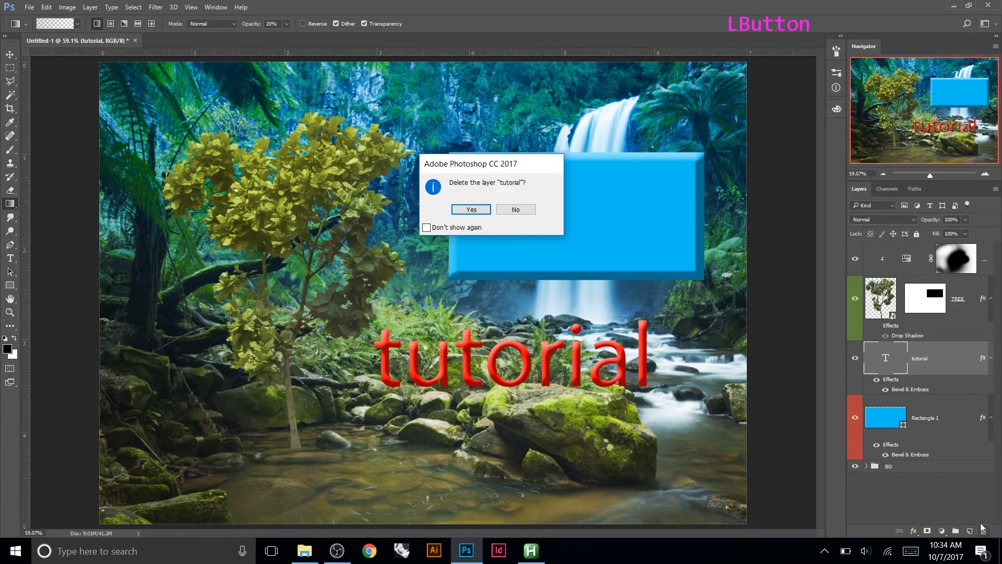
{"action": "left_click", "coordinate": [485, 209]}
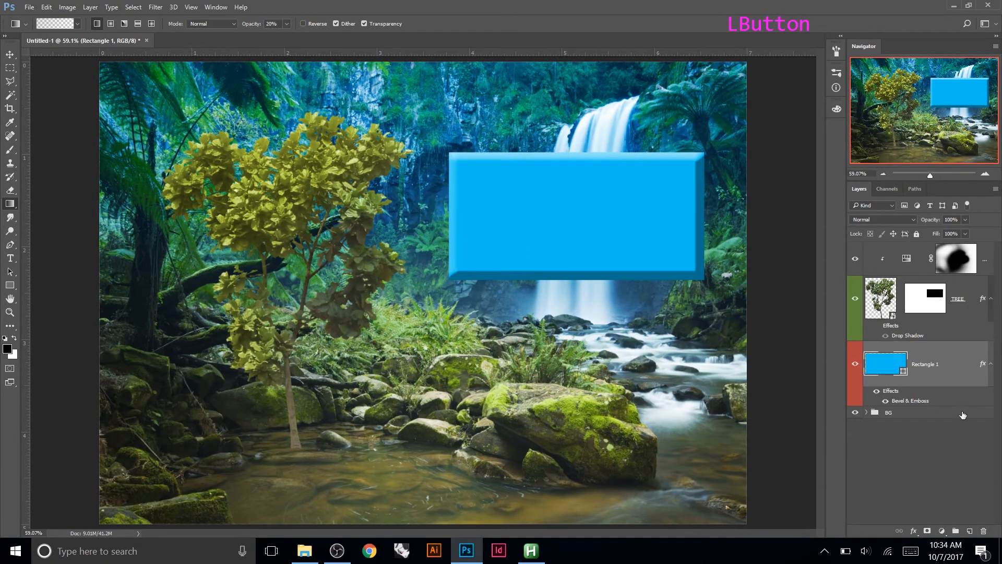
{"action": "key", "text": "ctrl+z"}
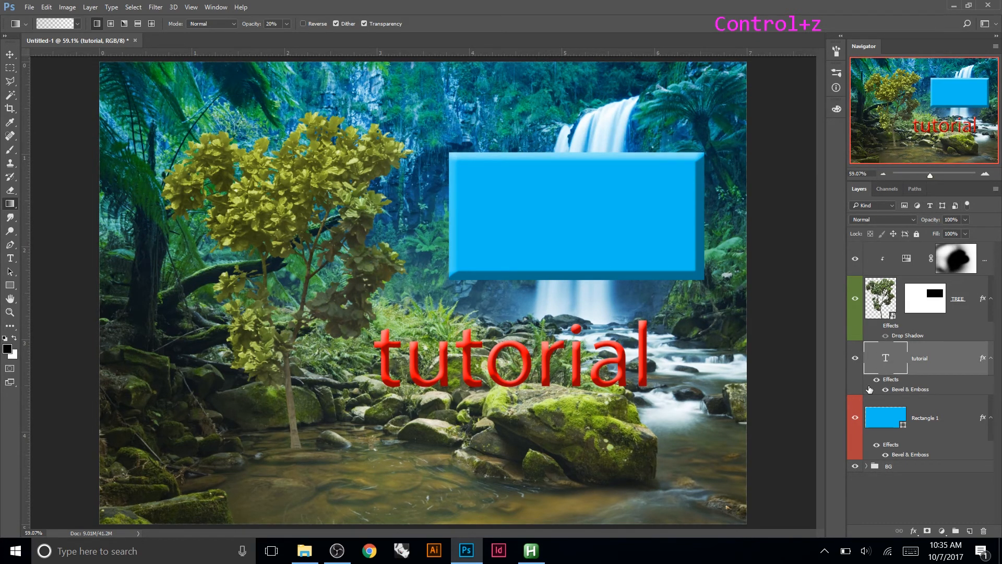
- Expand the BG group and look through the full layer stack
{"action": "left_click", "coordinate": [867, 466]}
{"action": "scroll", "coordinate": [935, 426], "scroll_direction": "down", "scroll_amount": 4}
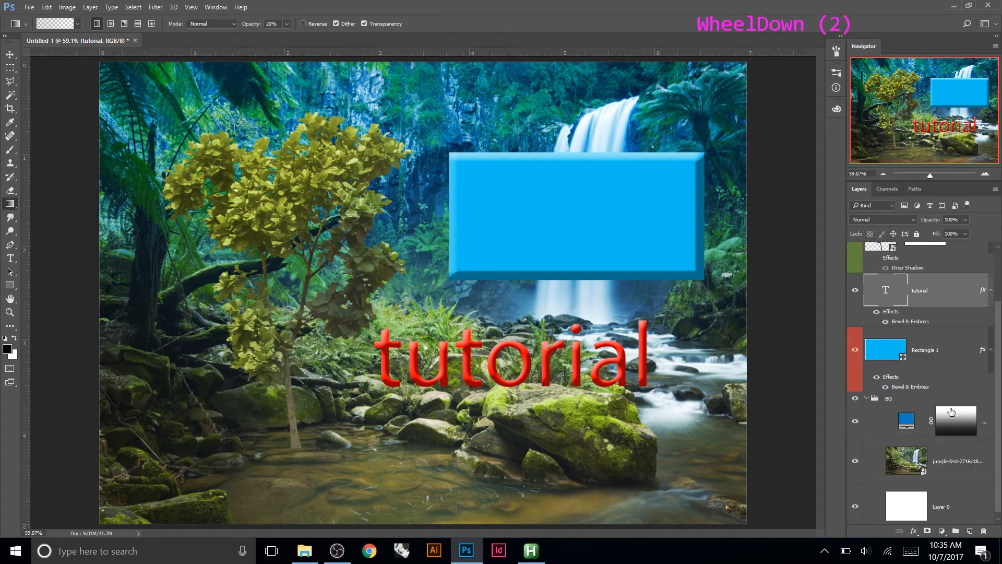
{"action": "scroll", "coordinate": [951, 404], "scroll_direction": "up", "scroll_amount": 4}
{"action": "scroll", "coordinate": [954, 355], "scroll_direction": "down", "scroll_amount": 3}
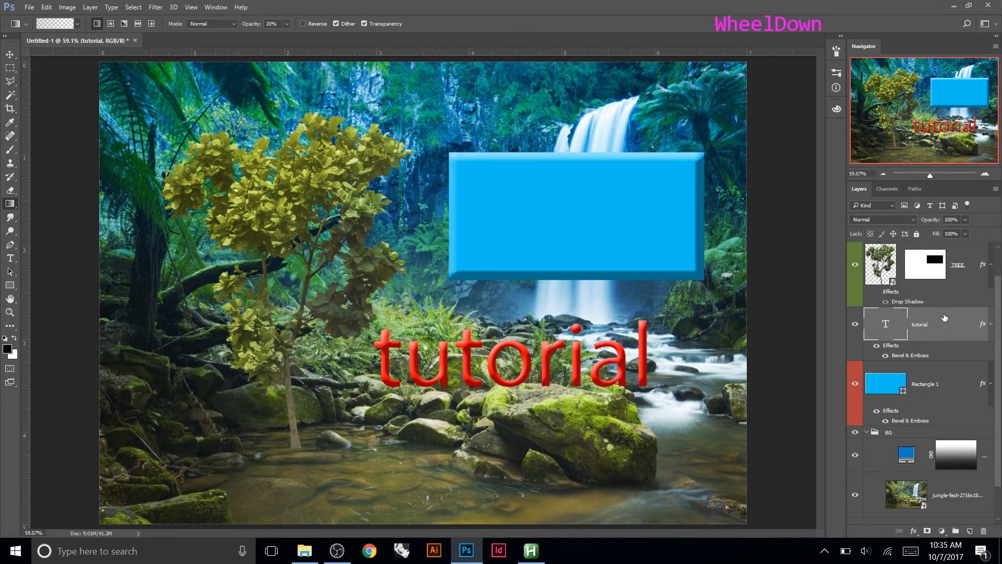
{"action": "scroll", "coordinate": [947, 319], "scroll_direction": "up", "scroll_amount": 3}
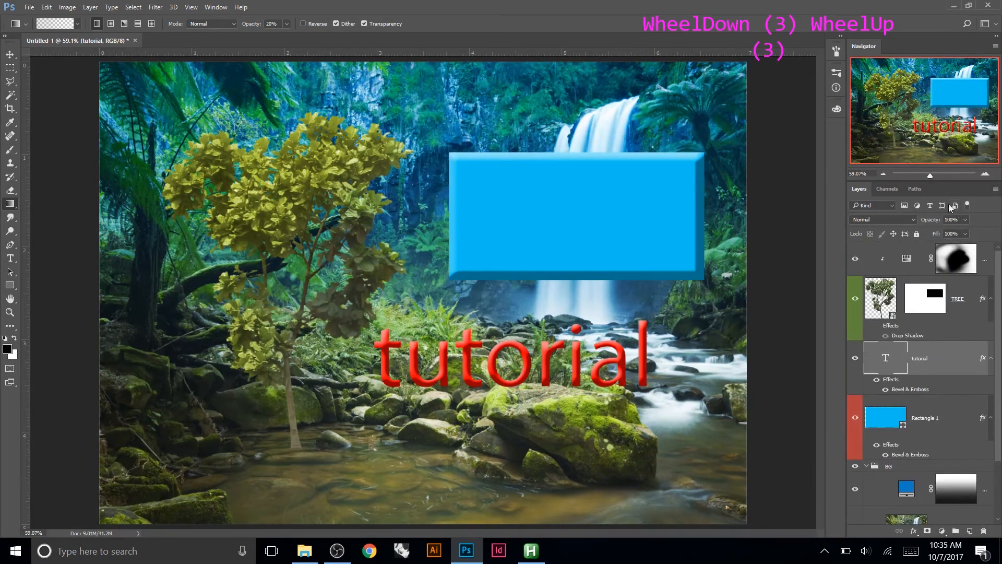
- Filter the layer list to pixel layers twice, switching filtering off and on again before clearing the second filter
{"action": "left_click", "coordinate": [905, 205]}
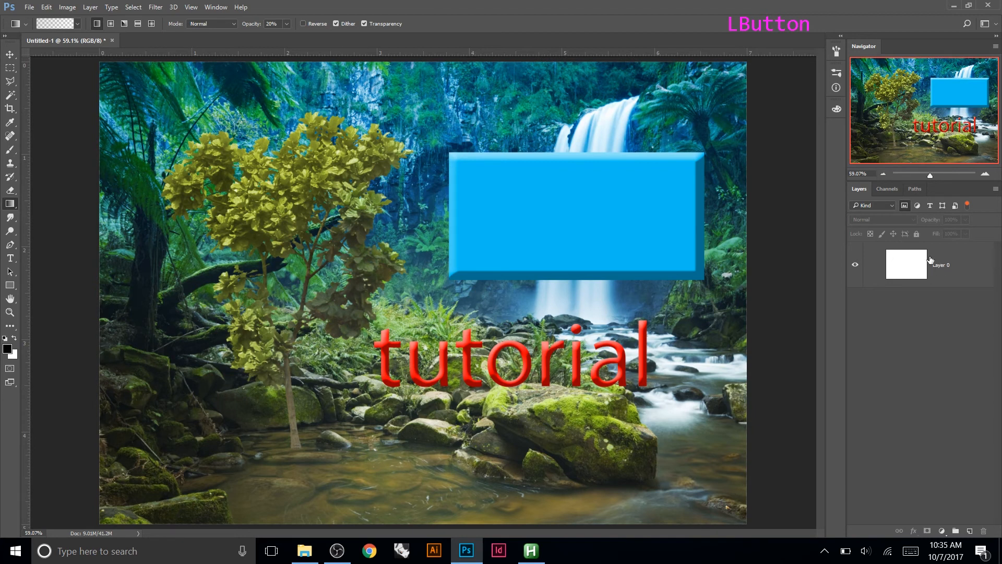
{"action": "left_click", "coordinate": [906, 204]}
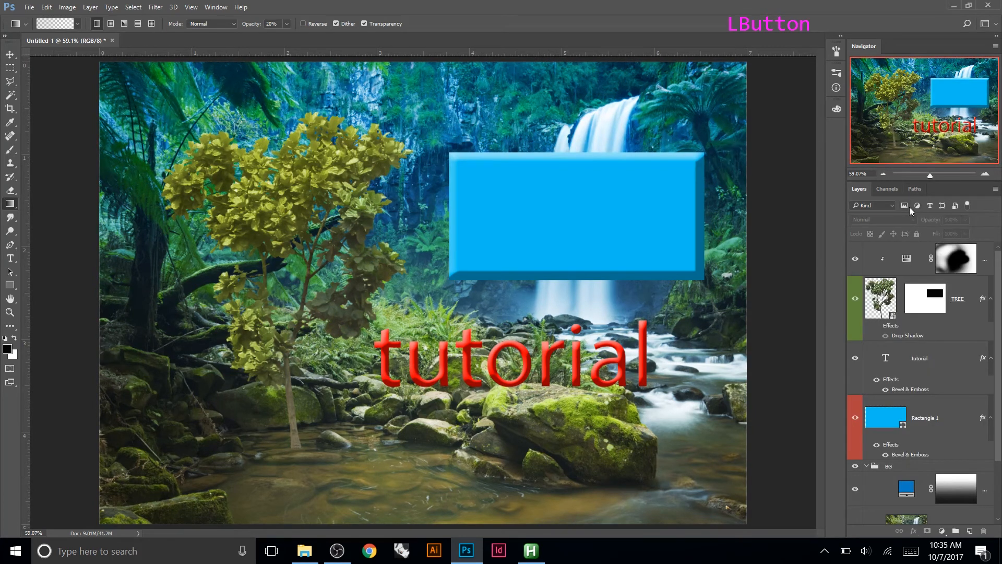
{"action": "left_click", "coordinate": [909, 206]}
{"action": "left_click", "coordinate": [967, 206]}
{"action": "left_click", "coordinate": [943, 355]}
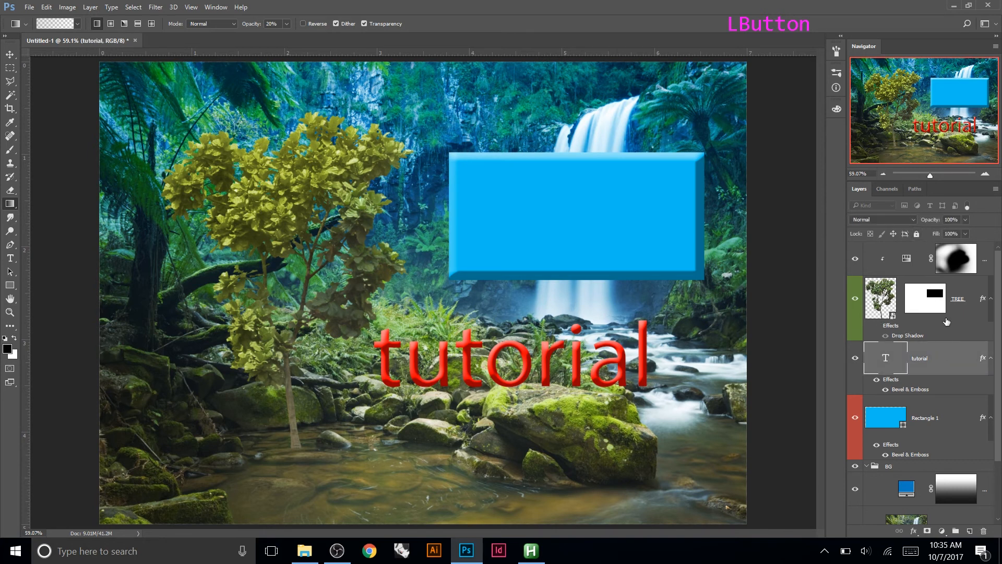
{"action": "left_click", "coordinate": [967, 207]}
{"action": "left_click", "coordinate": [907, 206]}
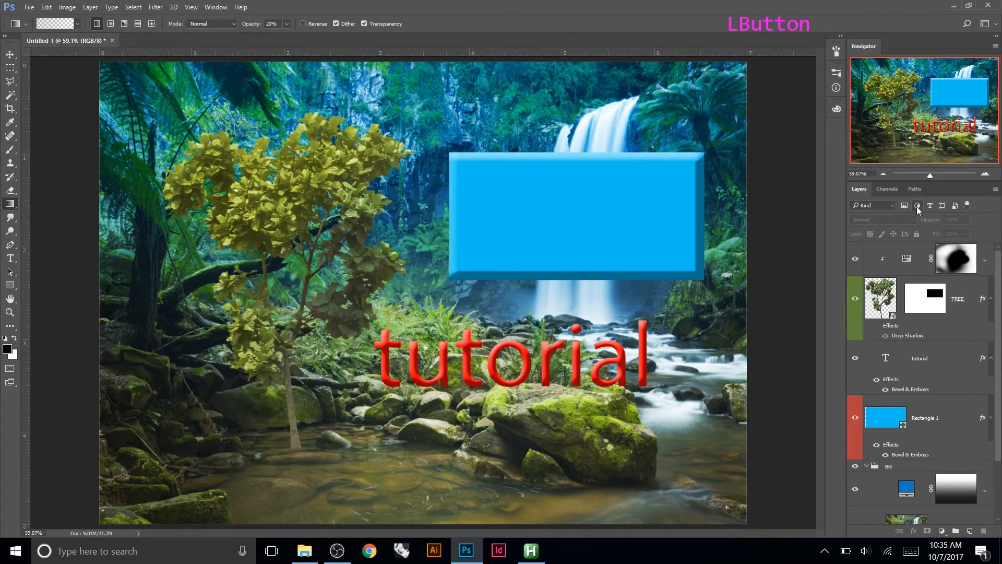
- Filter the layer list to adjustment layers, selecting Hue/Saturation 1 there, and to type layers, clearing each filter after viewing it
{"action": "left_click", "coordinate": [917, 205]}
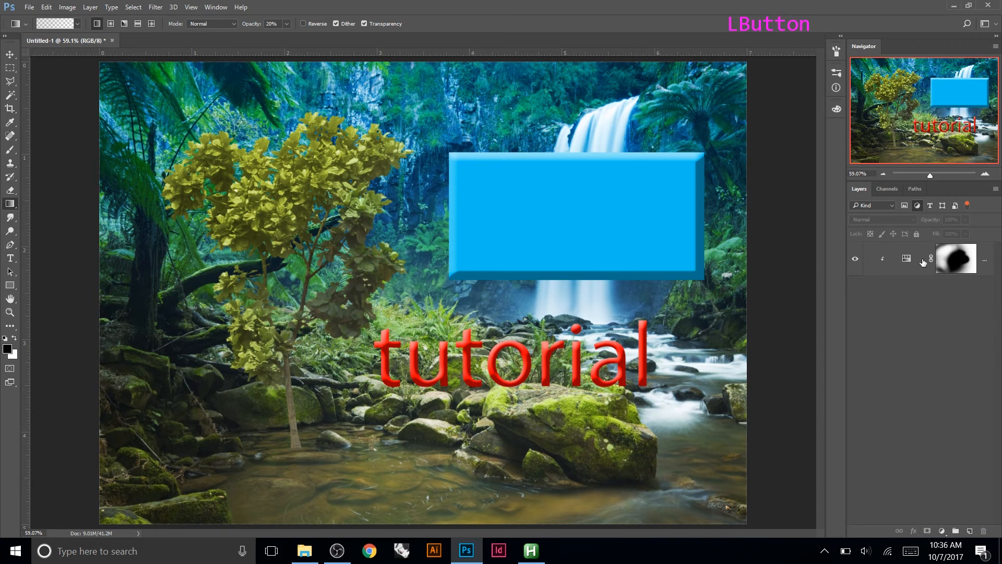
{"action": "scroll", "coordinate": [935, 261], "scroll_direction": "up", "scroll_amount": 3}
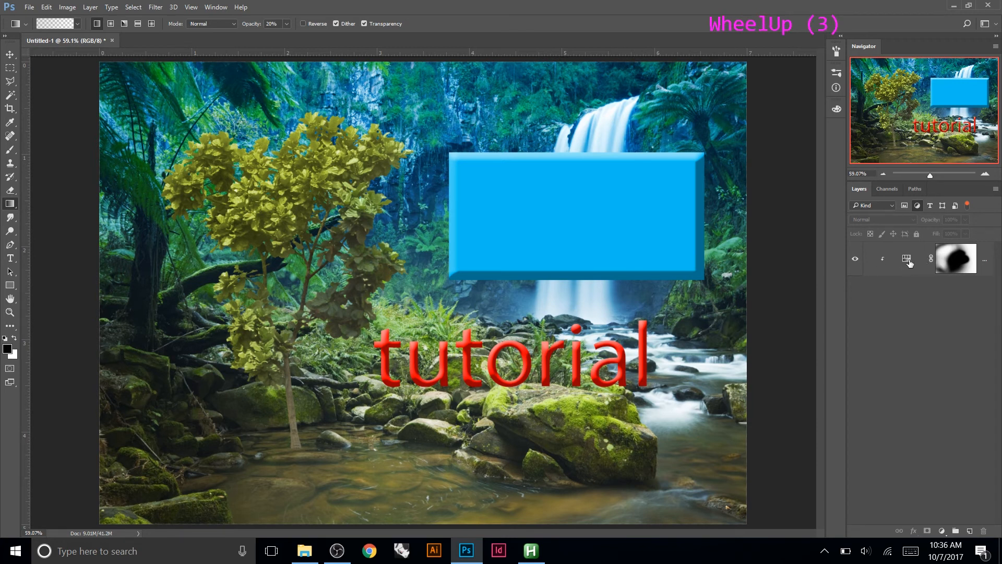
{"action": "left_click", "coordinate": [908, 263]}
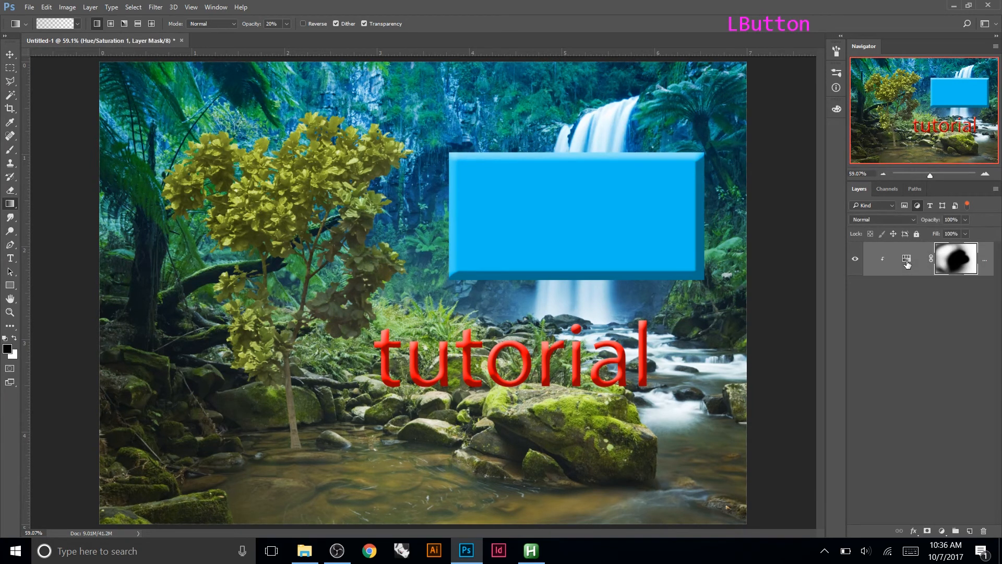
{"action": "left_click", "coordinate": [919, 205]}
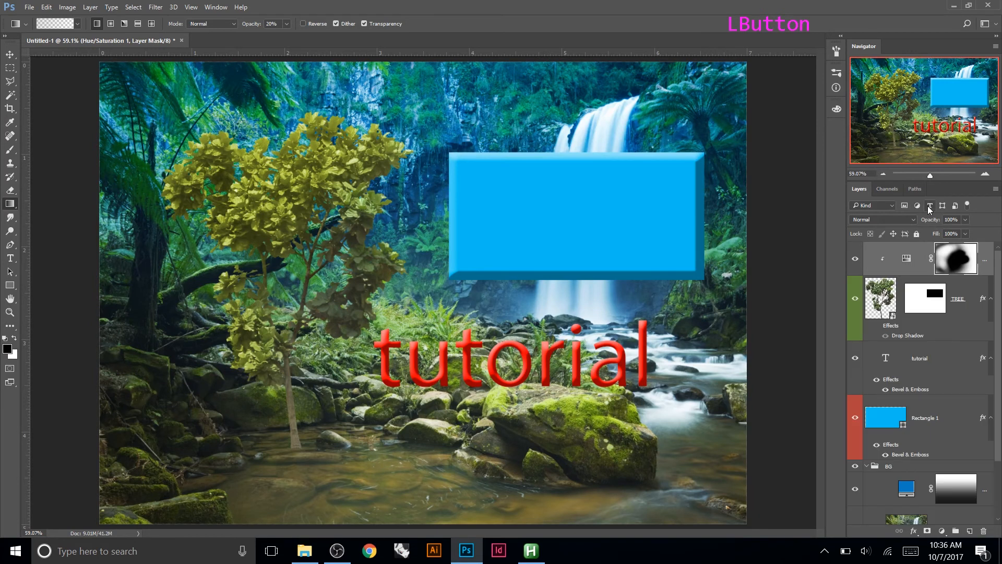
{"action": "left_click", "coordinate": [930, 207]}
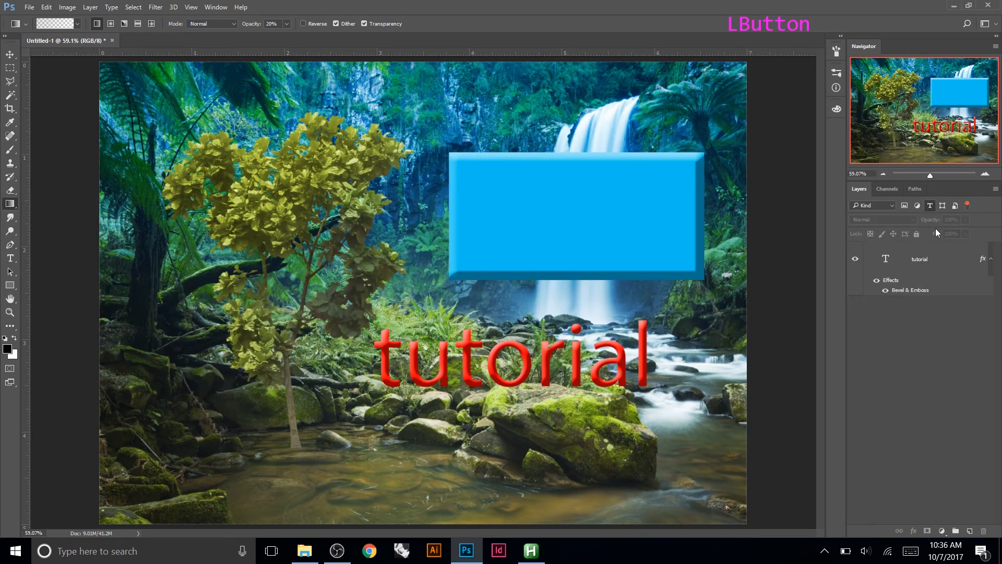
{"action": "left_click", "coordinate": [930, 205]}
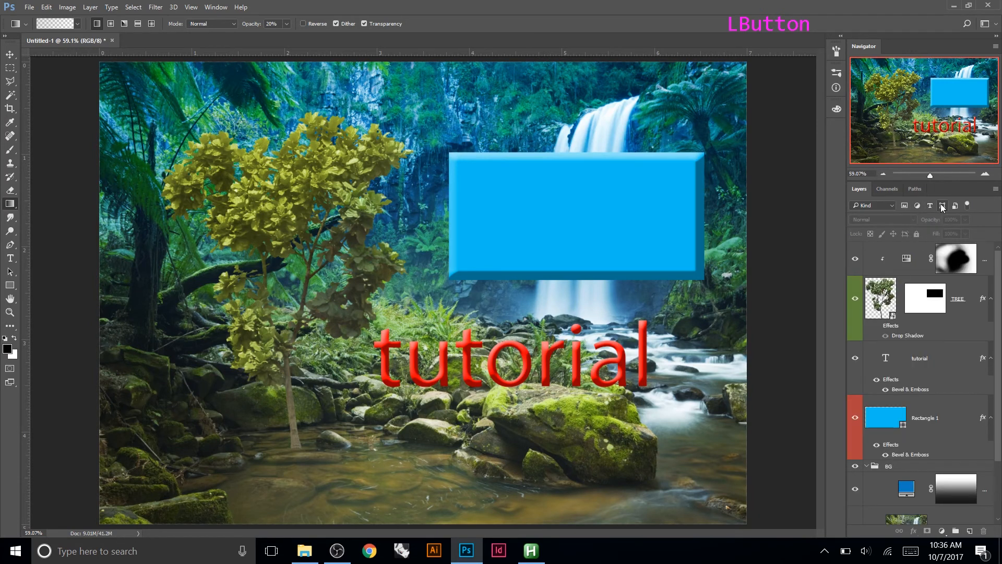
- Filter the layer list to shape layers and clear the filter after viewing it
{"action": "left_click", "coordinate": [942, 206]}
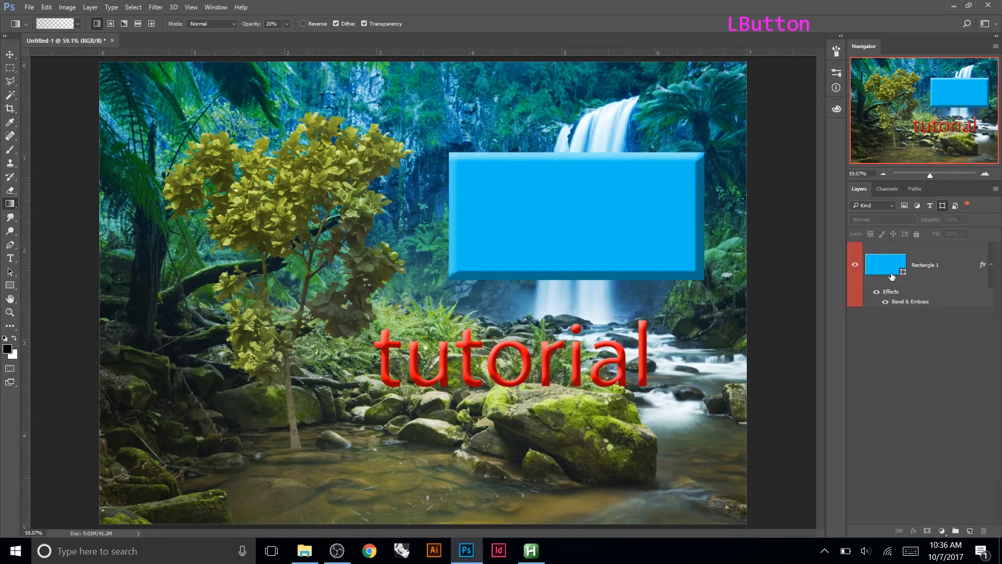
{"action": "left_click", "coordinate": [942, 207]}
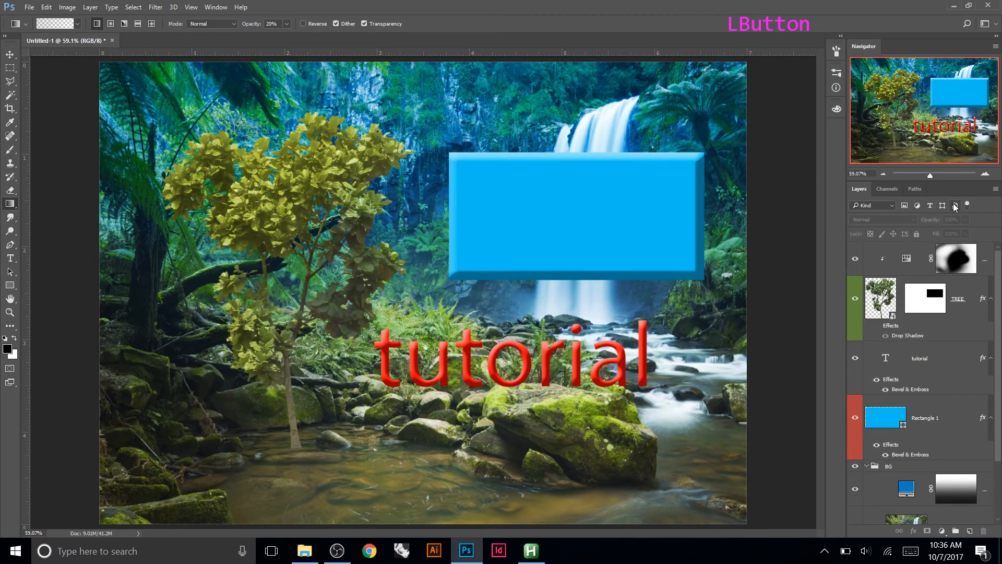
- Filter the layer list to smart objects, rasterize the jungle-fest image layer, and clear the filter
{"action": "left_click", "coordinate": [955, 206]}
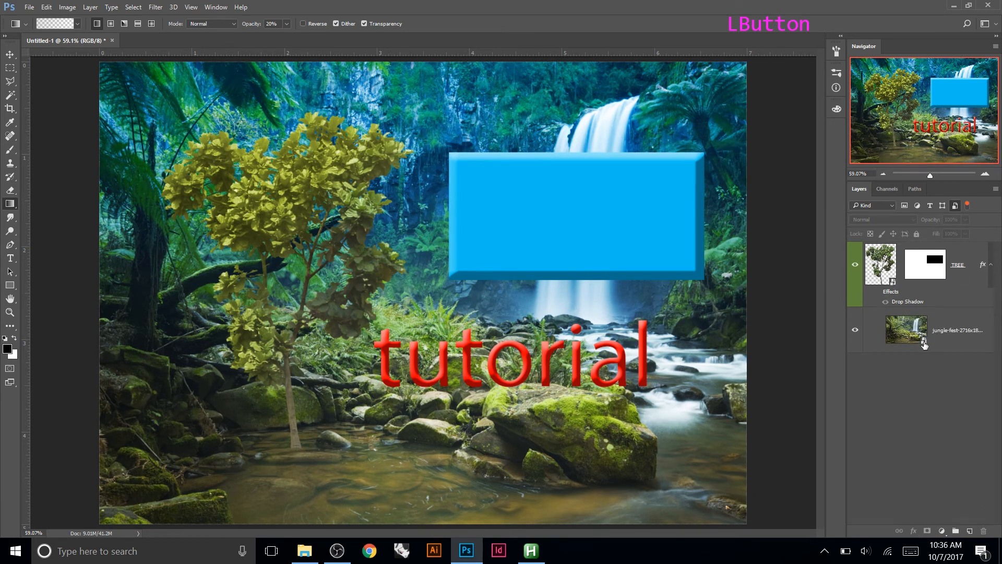
{"action": "left_click", "coordinate": [947, 330]}
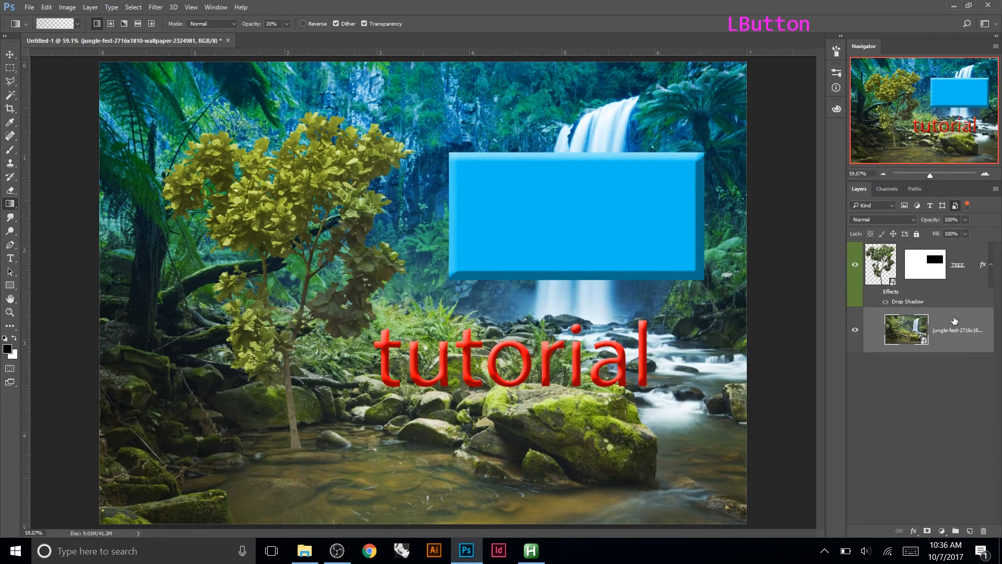
{"action": "right_click", "coordinate": [954, 322]}
{"action": "left_click", "coordinate": [756, 291]}
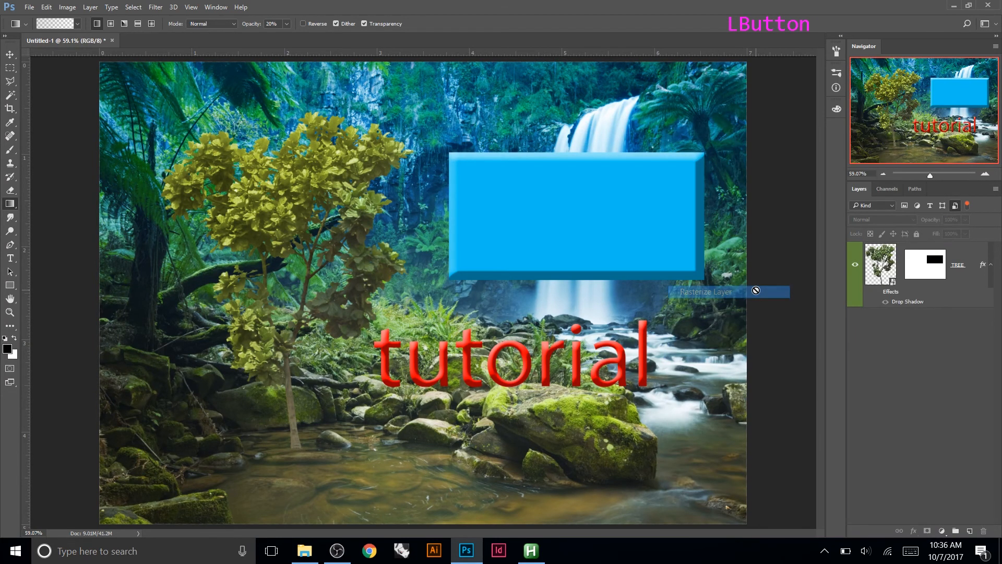
{"action": "left_click", "coordinate": [955, 206]}
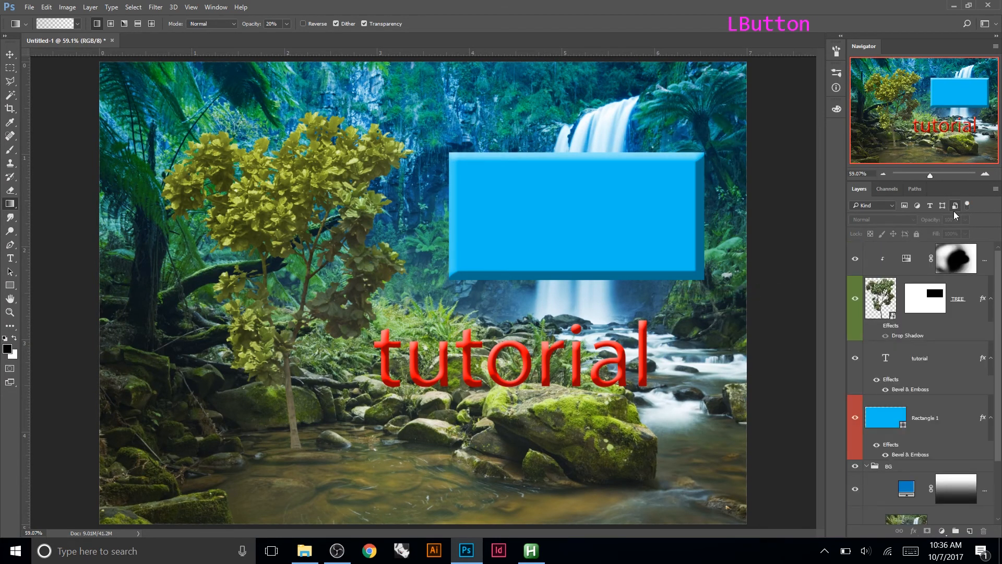
- View only the pixel layers, then filter the layers by color None and return the filter type to Kind
{"action": "left_click", "coordinate": [905, 206]}
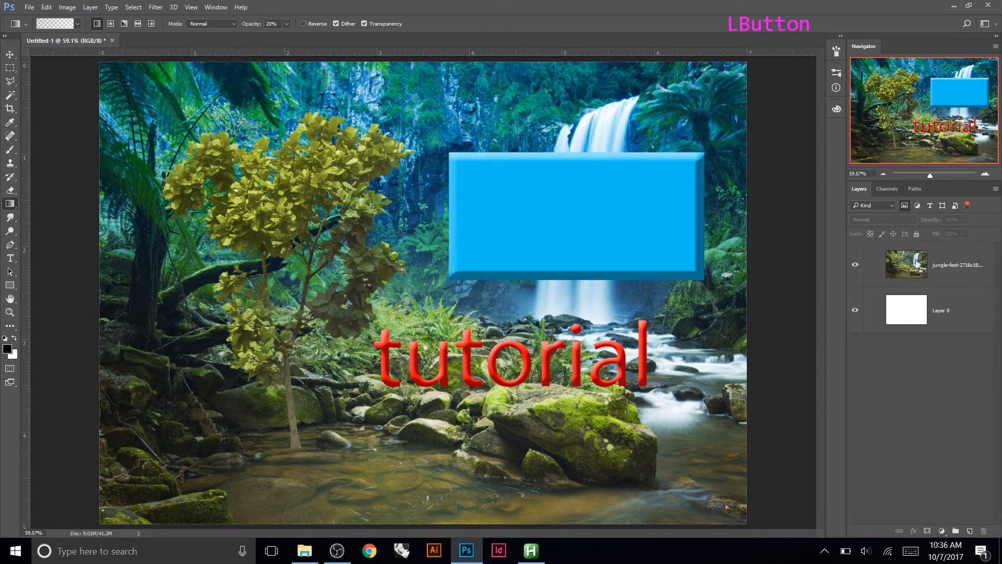
{"action": "left_click", "coordinate": [907, 205]}
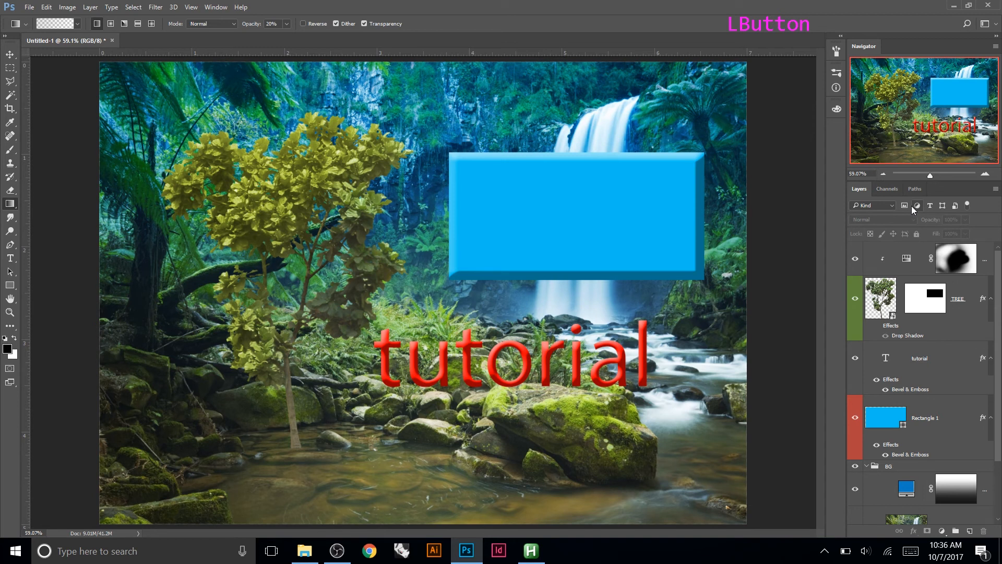
{"action": "left_click", "coordinate": [892, 205]}
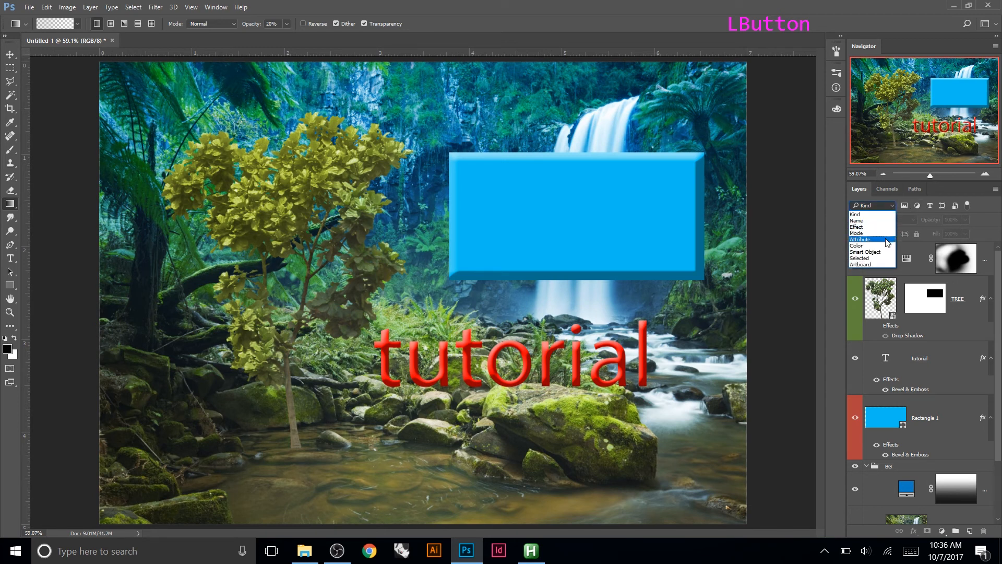
{"action": "left_click", "coordinate": [885, 246]}
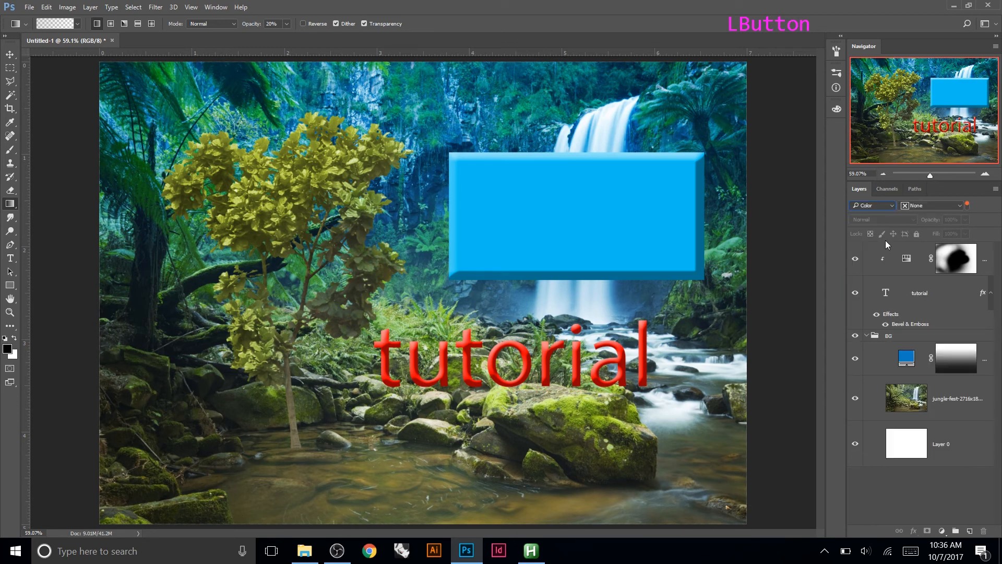
{"action": "left_click", "coordinate": [885, 205]}
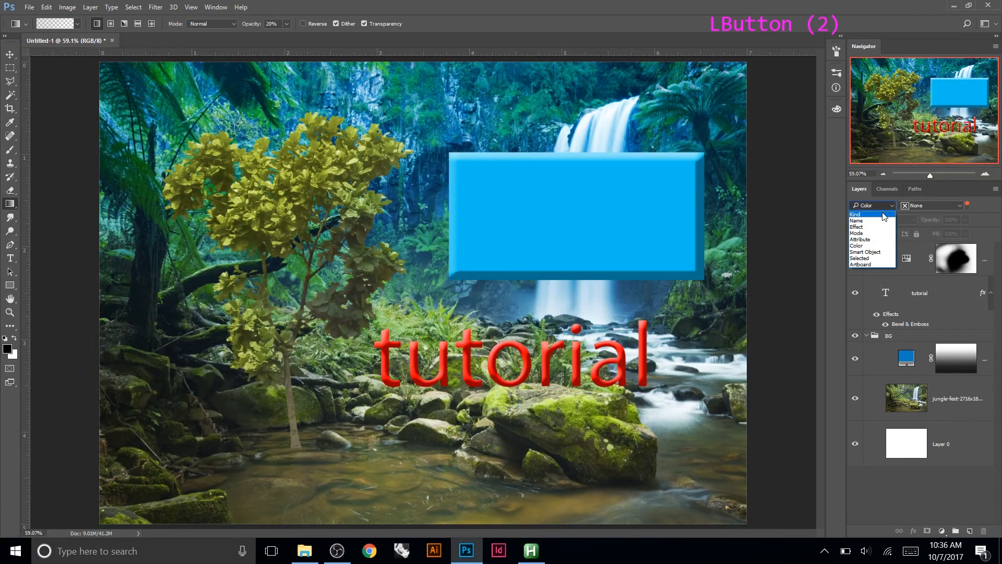
{"action": "left_click", "coordinate": [882, 212]}
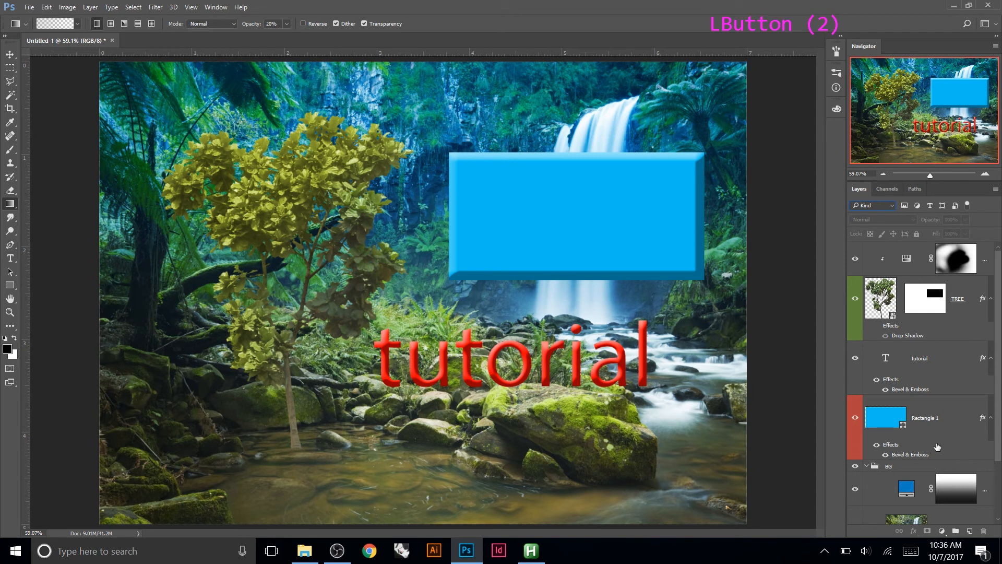
- Duplicate the TREE layer within the document, and duplicate the original TREE layer into a new document
{"action": "left_click", "coordinate": [883, 298]}
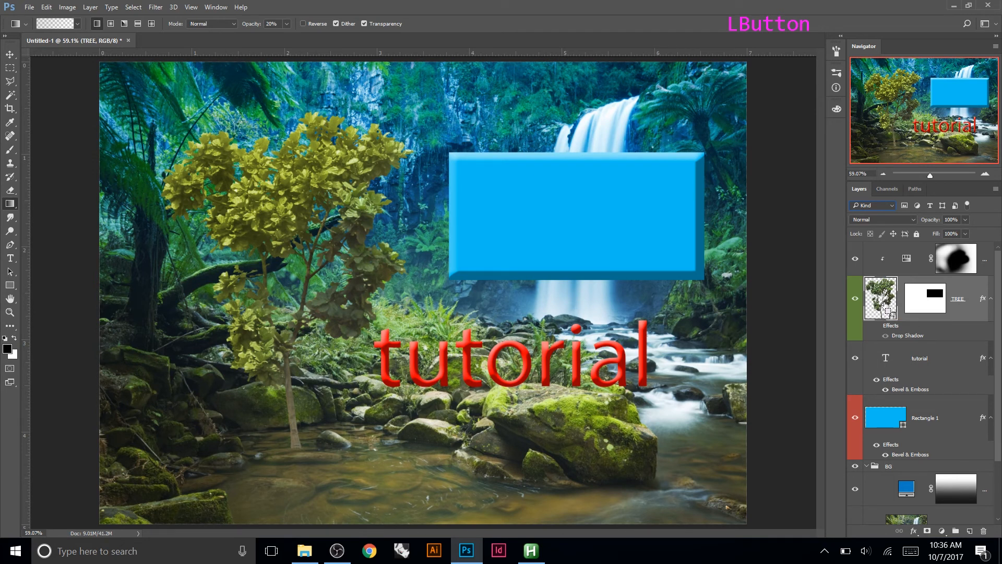
{"action": "key", "text": "ctrl+j"}
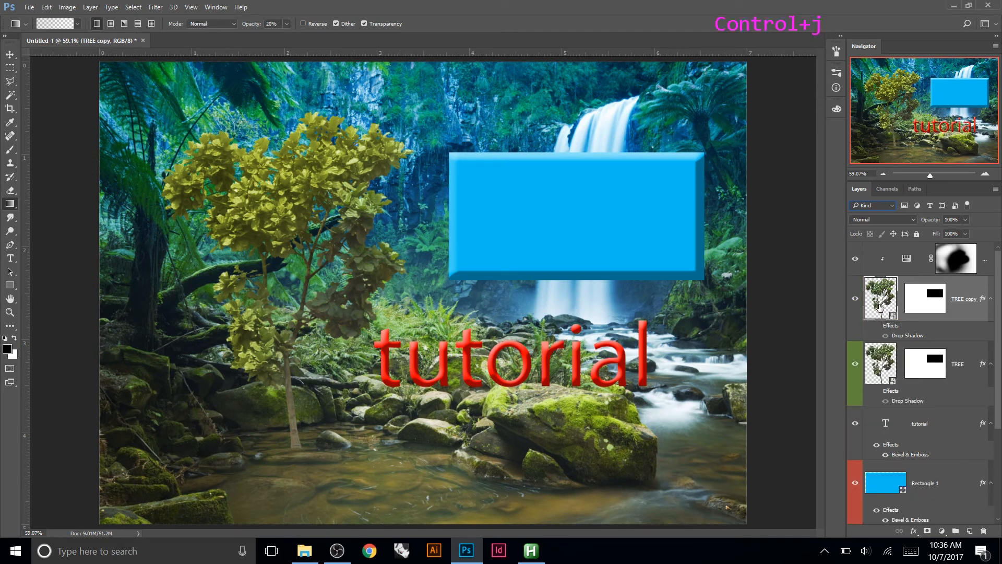
{"action": "right_click", "coordinate": [949, 345]}
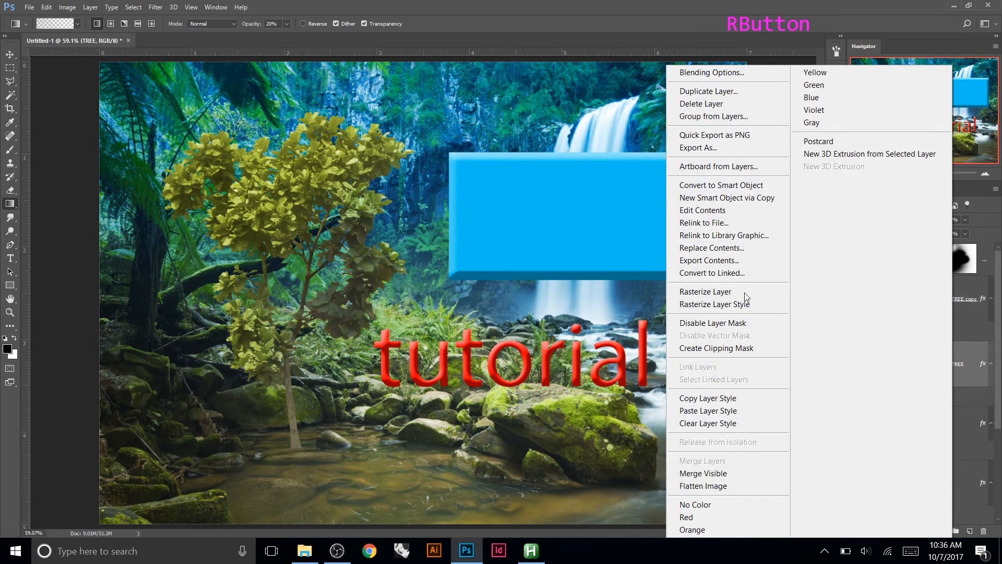
{"action": "left_click", "coordinate": [753, 90]}
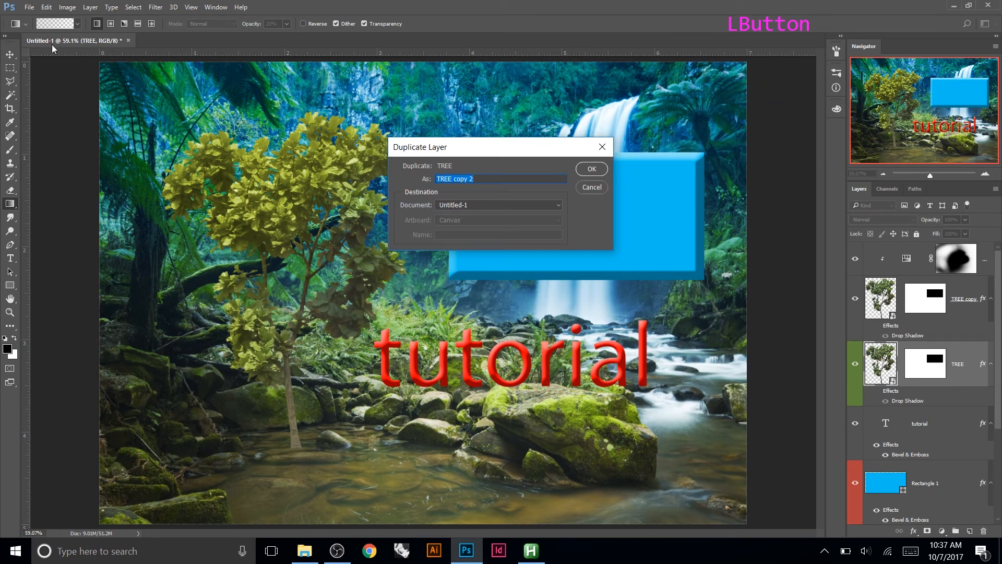
{"action": "left_click", "coordinate": [465, 205]}
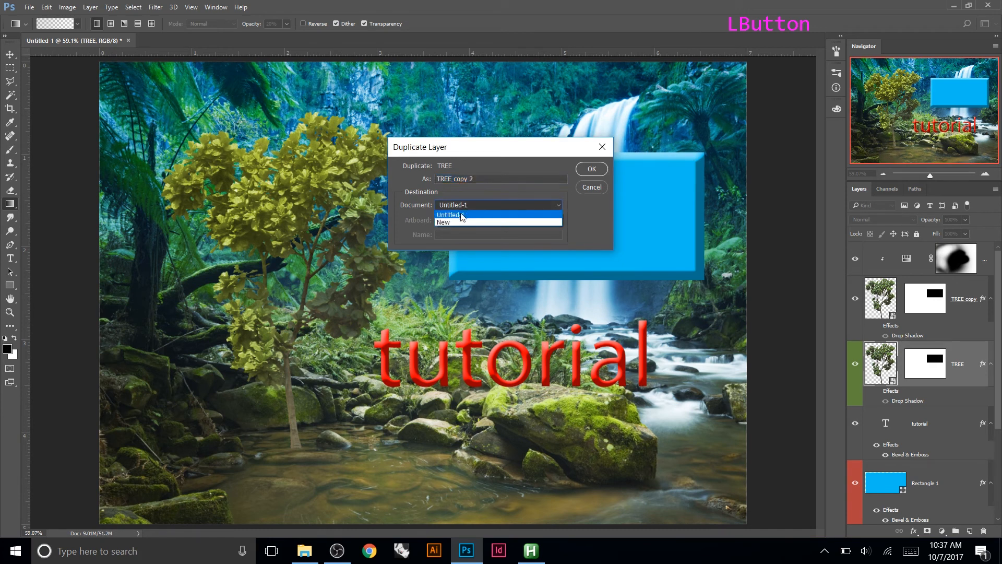
{"action": "left_click", "coordinate": [453, 224]}
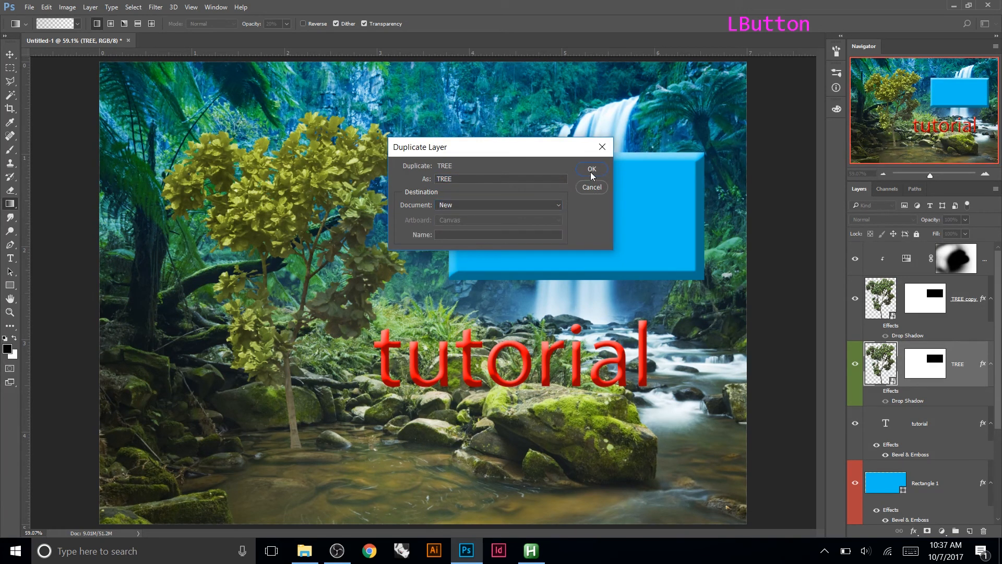
{"action": "left_click", "coordinate": [592, 170]}
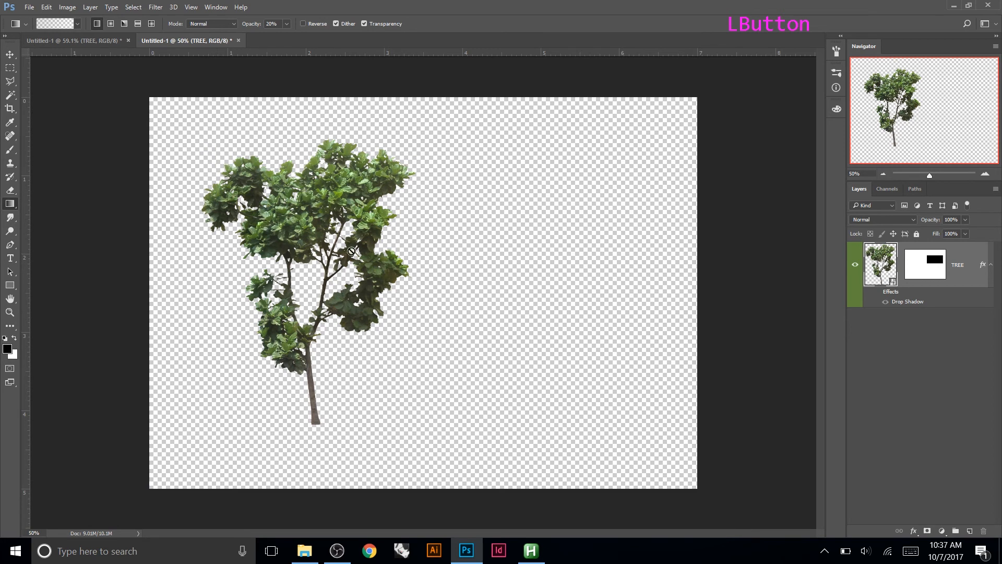
- Duplicate the Rectangle 1 layer from the original composition into the new tree document, check it there, and return to the original
{"action": "left_click", "coordinate": [68, 40]}
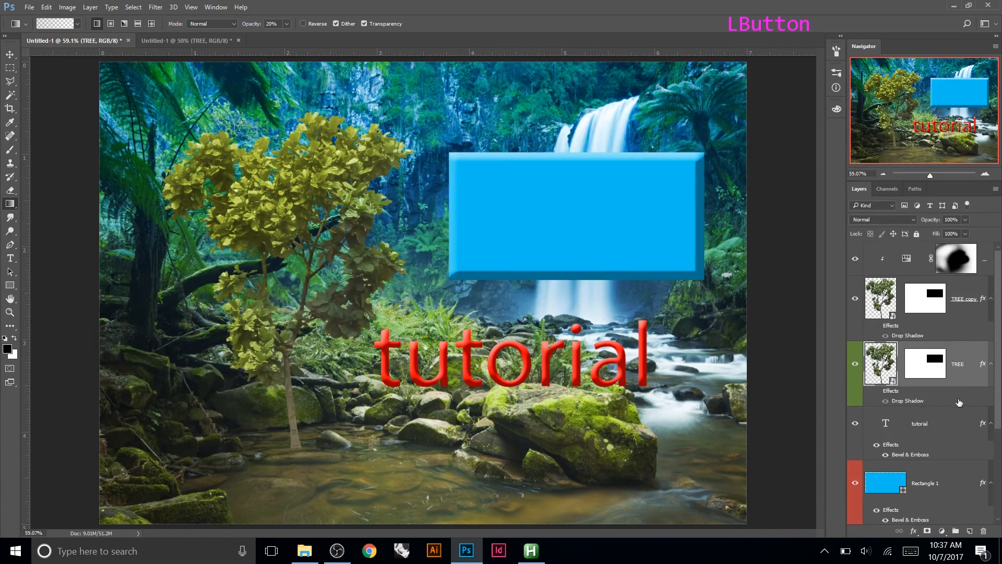
{"action": "left_click", "coordinate": [936, 480]}
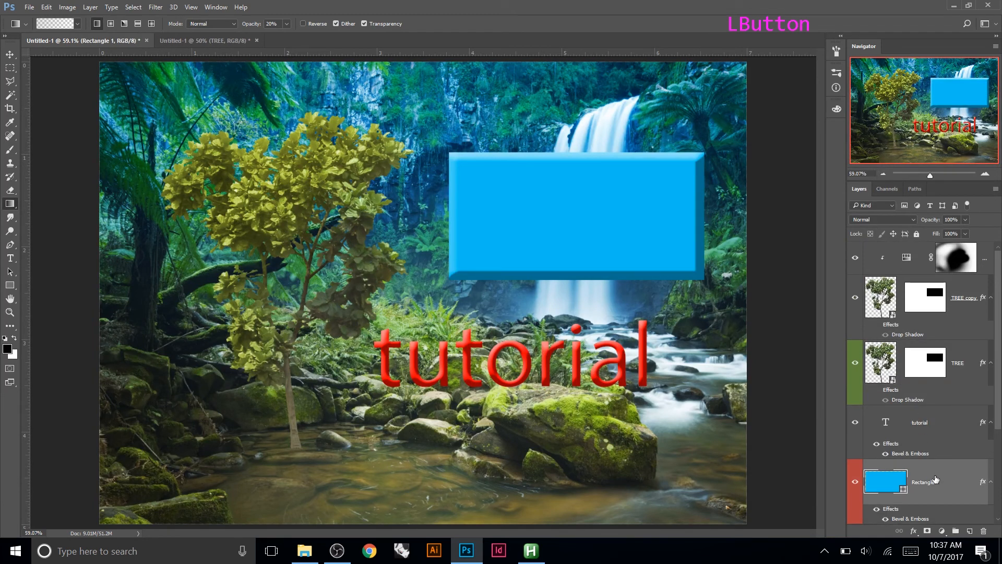
{"action": "right_click", "coordinate": [944, 473]}
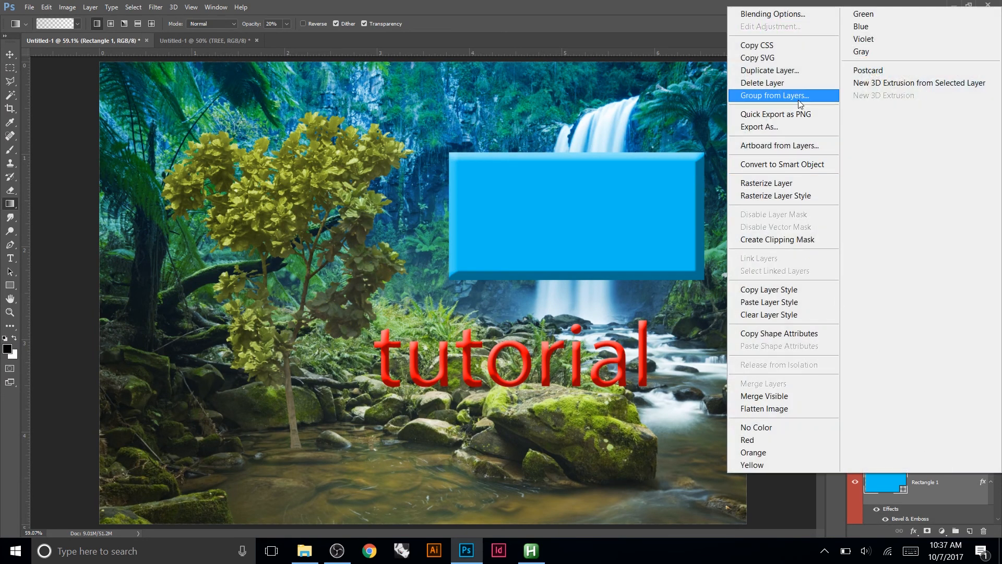
{"action": "left_click", "coordinate": [771, 70]}
{"action": "left_click", "coordinate": [449, 206]}
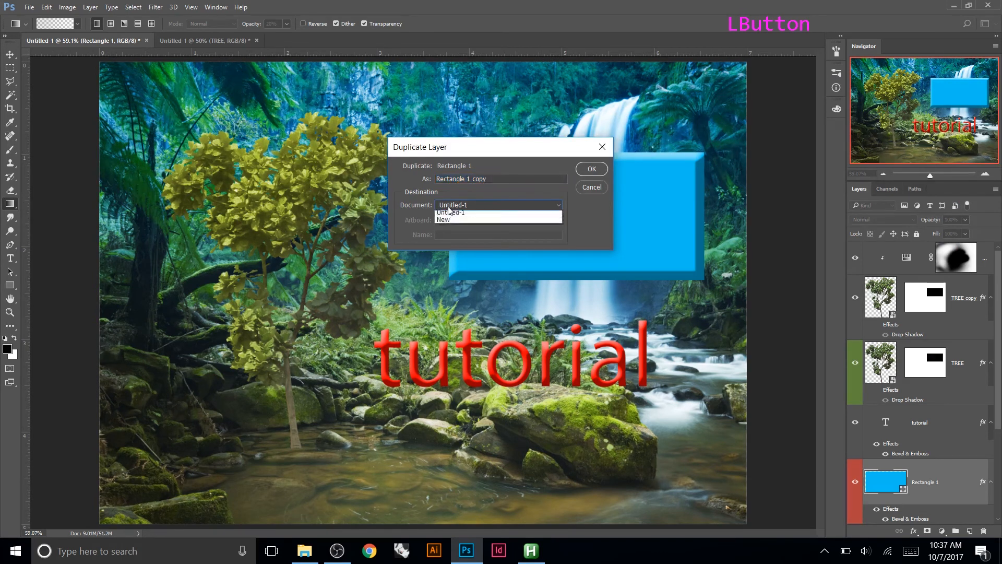
{"action": "left_click", "coordinate": [469, 223]}
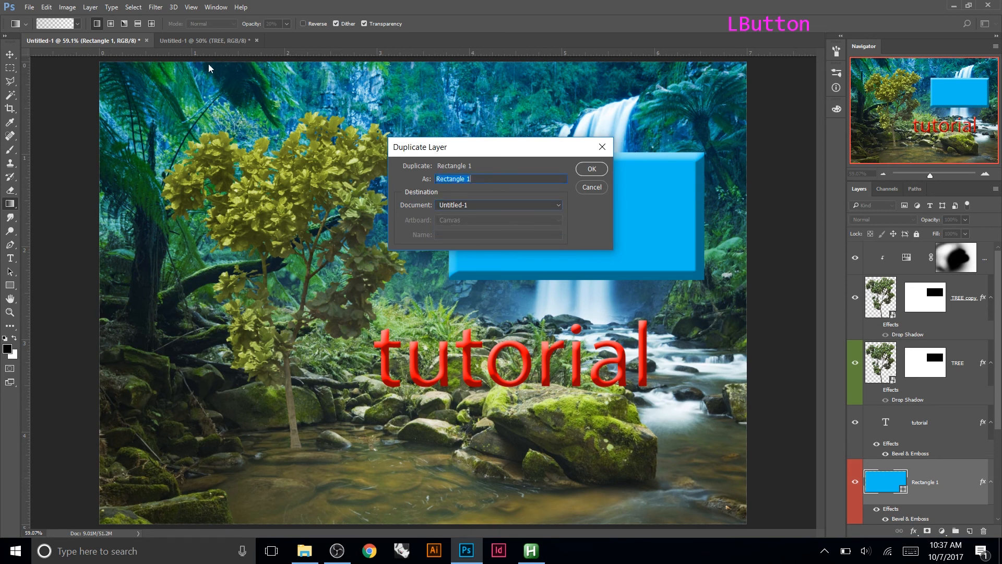
{"action": "left_click", "coordinate": [584, 167]}
{"action": "left_click", "coordinate": [241, 41]}
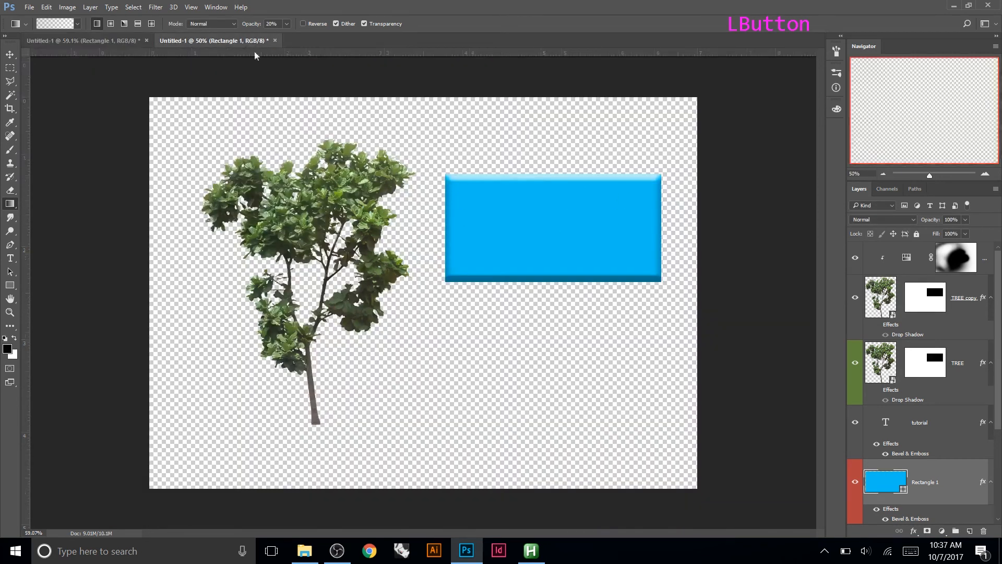
{"action": "left_click", "coordinate": [106, 37]}
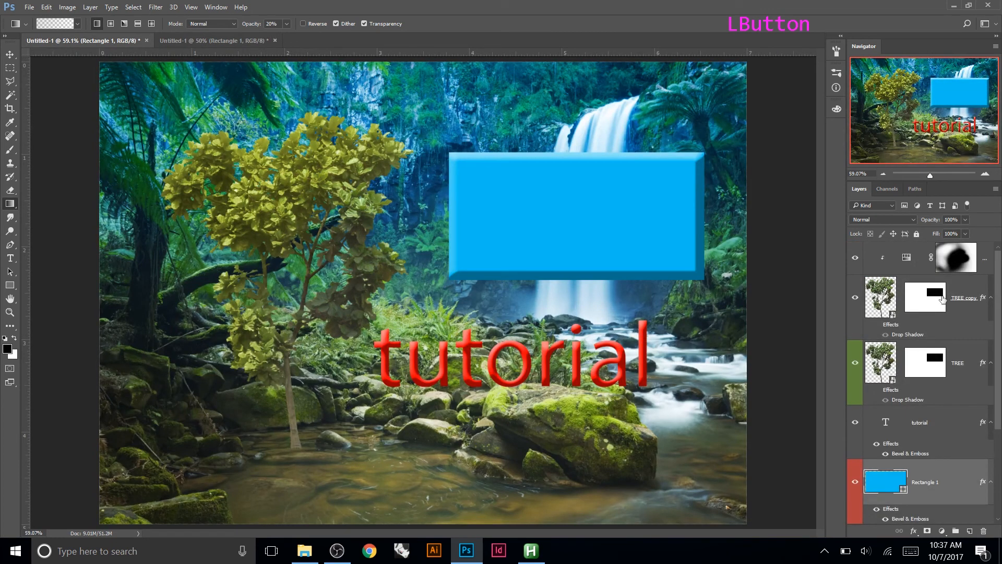
- Clear the layer style from the Rectangle 1 layer
{"action": "right_click", "coordinate": [961, 391]}
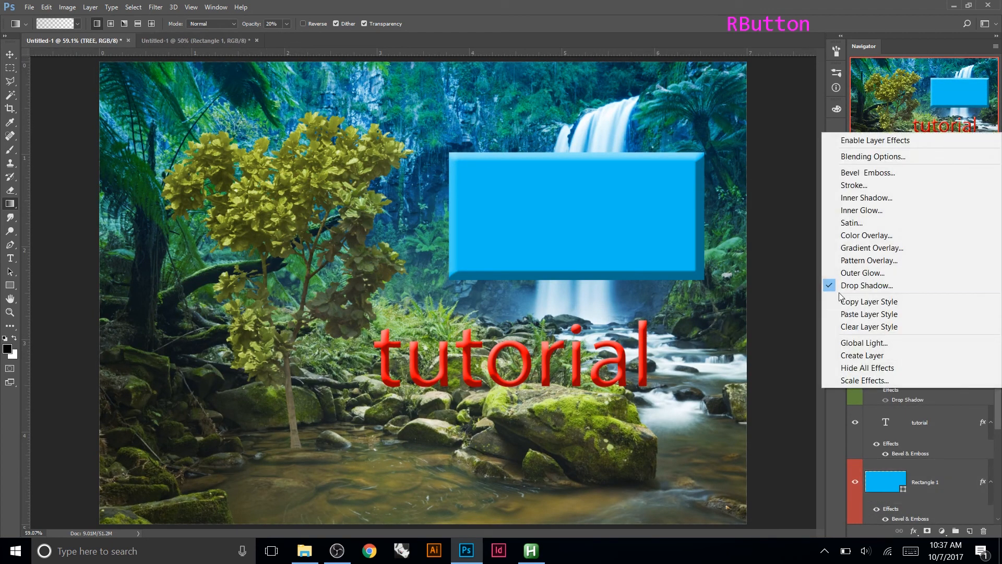
{"action": "left_click", "coordinate": [935, 451]}
{"action": "right_click", "coordinate": [924, 475]}
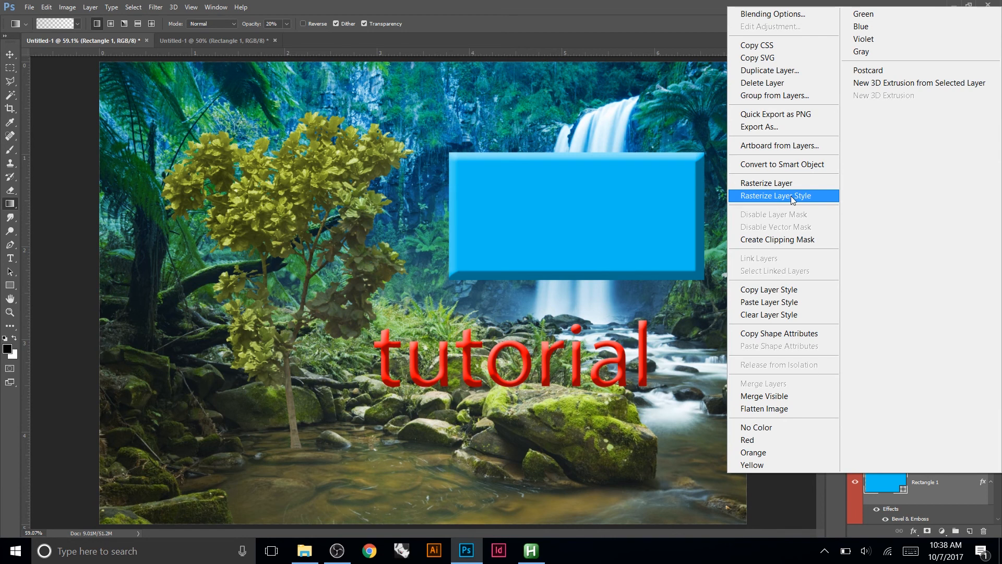
{"action": "left_click", "coordinate": [795, 315]}
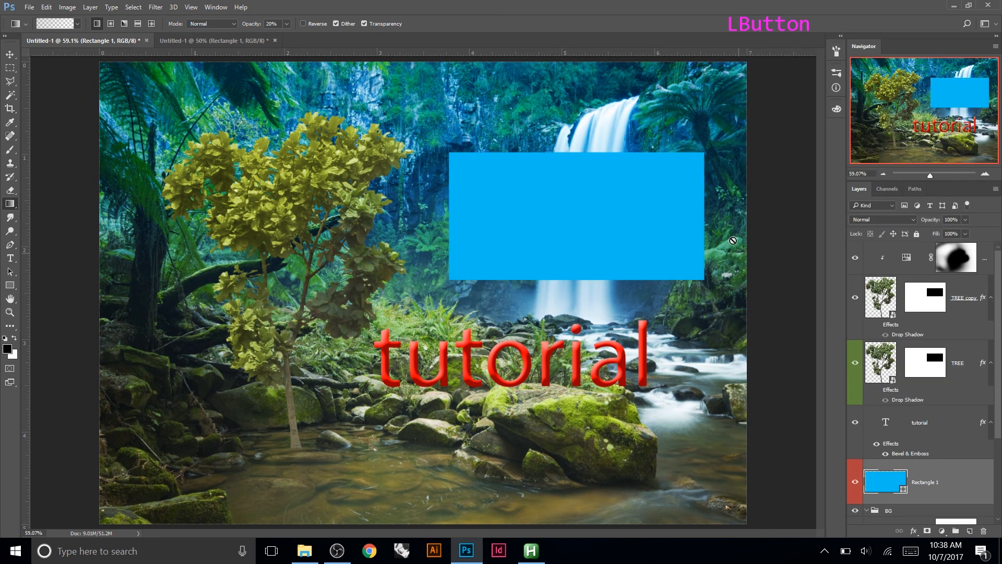
{"action": "right_click", "coordinate": [963, 478]}
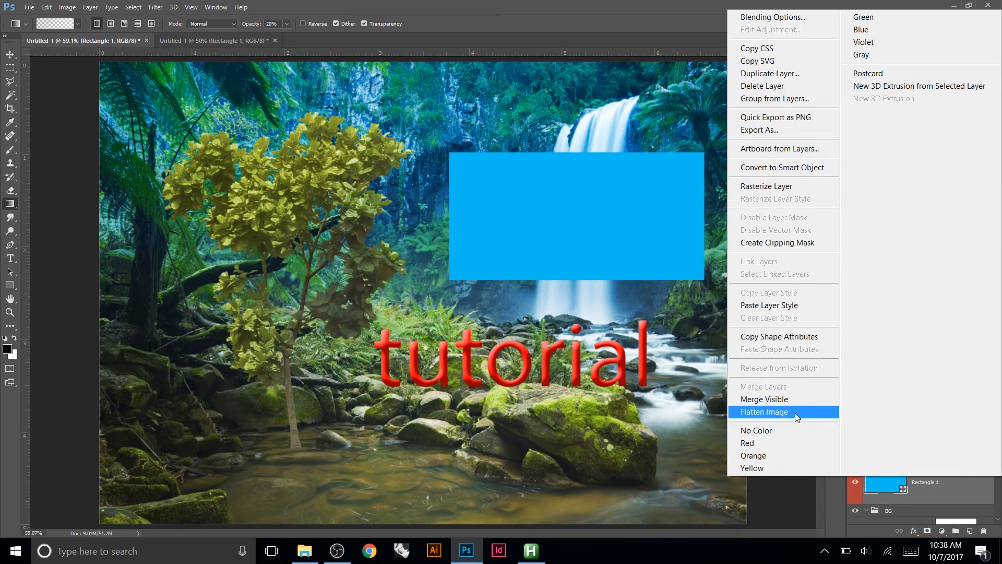
{"action": "left_click", "coordinate": [861, 482]}
{"action": "right_click", "coordinate": [854, 454]}
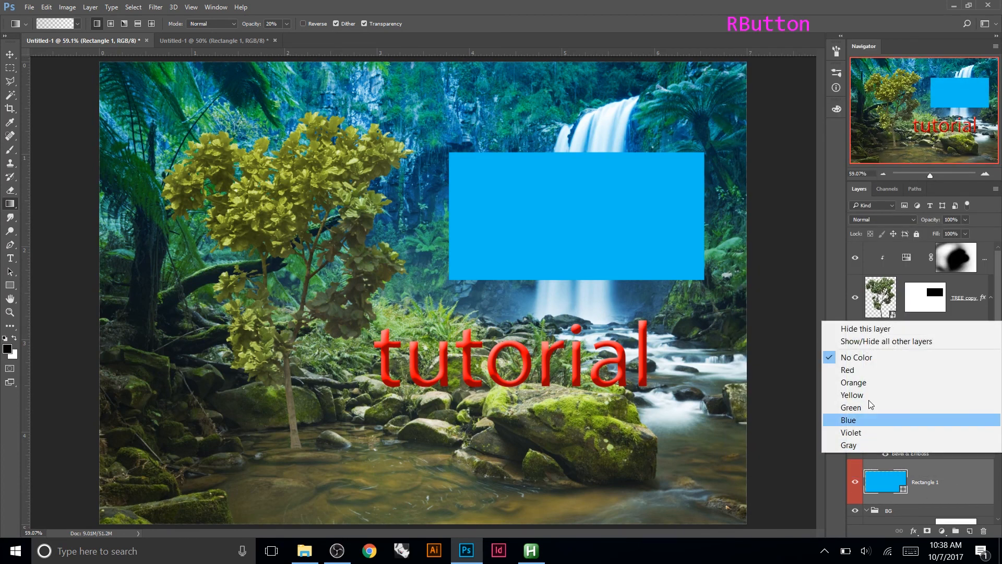
{"action": "left_click", "coordinate": [969, 479]}
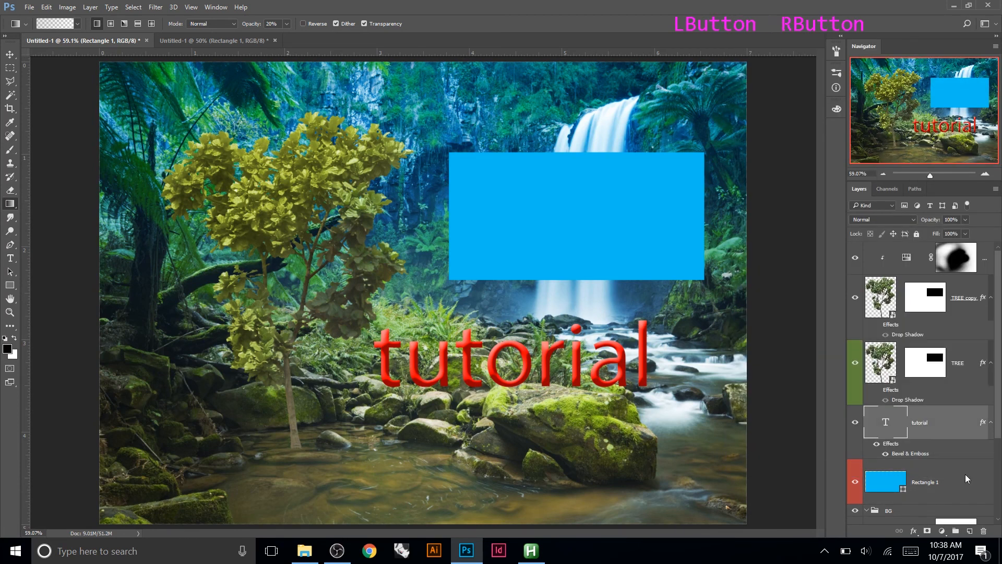
{"action": "right_click", "coordinate": [966, 476]}
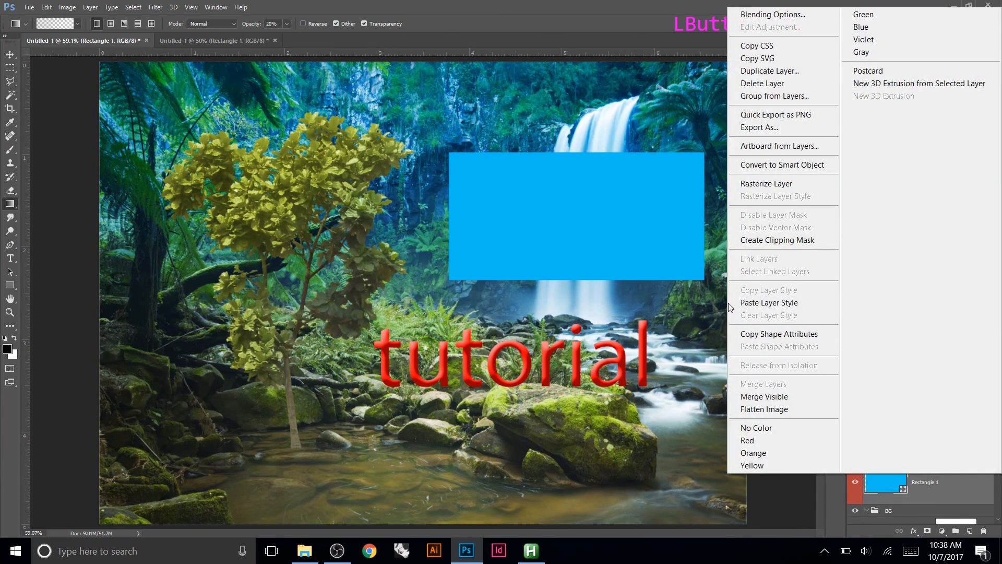
{"action": "left_click", "coordinate": [562, 128]}
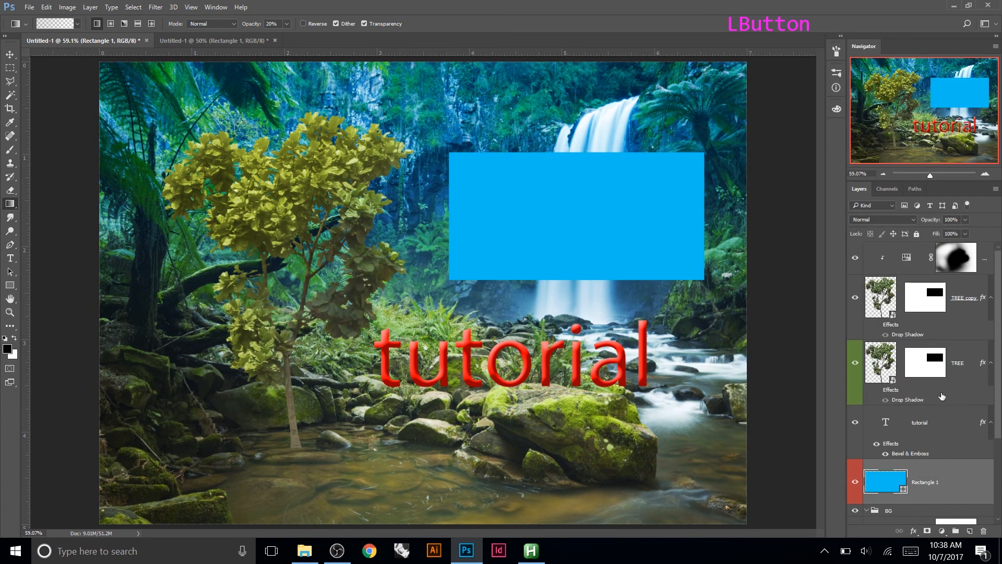
- Set Rectangle 1's blend mode to Hard Light and step through the neighbouring modes to Vivid Light
{"action": "left_click", "coordinate": [881, 220]}
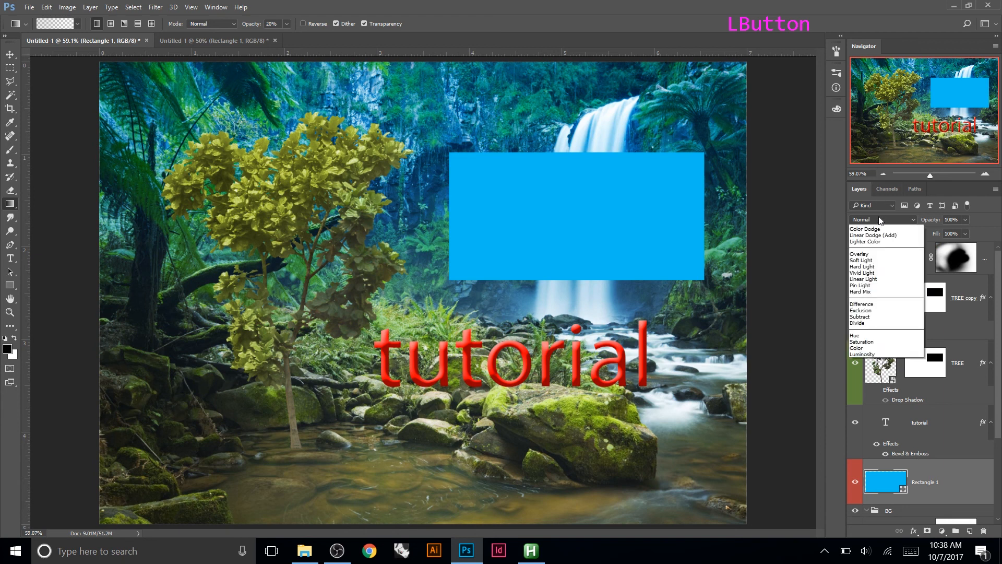
{"action": "left_click", "coordinate": [887, 326]}
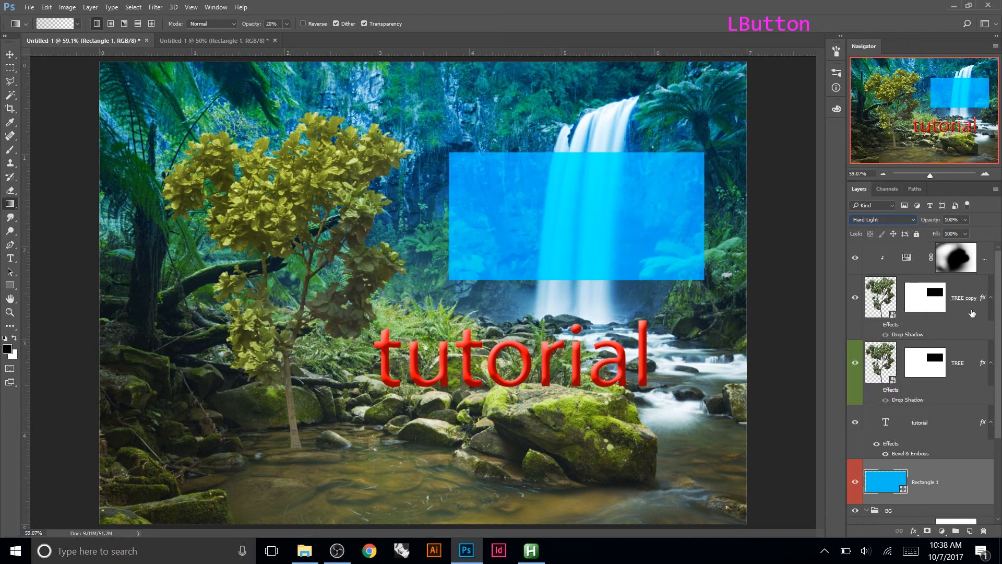
{"action": "key", "text": "Down"}
{"action": "key", "text": "Down"}
{"action": "key", "text": "Up"}
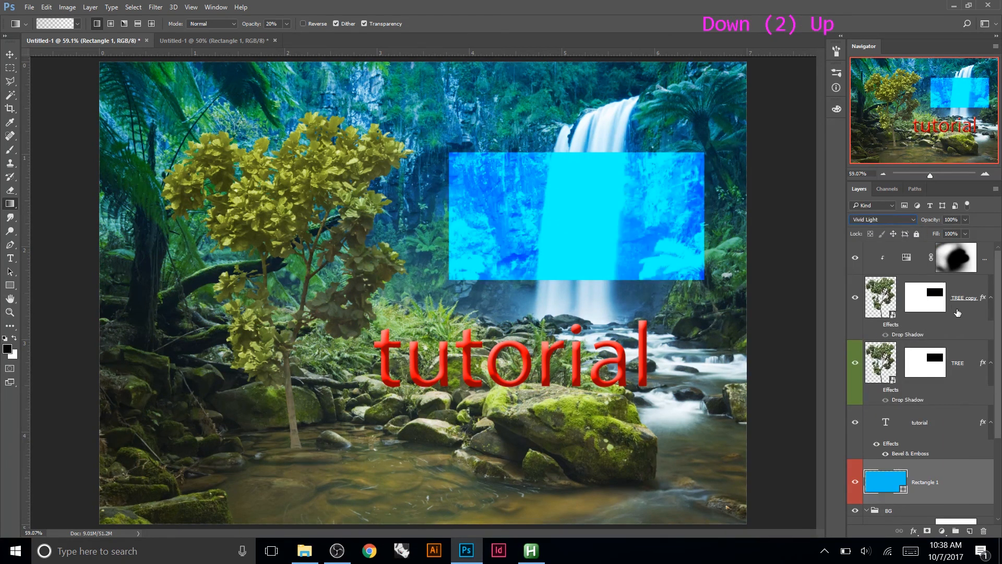